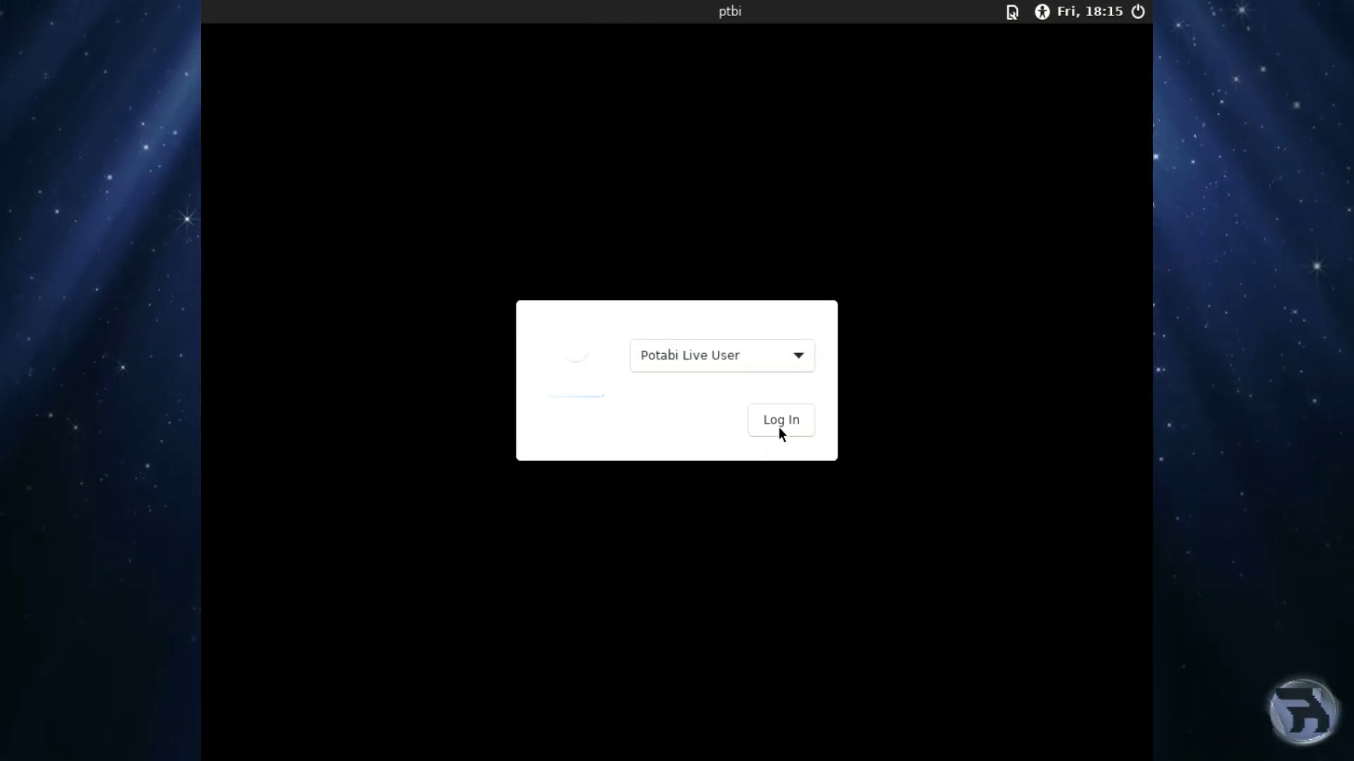
Log in as the Potabi Live User, then open and close the application launcher.
left_click(779, 423)
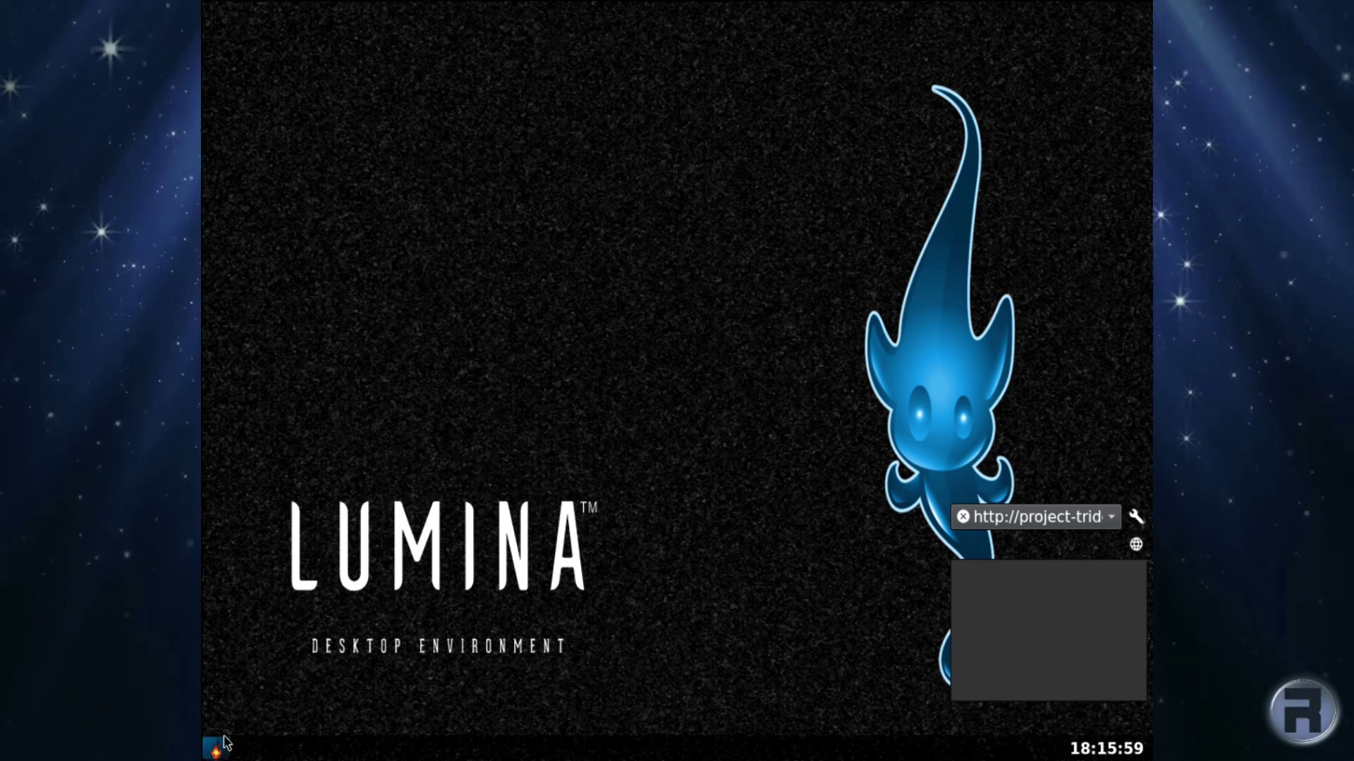
left_click(224, 753)
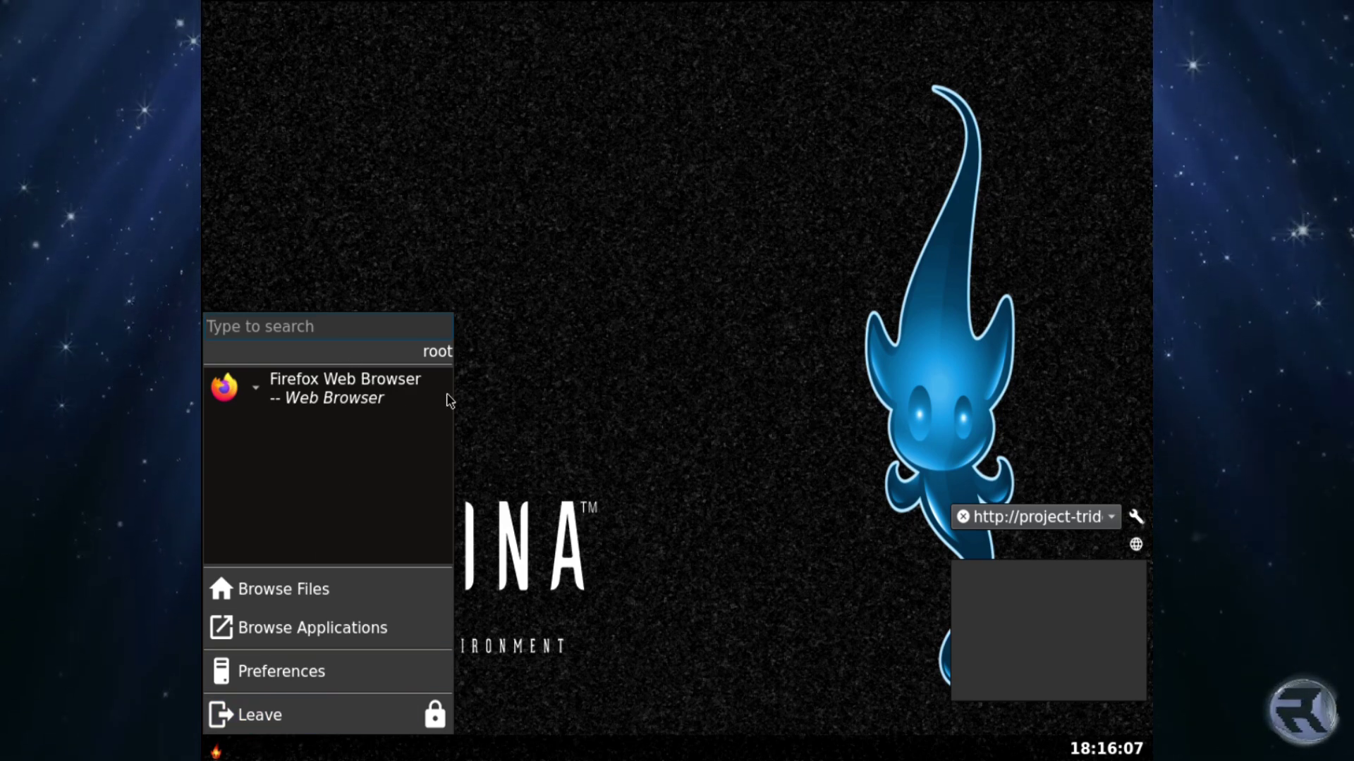
left_click(620, 395)
Open a terminal from the desktop menu and ping 8.8.8.8, stopping it after it fails.
right_click(423, 173)
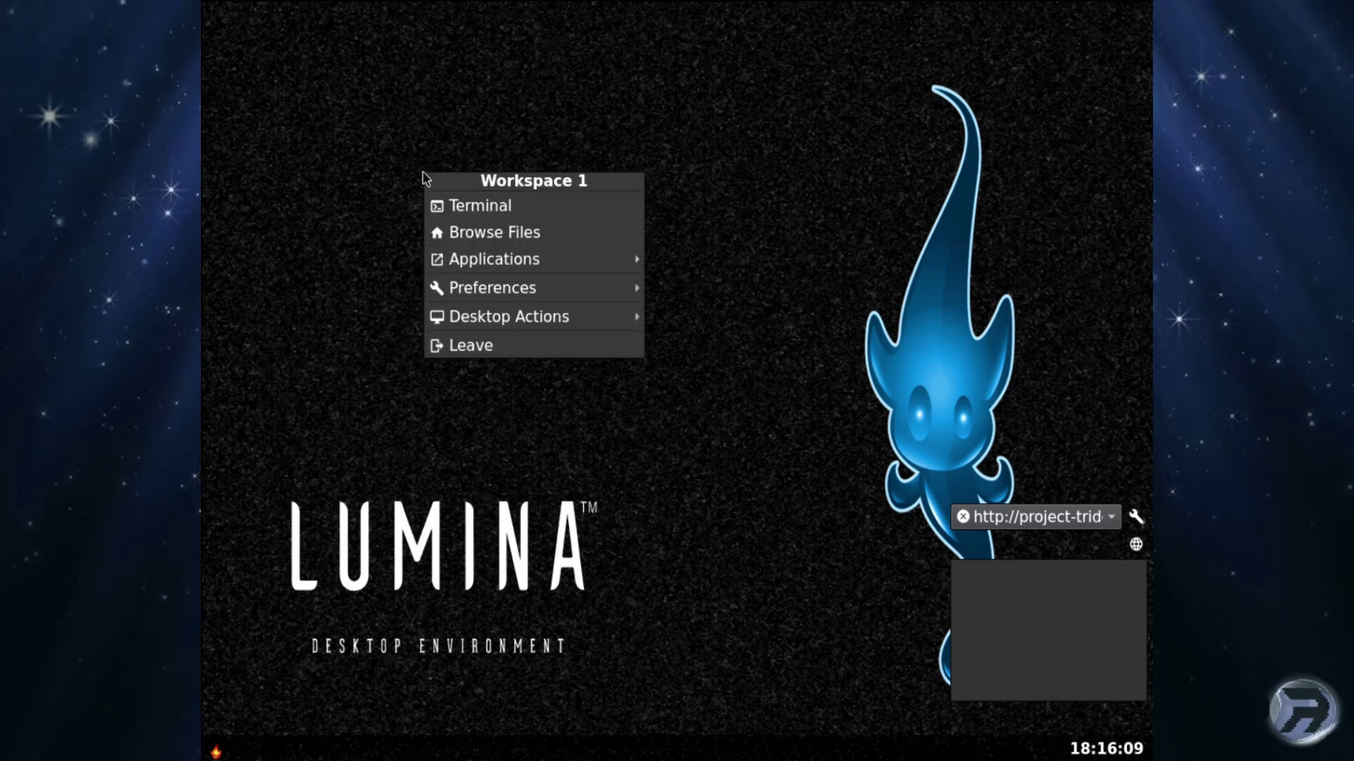
left_click(458, 204)
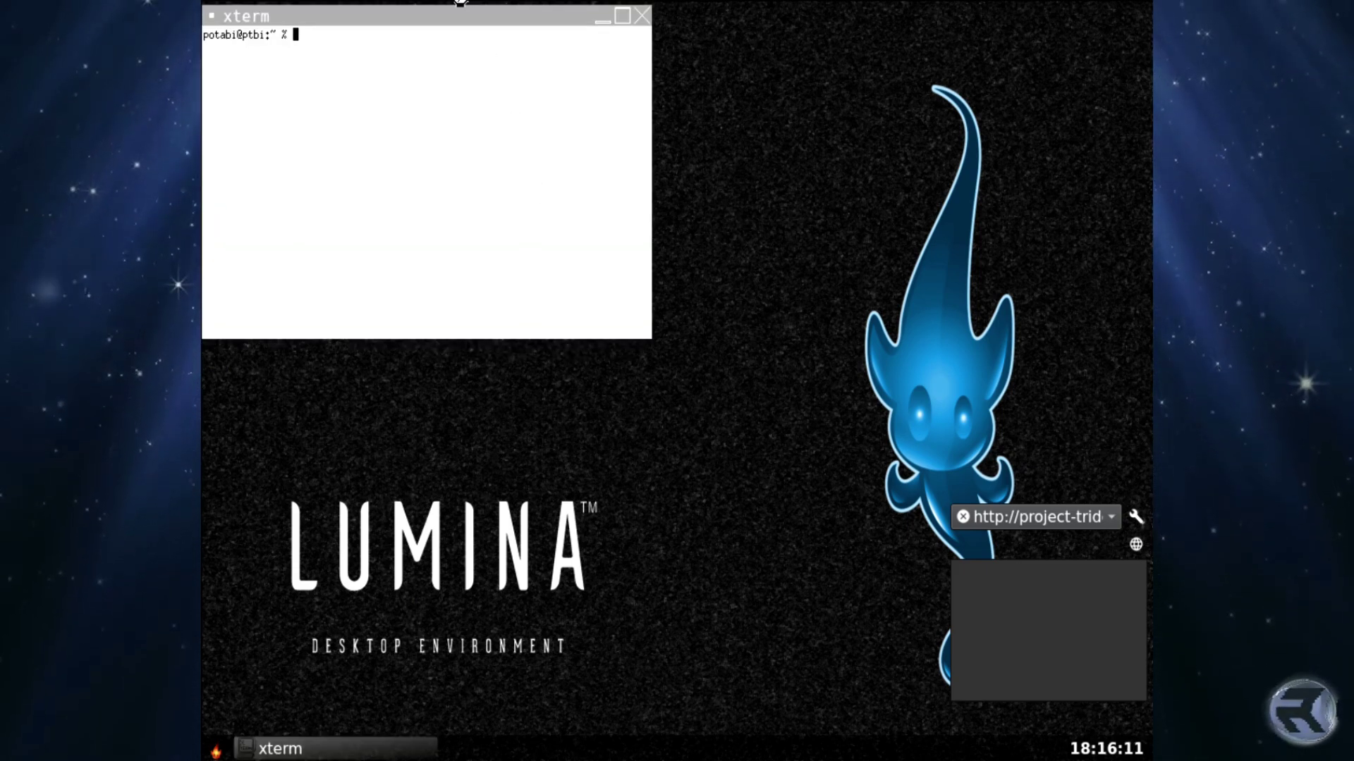
left_click_drag(459, 31, 656, 144)
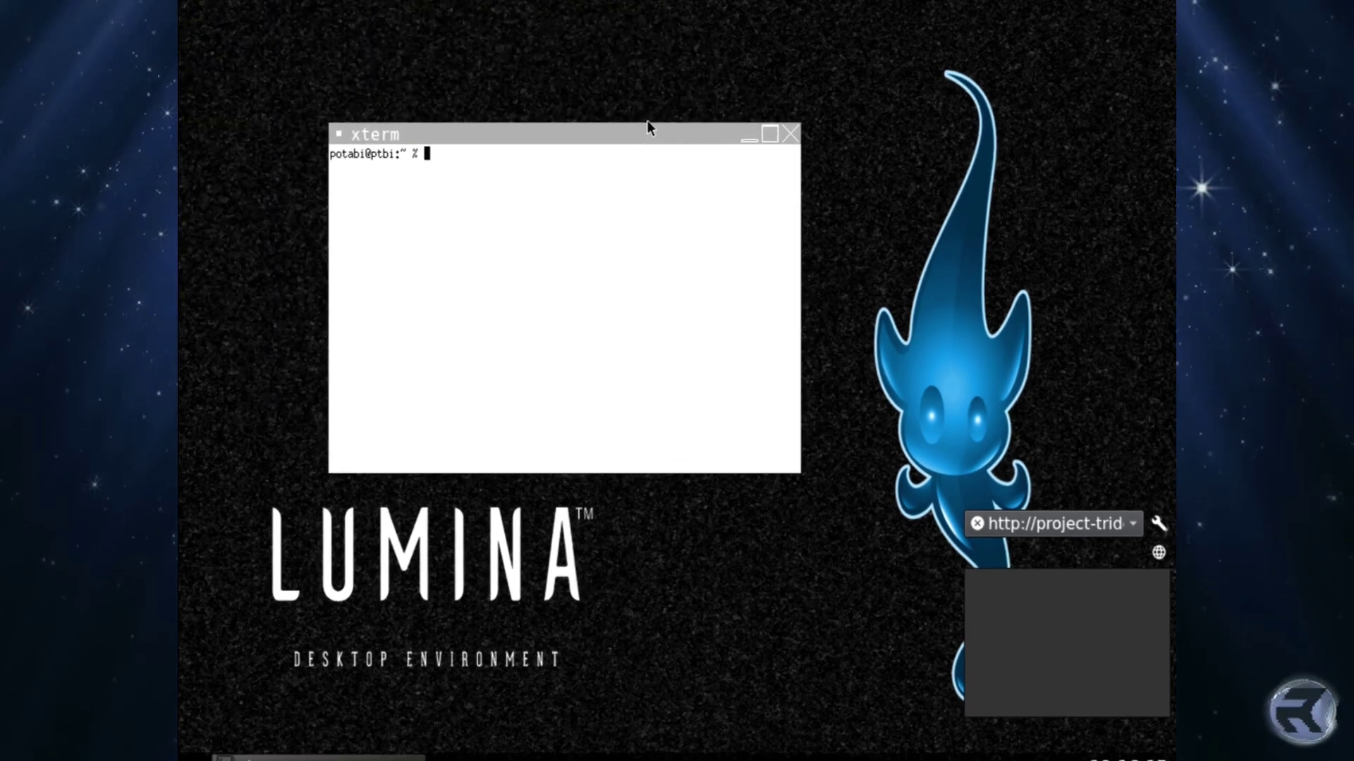
type("ping ")
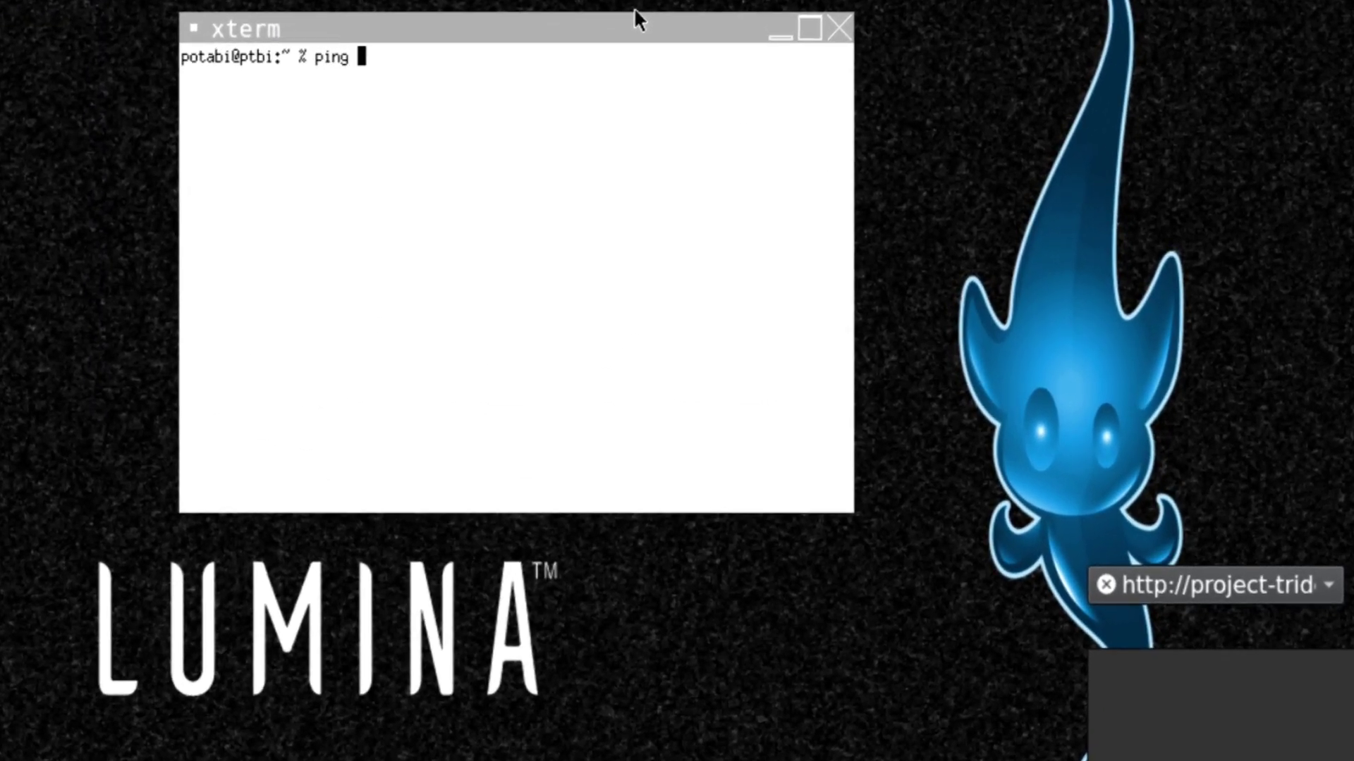
type("8.8.8.8")
key("Return")
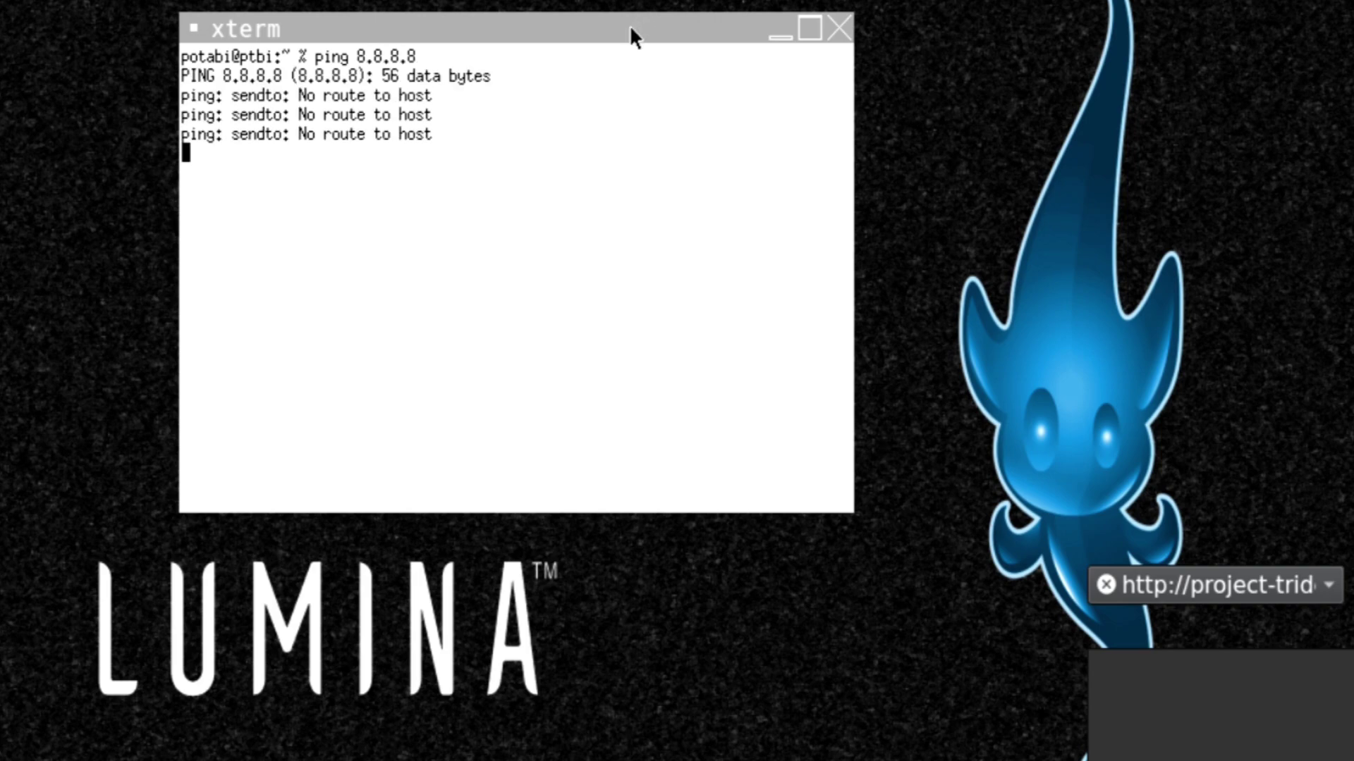
key("ctrl+c")
Become root with su and start bsdconfig, moving down to Documentation installation.
type("su")
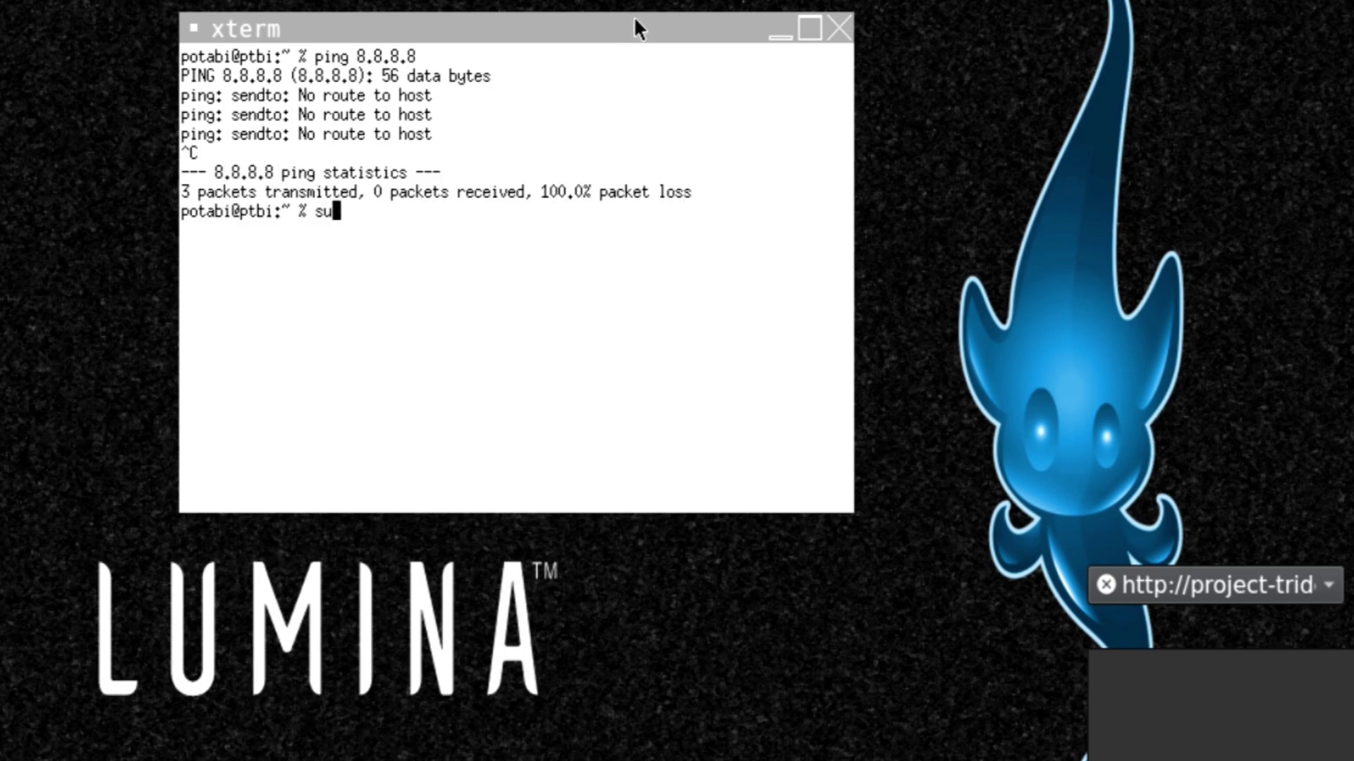
key("Return")
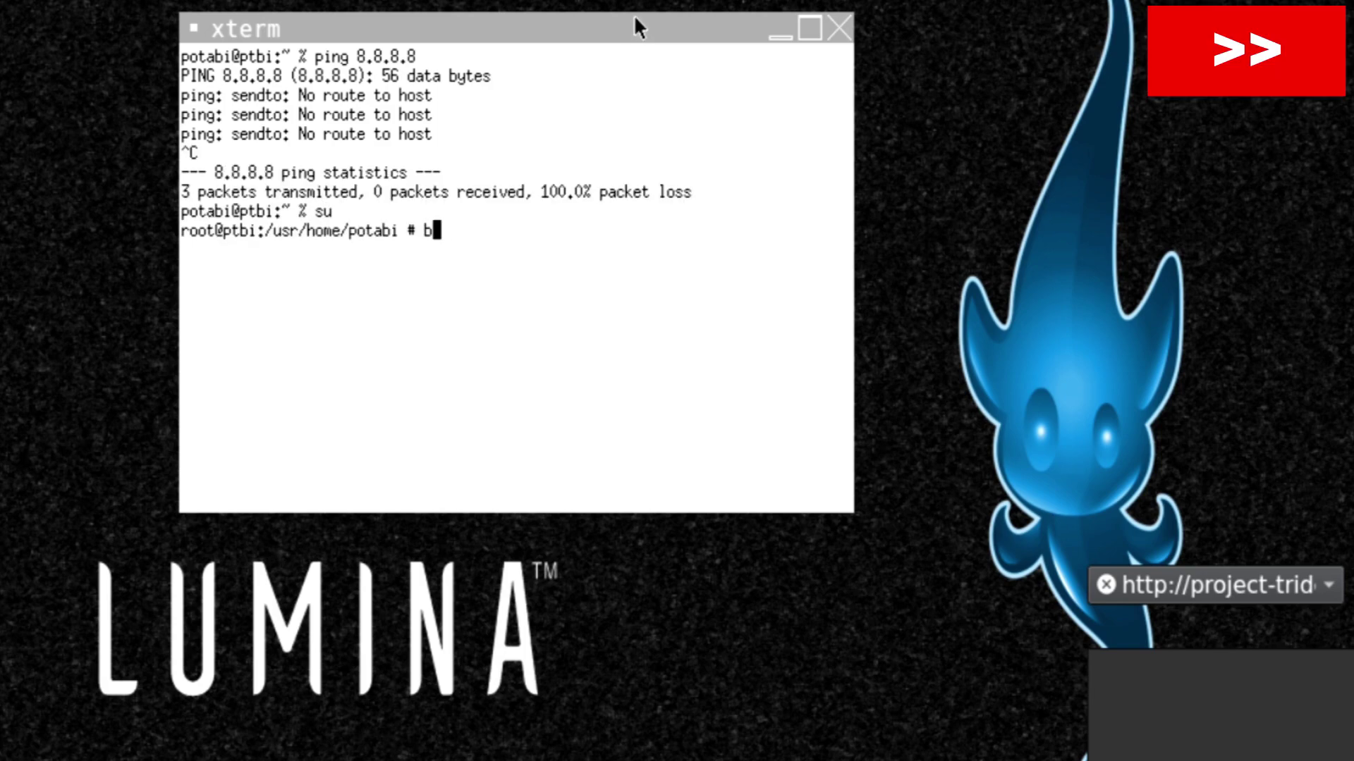
type("sdconfig")
key("Return")
key("Down")
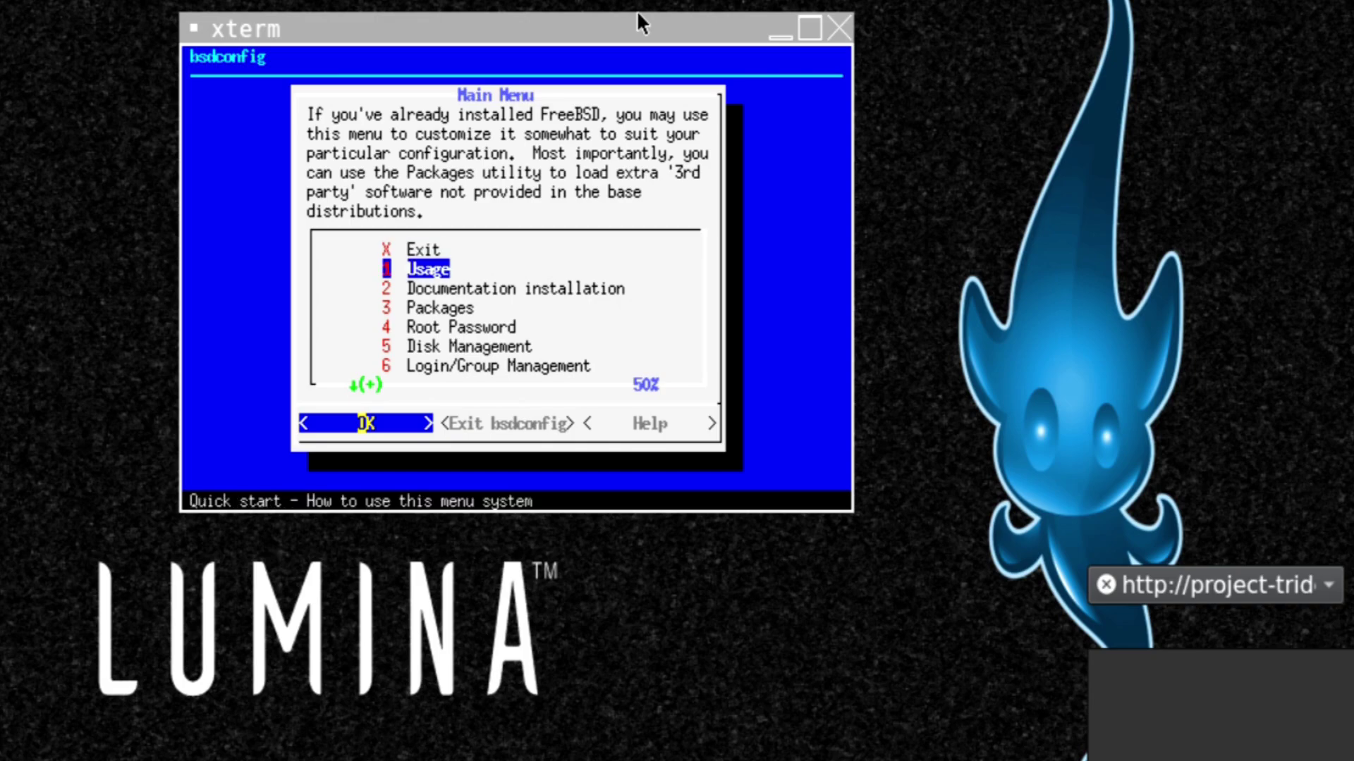
key("Down")
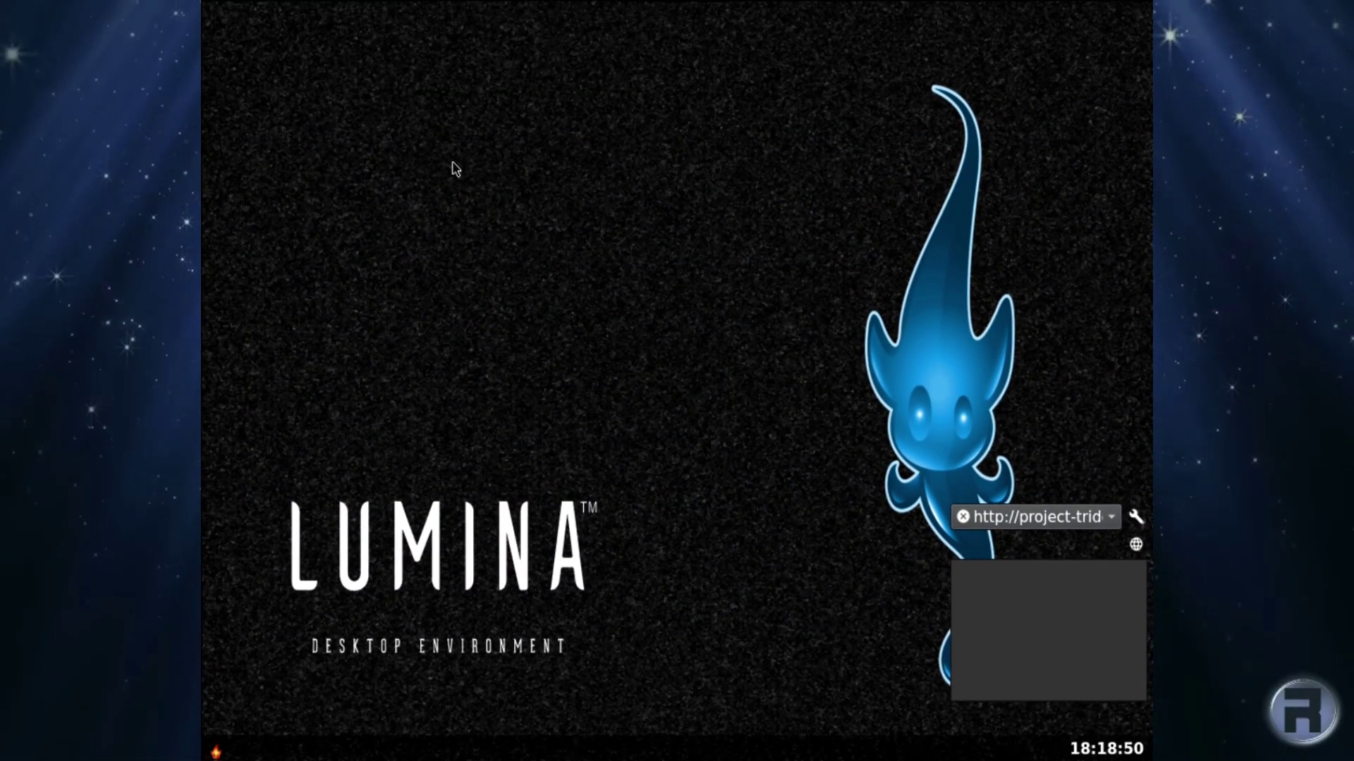
View the desktop menu's Leave options, cancel without leaving, and open the application launcher.
right_click(352, 221)
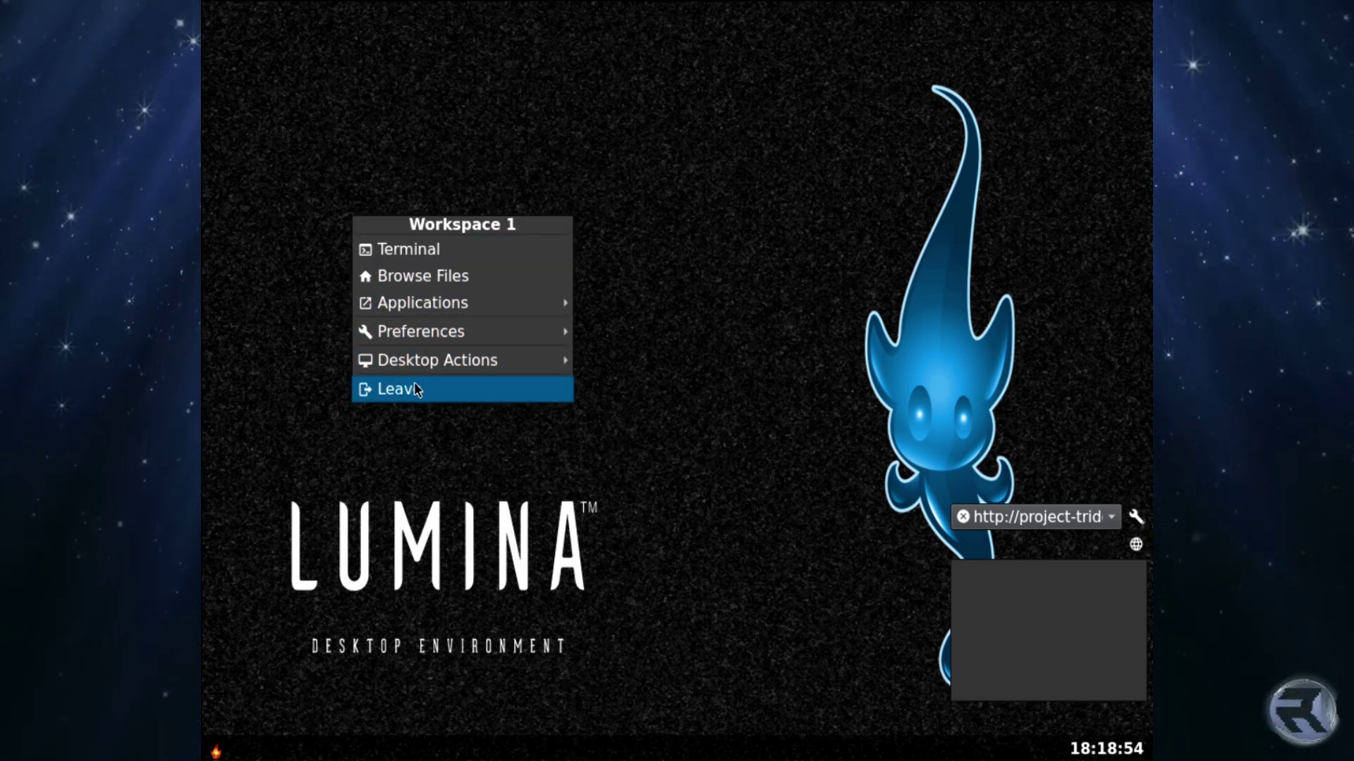
left_click(449, 391)
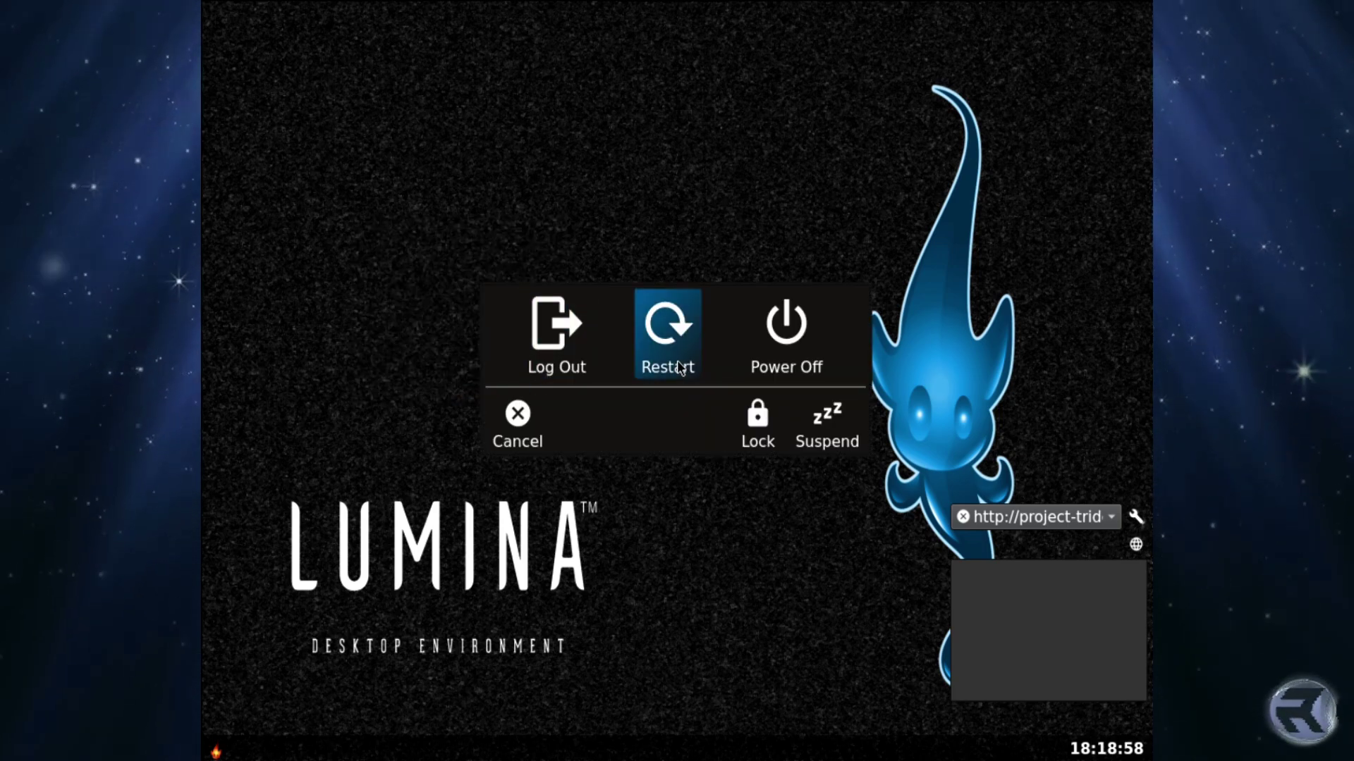
left_click(514, 422)
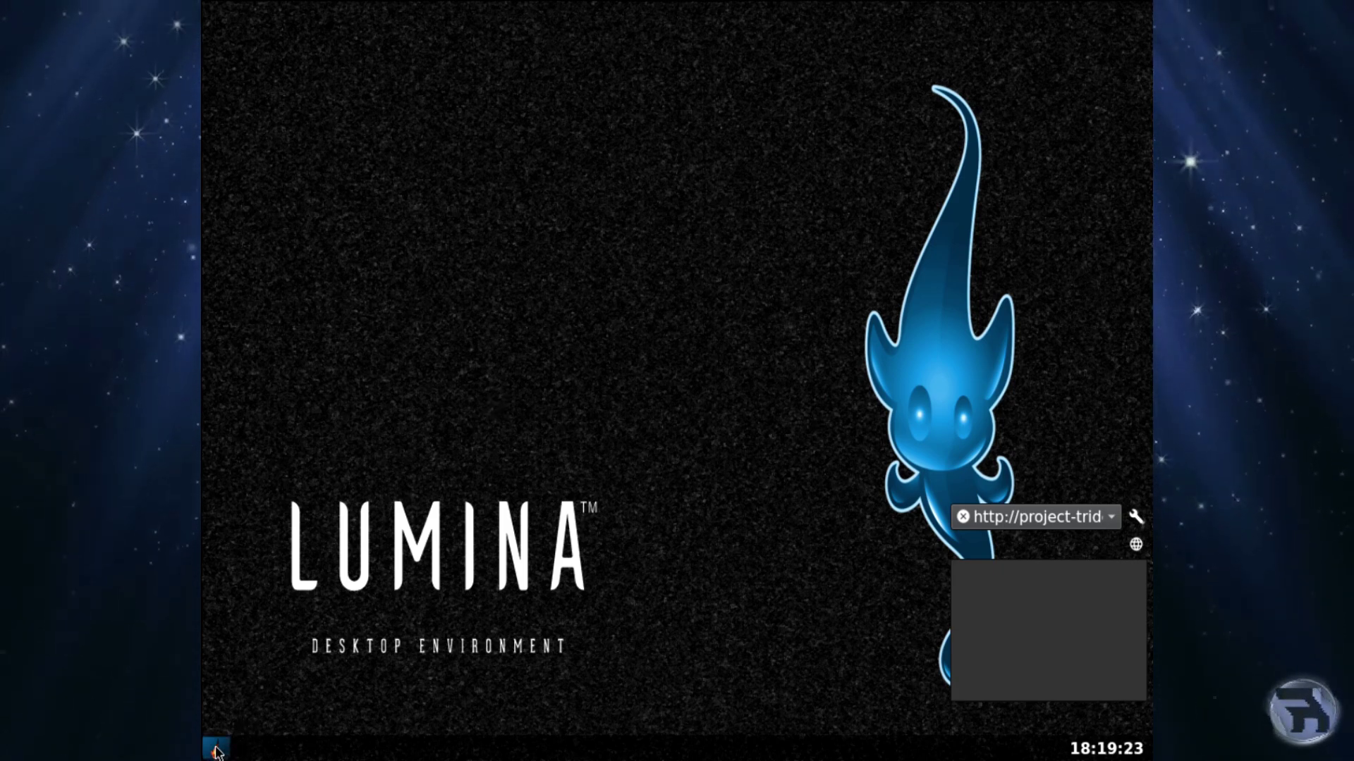
left_click(217, 752)
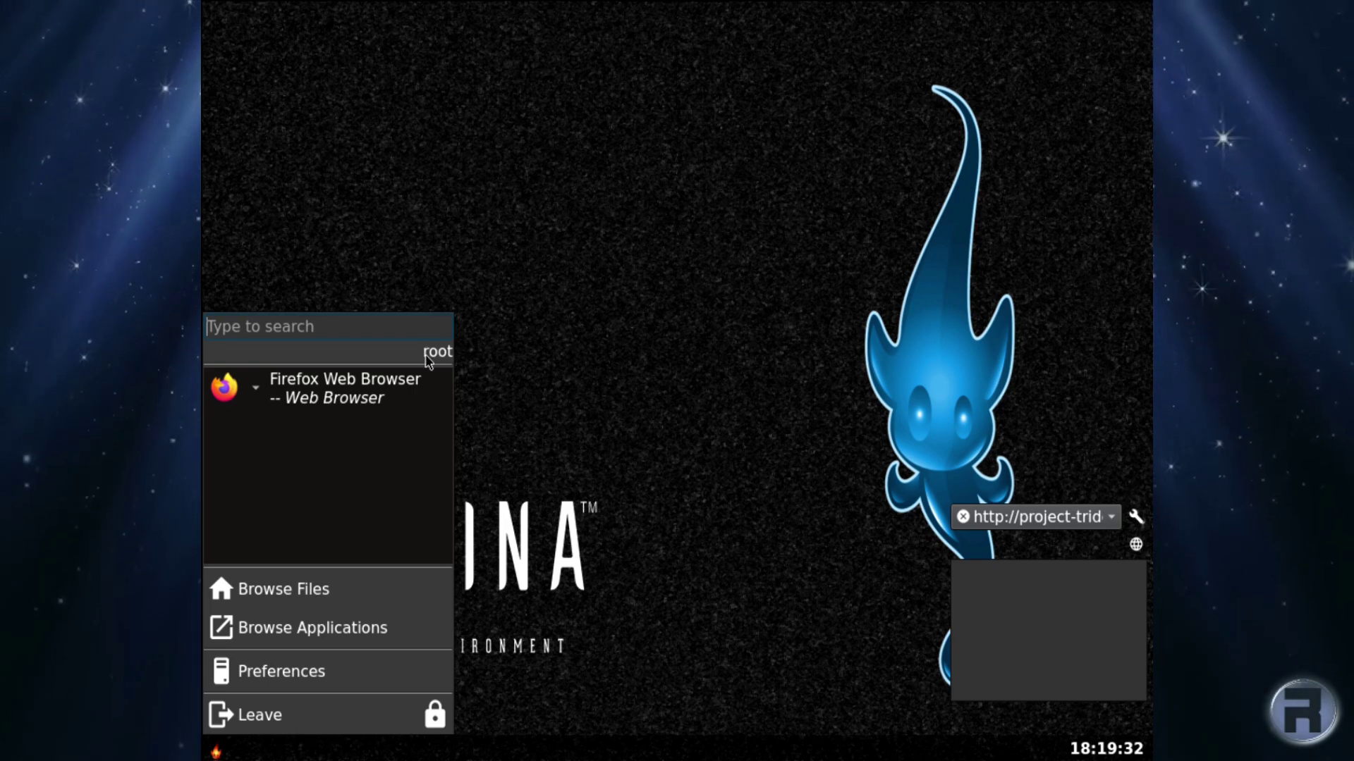
Check the November 2021 calendar and keep the RSS widget on the project-trident feed.
left_click(1037, 751)
left_click(1110, 747)
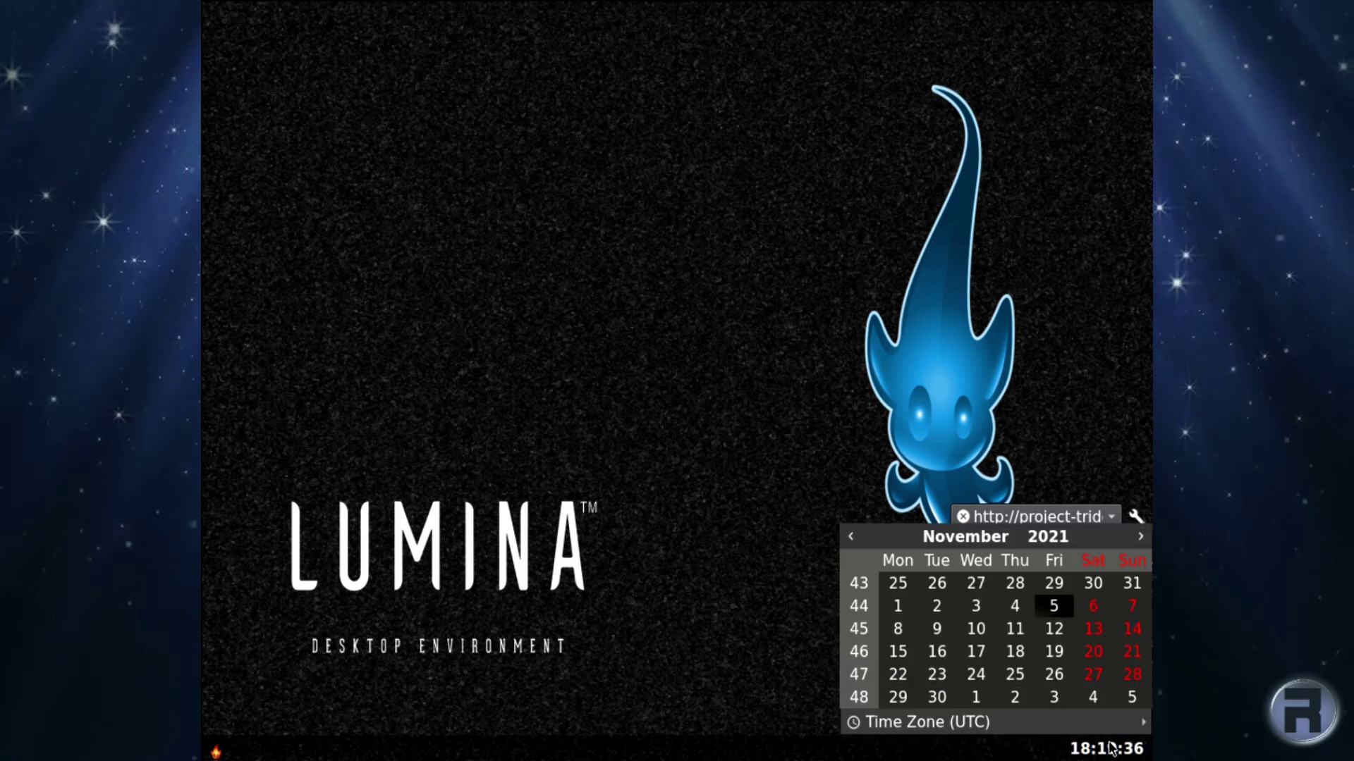
left_click(1110, 748)
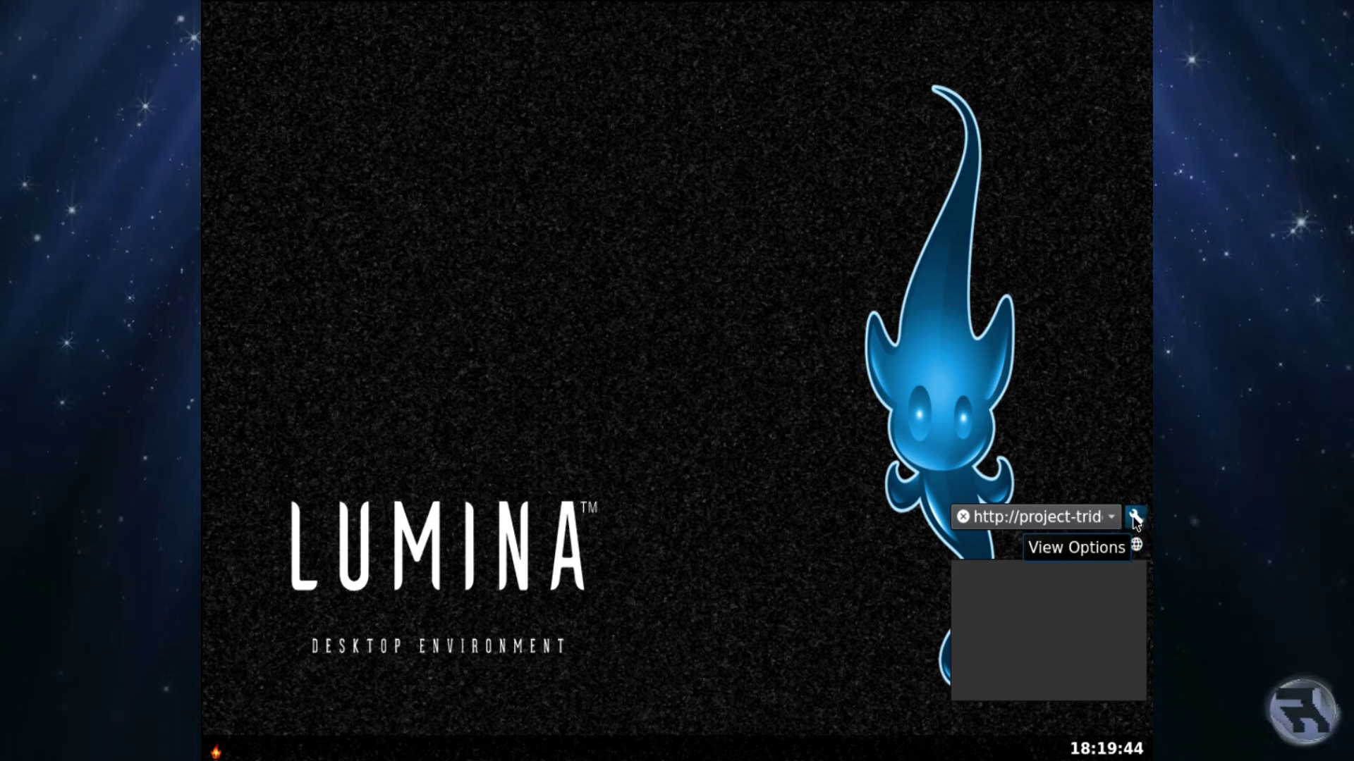
left_click(1099, 519)
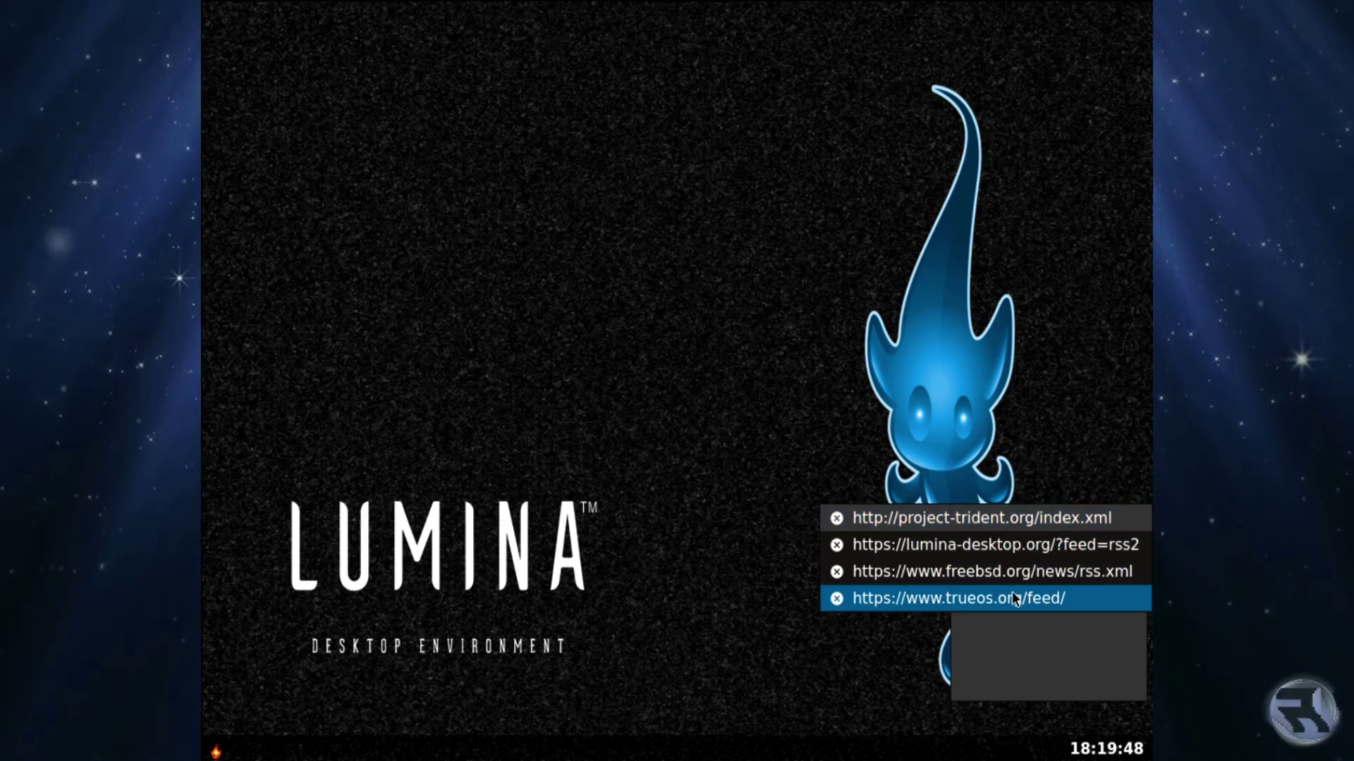
left_click(1022, 519)
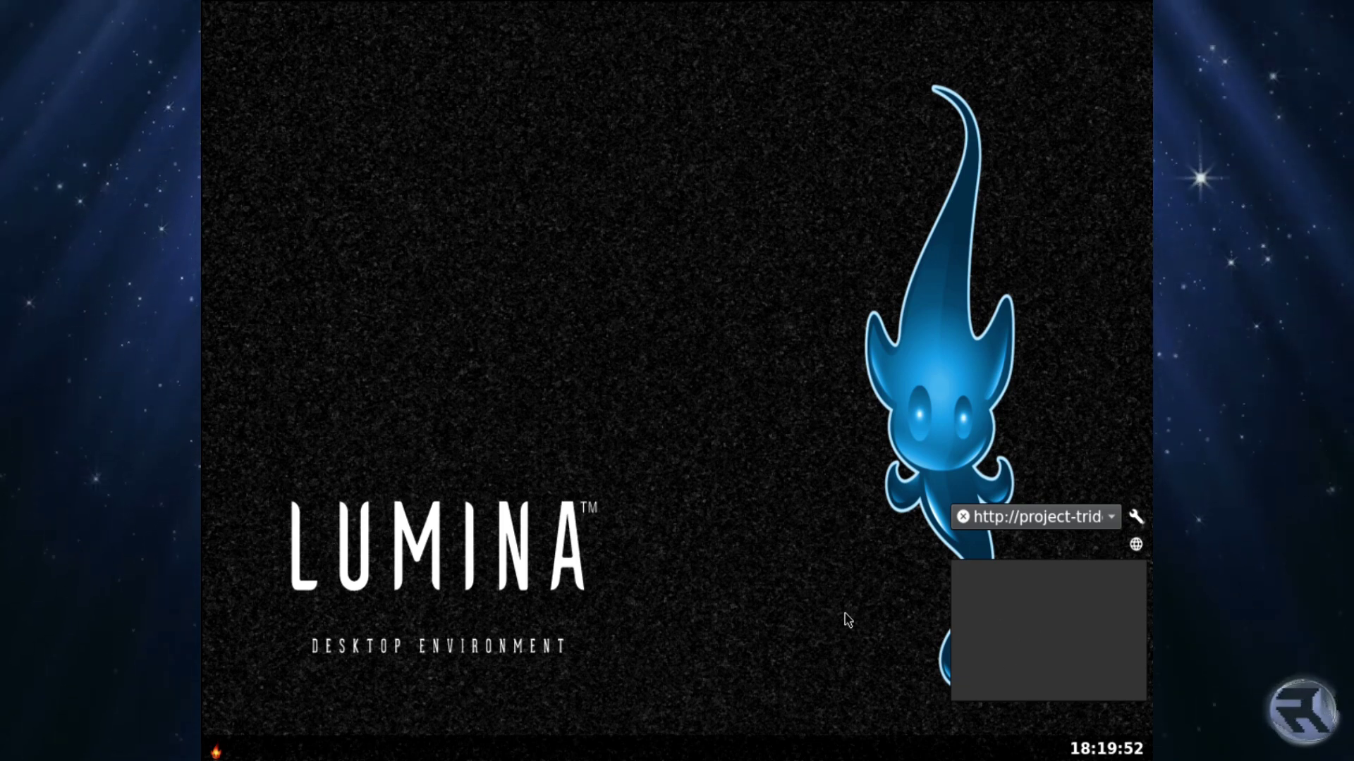
left_click(212, 753)
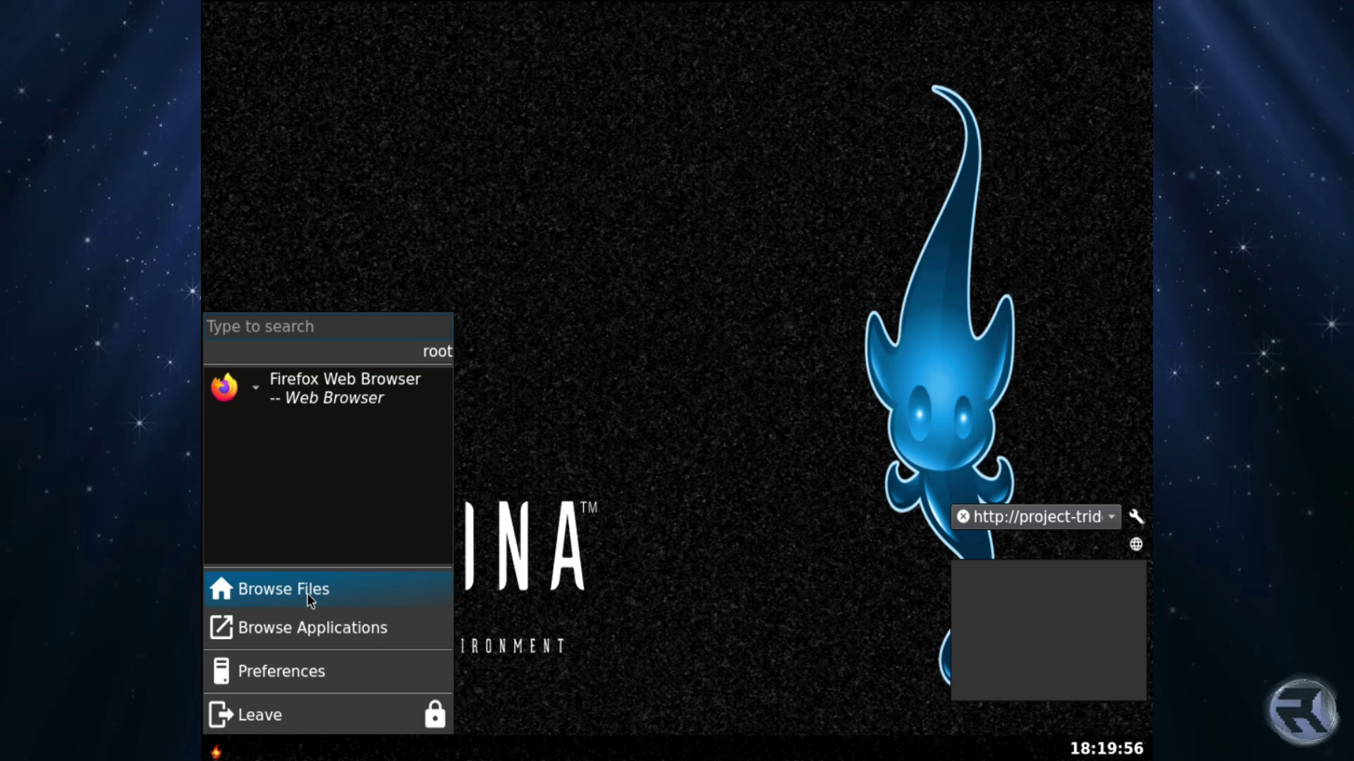
Launch Firefox, close the Welcome tab, confirm About Firefox shows version 94.0, then quit.
left_click(330, 386)
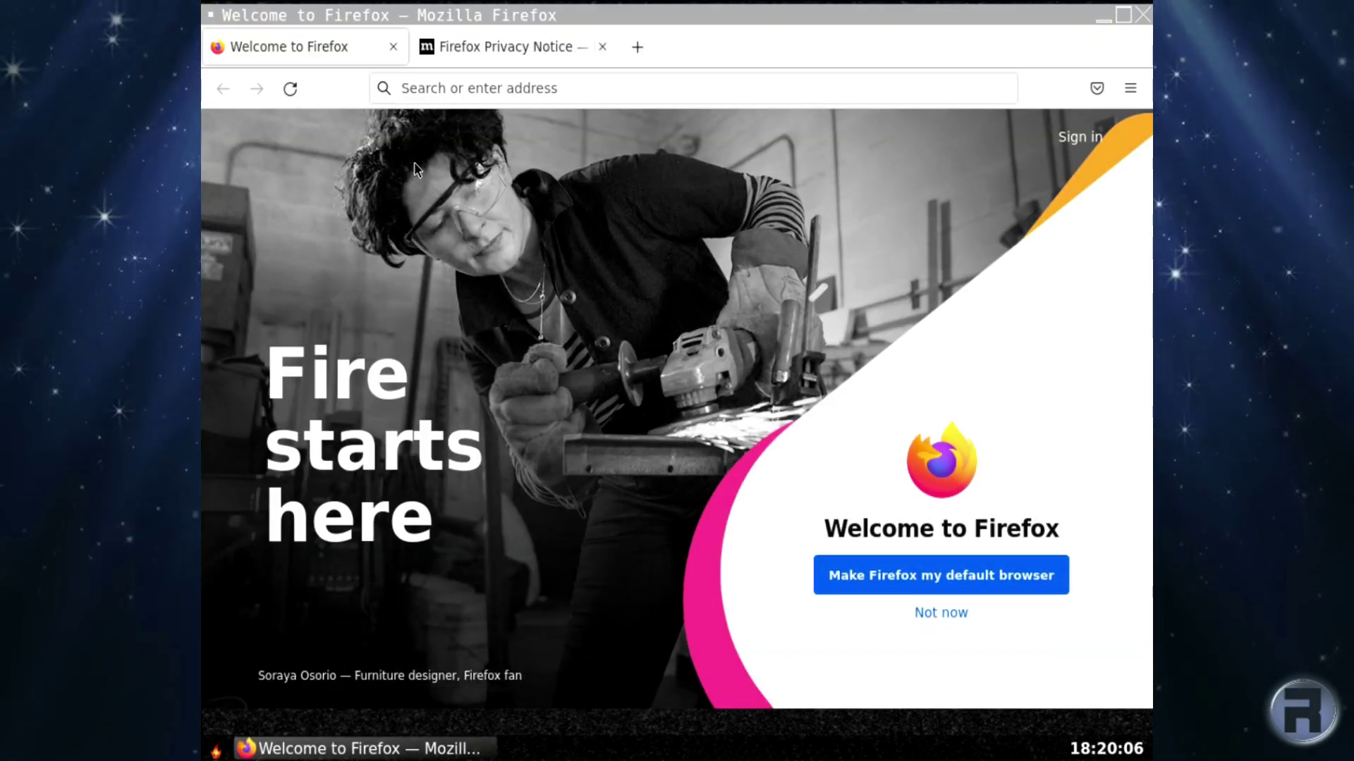
left_click(392, 48)
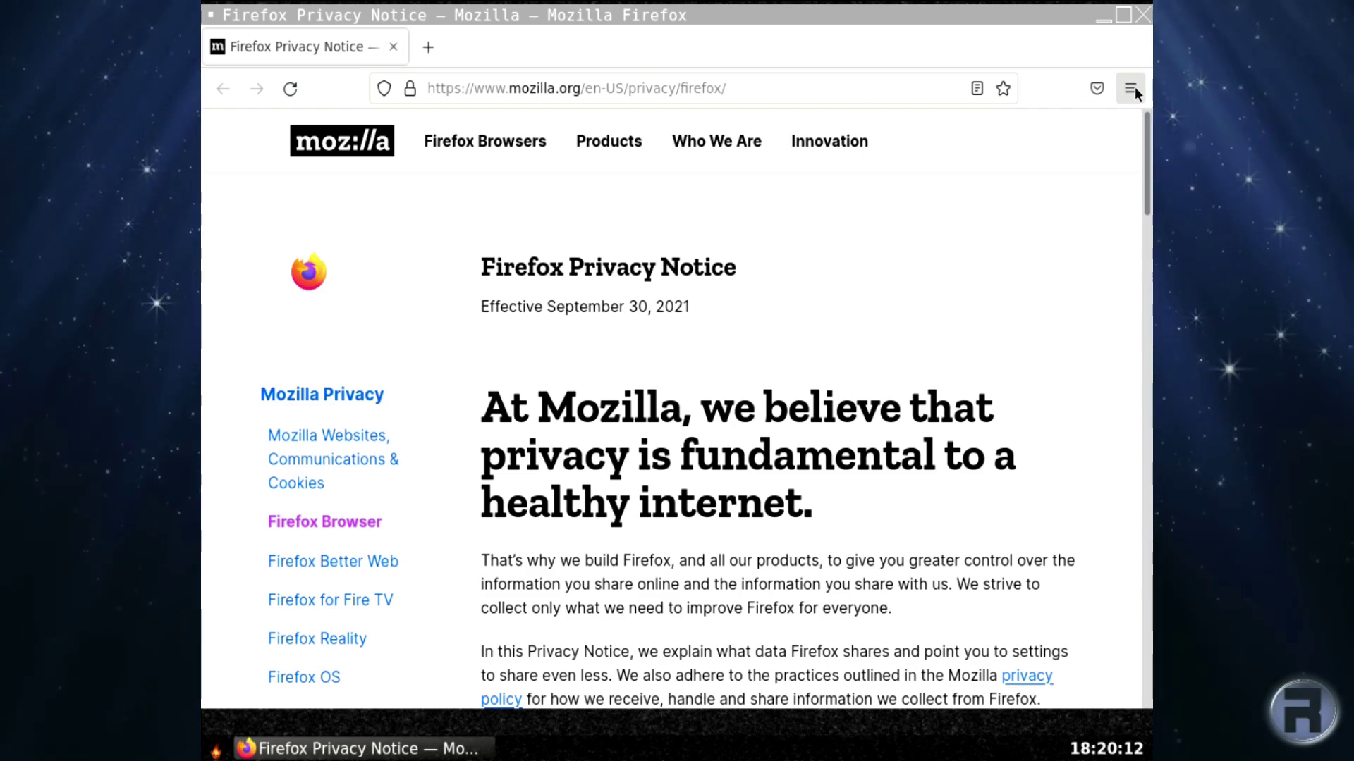
left_click(1130, 88)
left_click(932, 656)
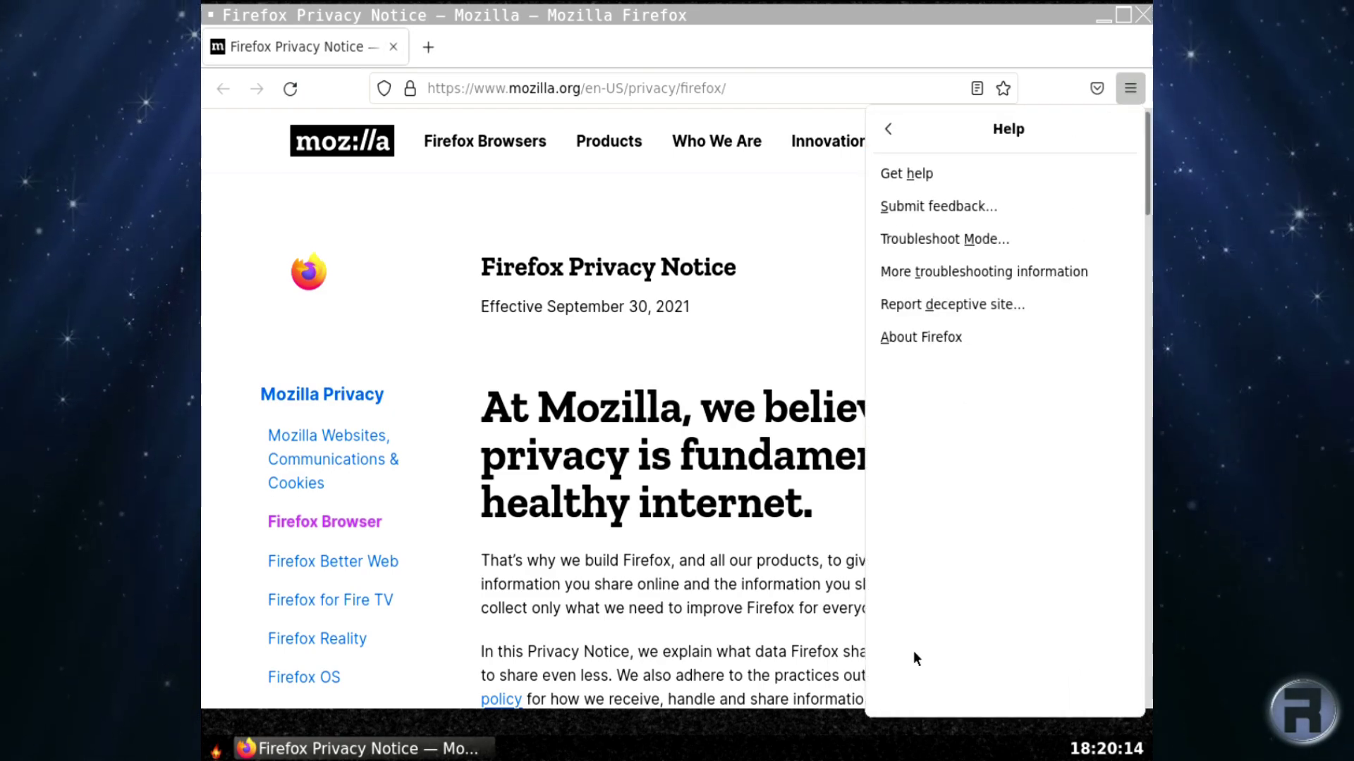
left_click(916, 338)
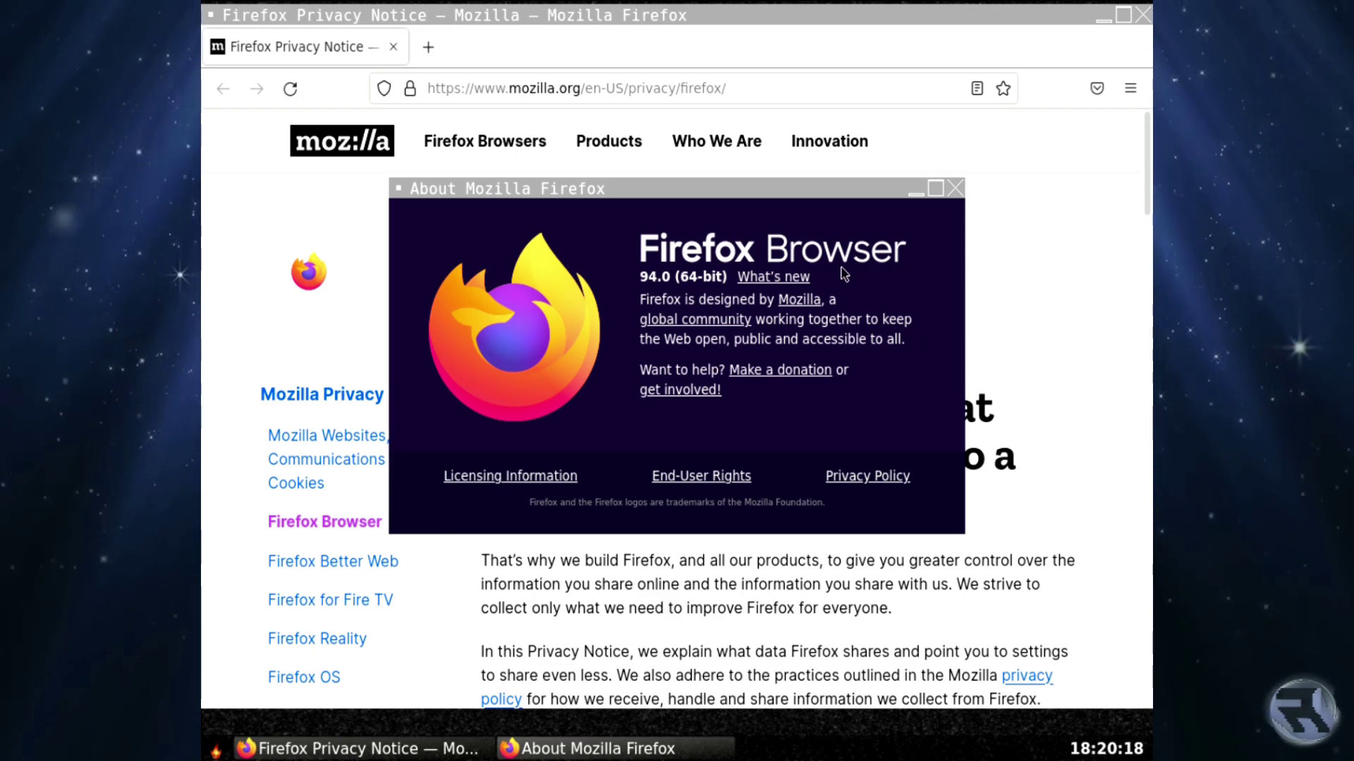
left_click(955, 189)
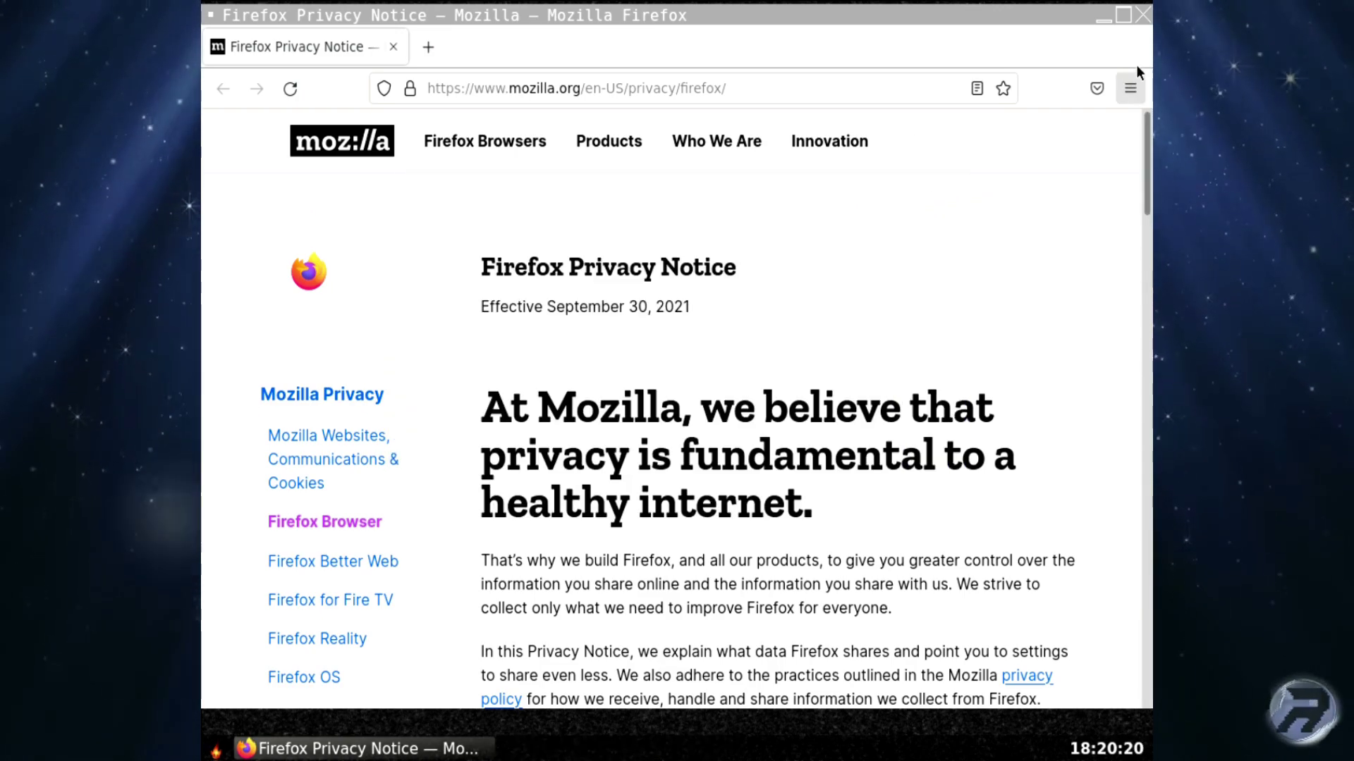
left_click(1143, 16)
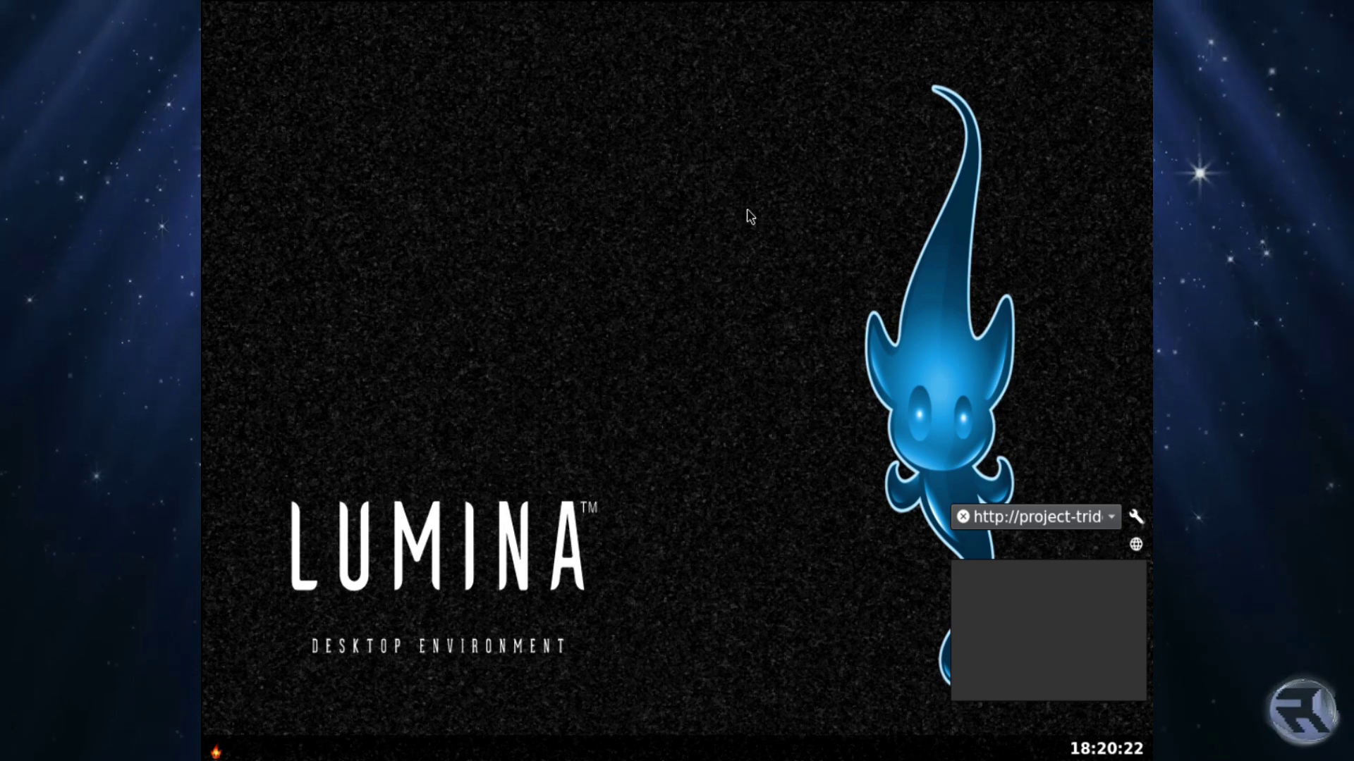
Open and close the quick desktop settings panel from the application launcher.
left_click(211, 751)
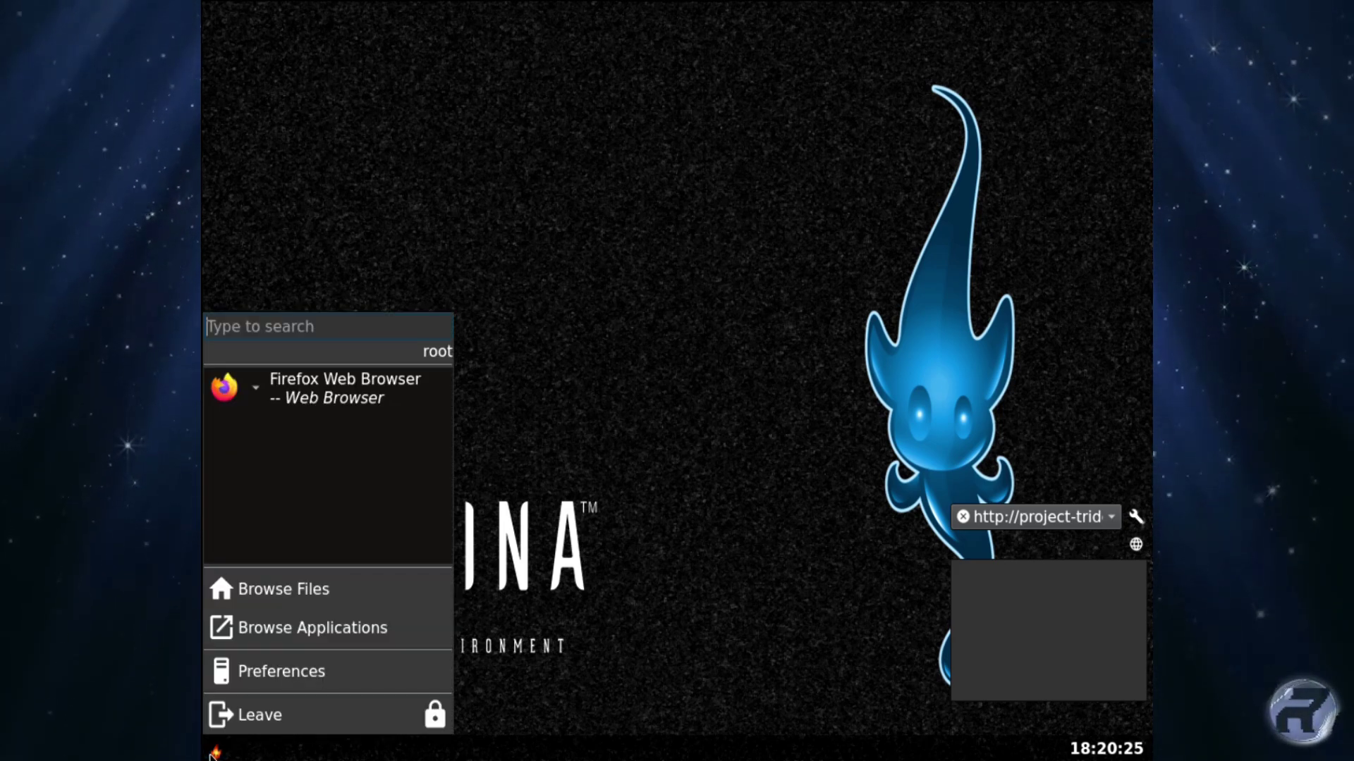
left_click(245, 681)
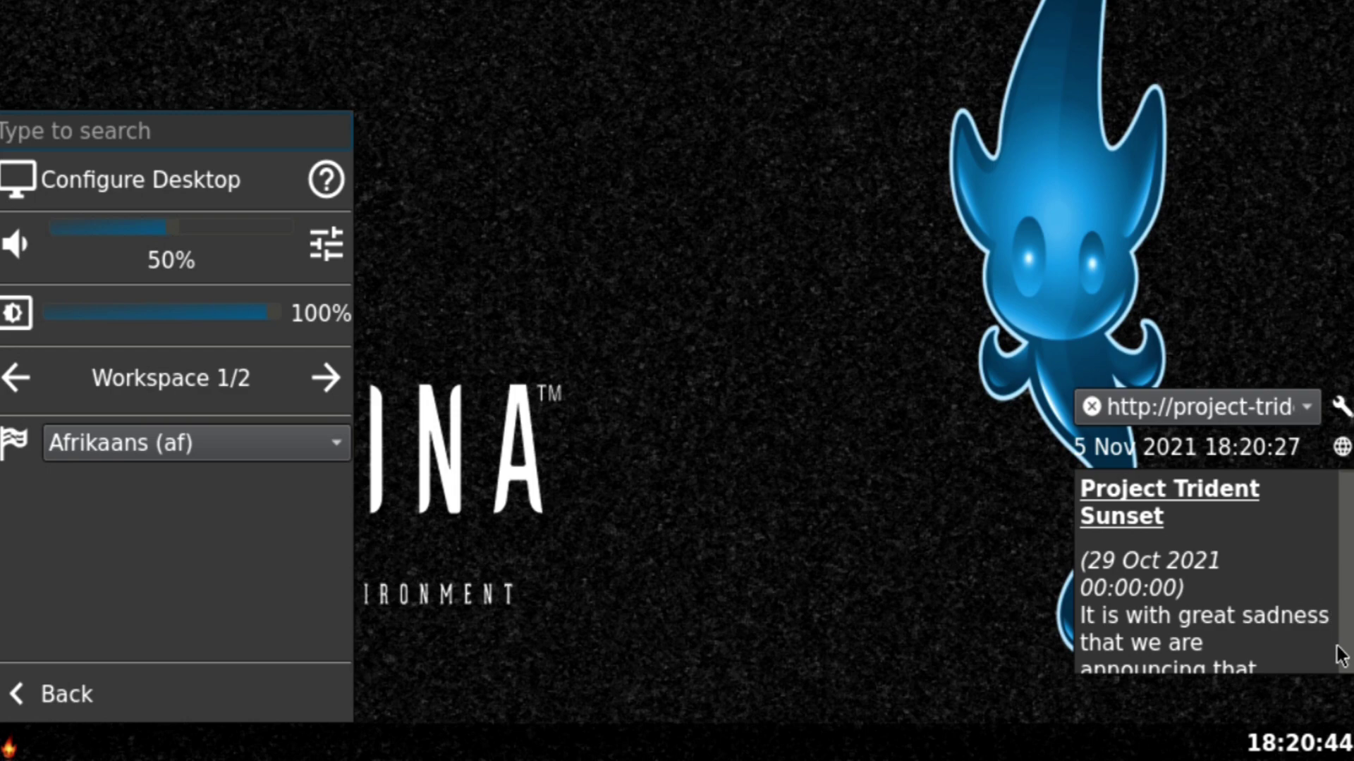
left_click(1275, 632)
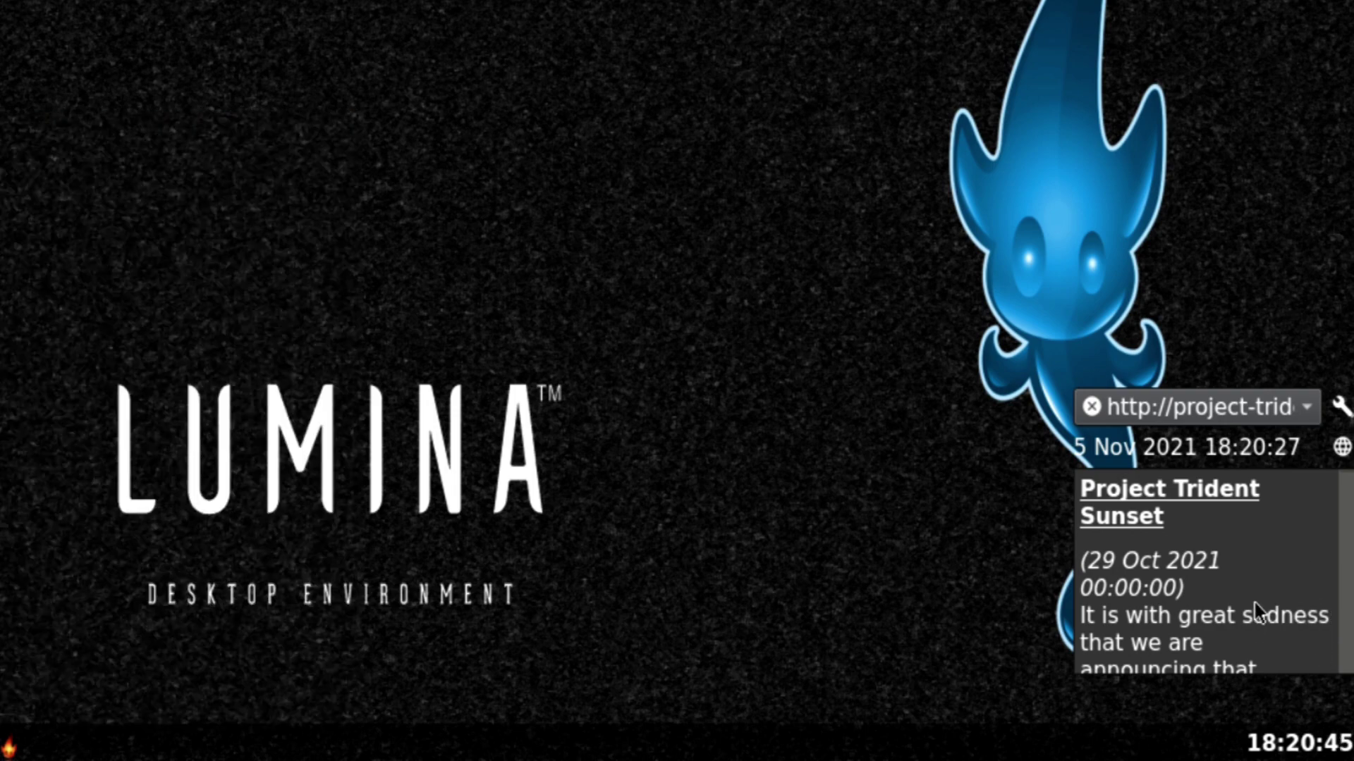
Page through the news feed from the Project Trident Sunset post to 20.08 Installation Update.
left_click(1347, 667)
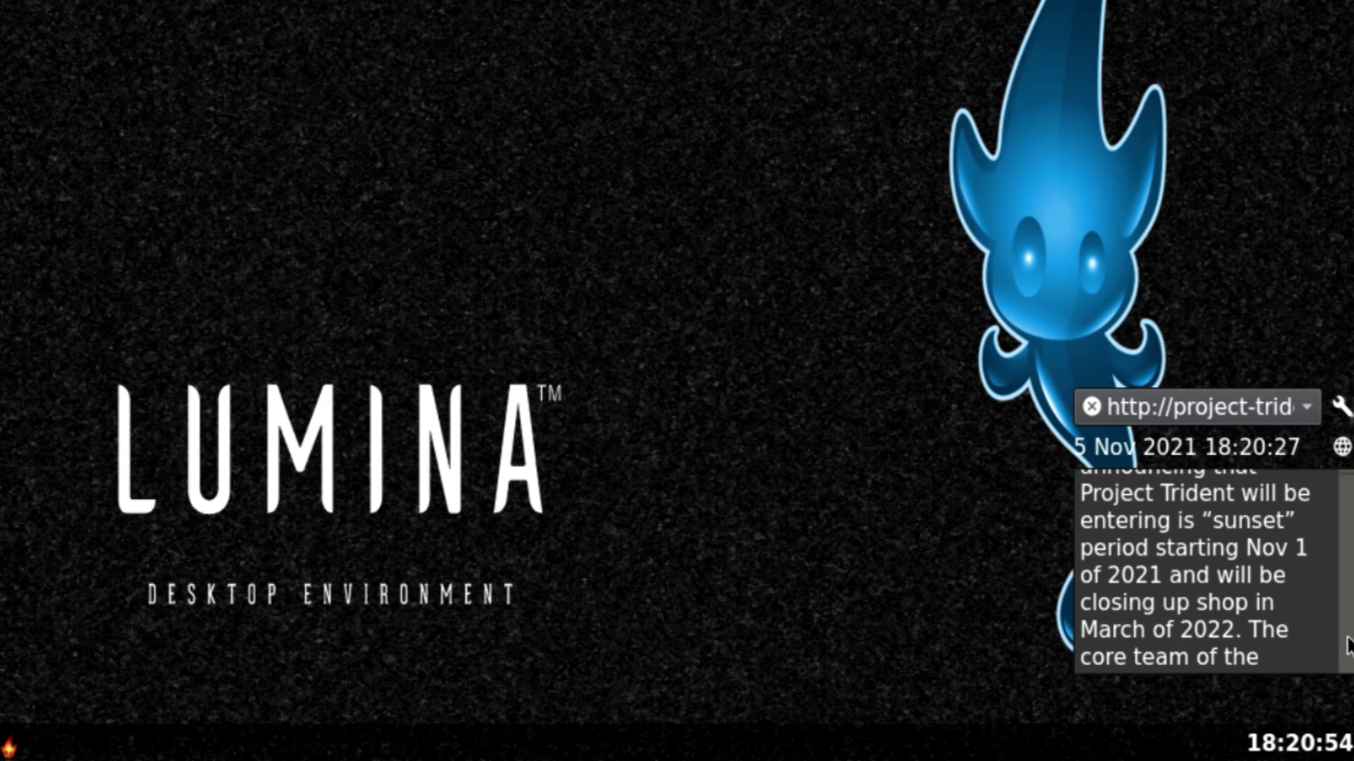
left_click(1348, 646)
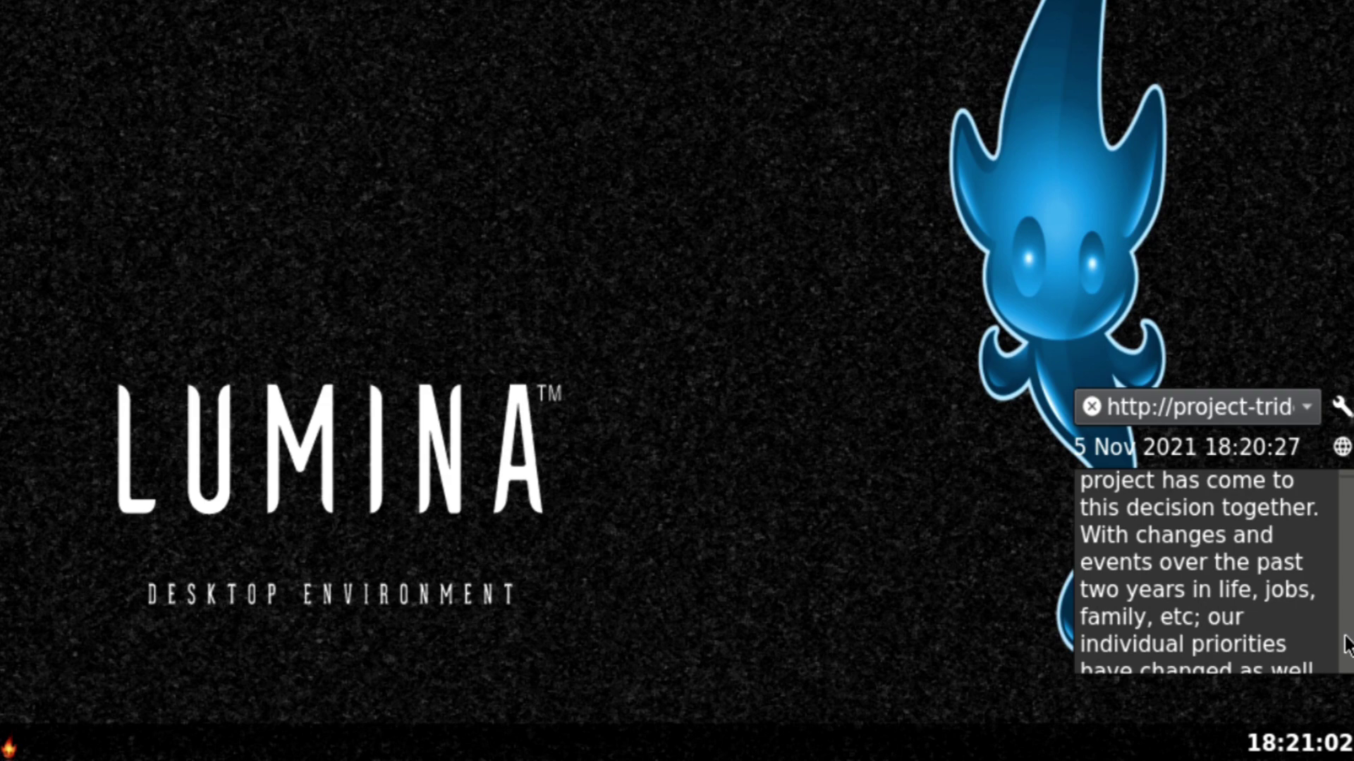
left_click(1348, 645)
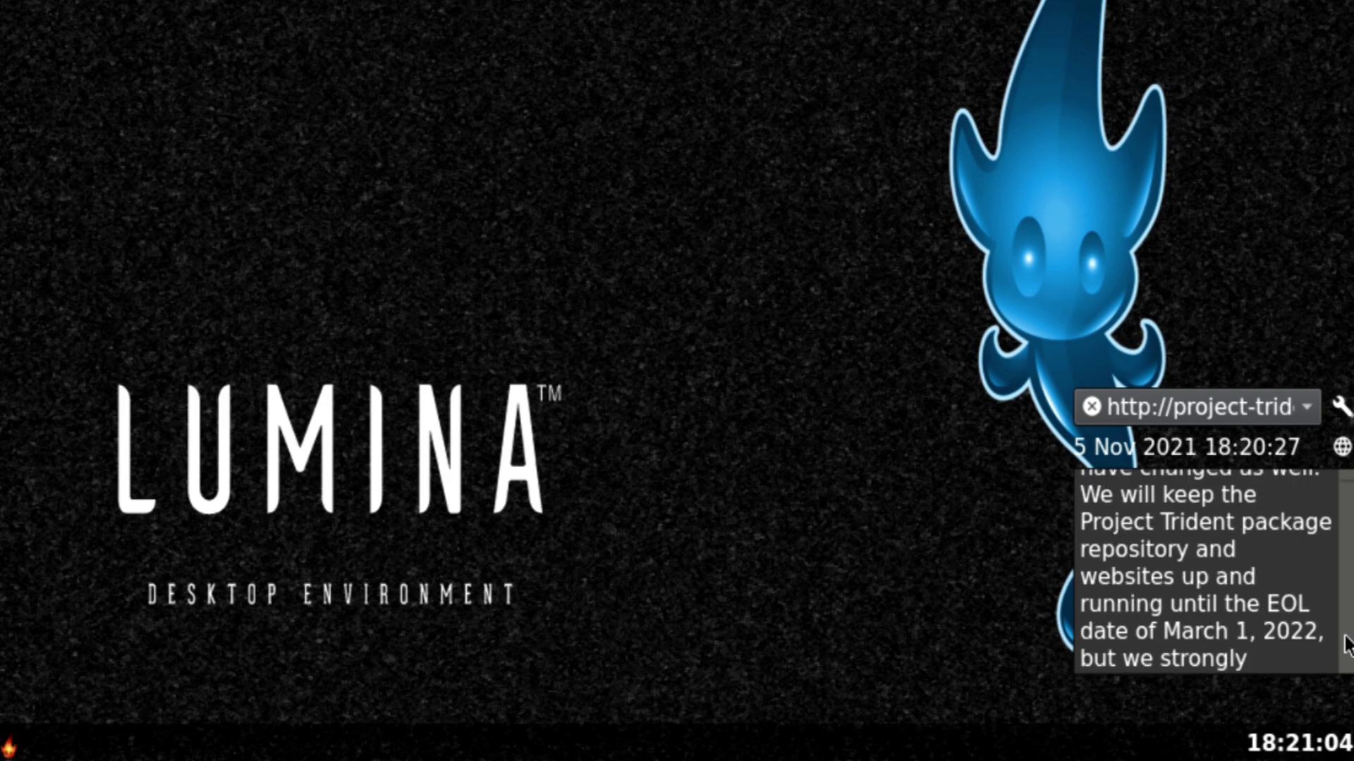
left_click(1348, 645)
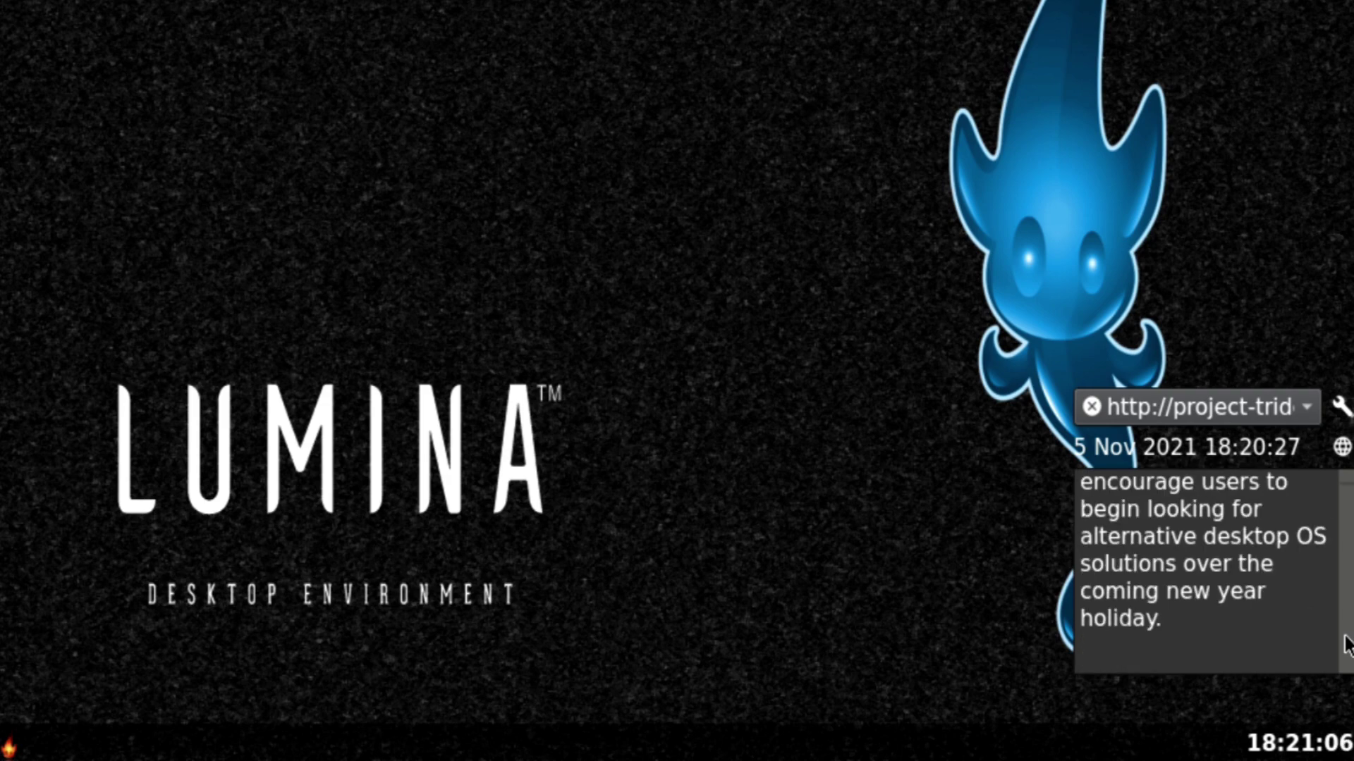
left_click(1344, 544)
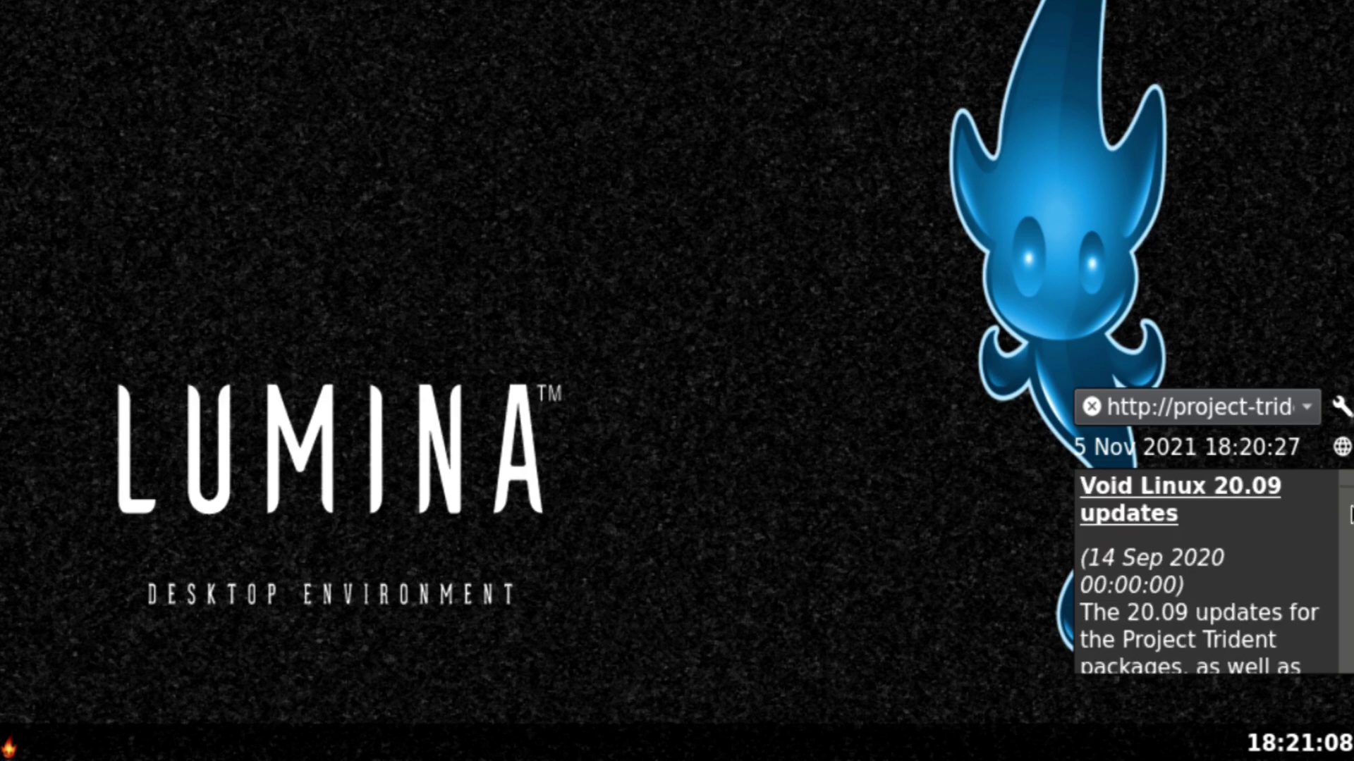
left_click(1348, 509)
left_click(1348, 509)
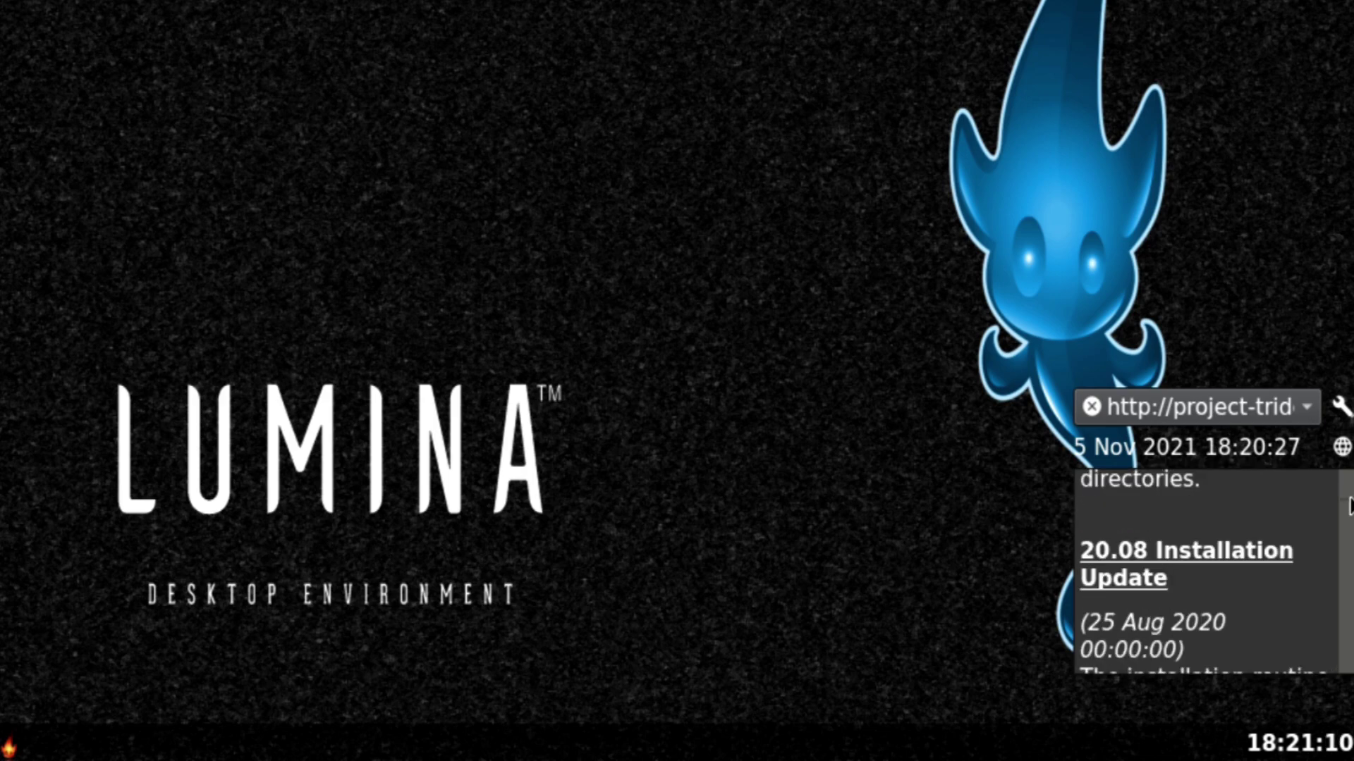
scroll(1348, 503, "up", 10)
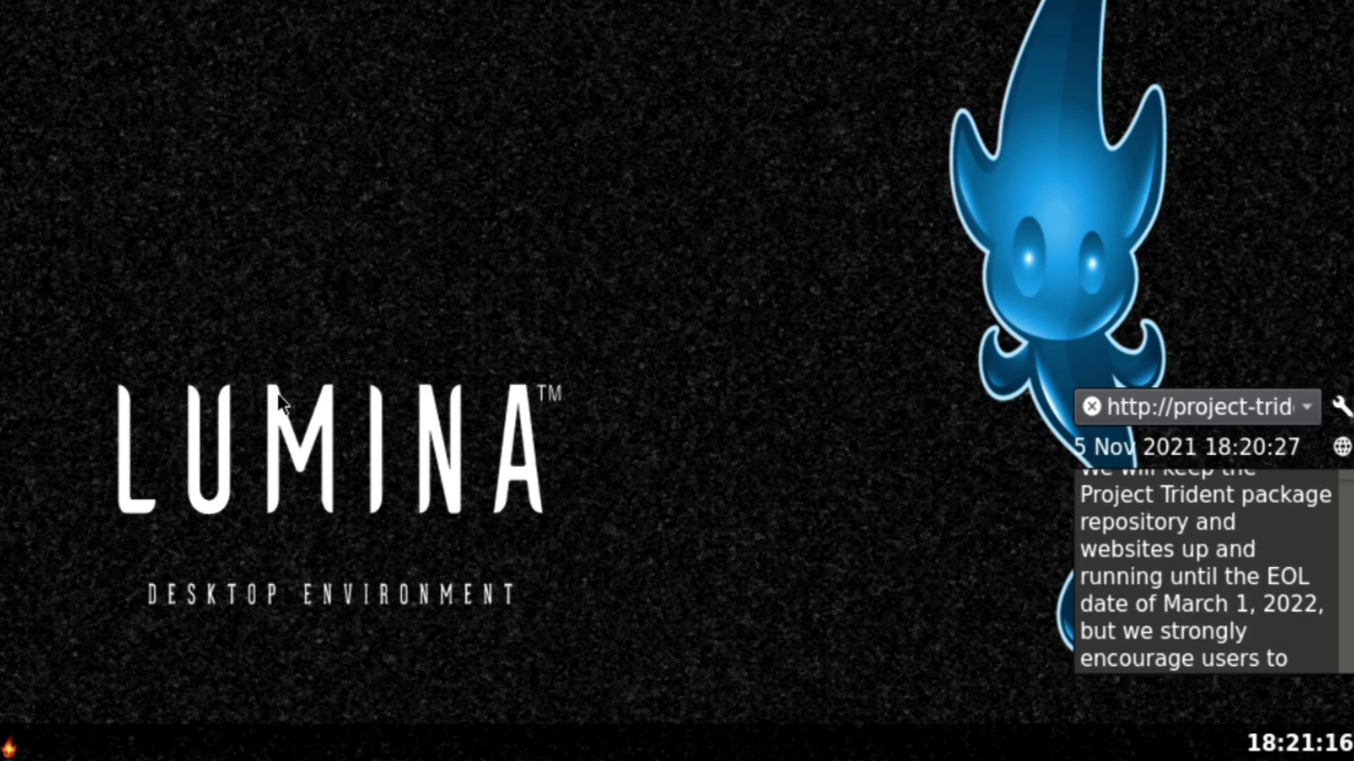
left_click(10, 749)
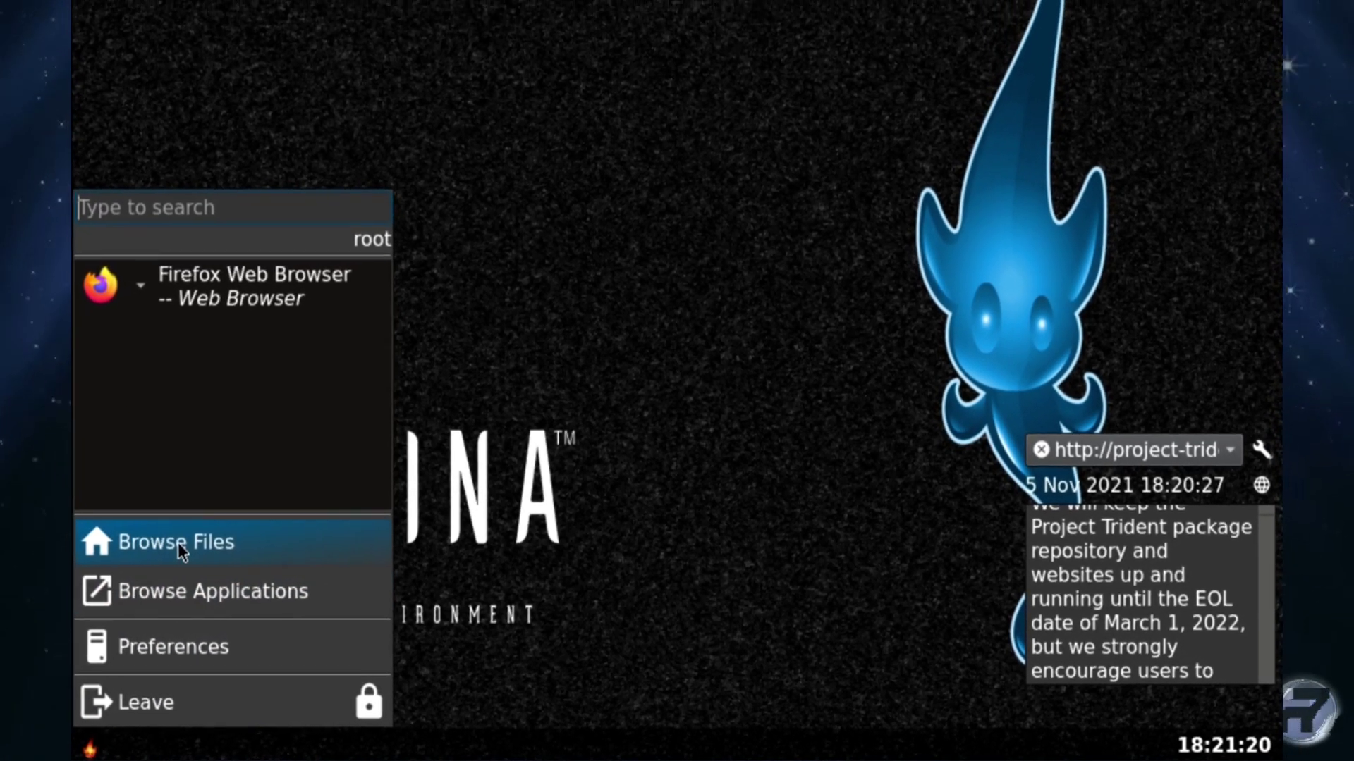
Browse the categorised application list, scrolling through it and back up to Development.
left_click(174, 599)
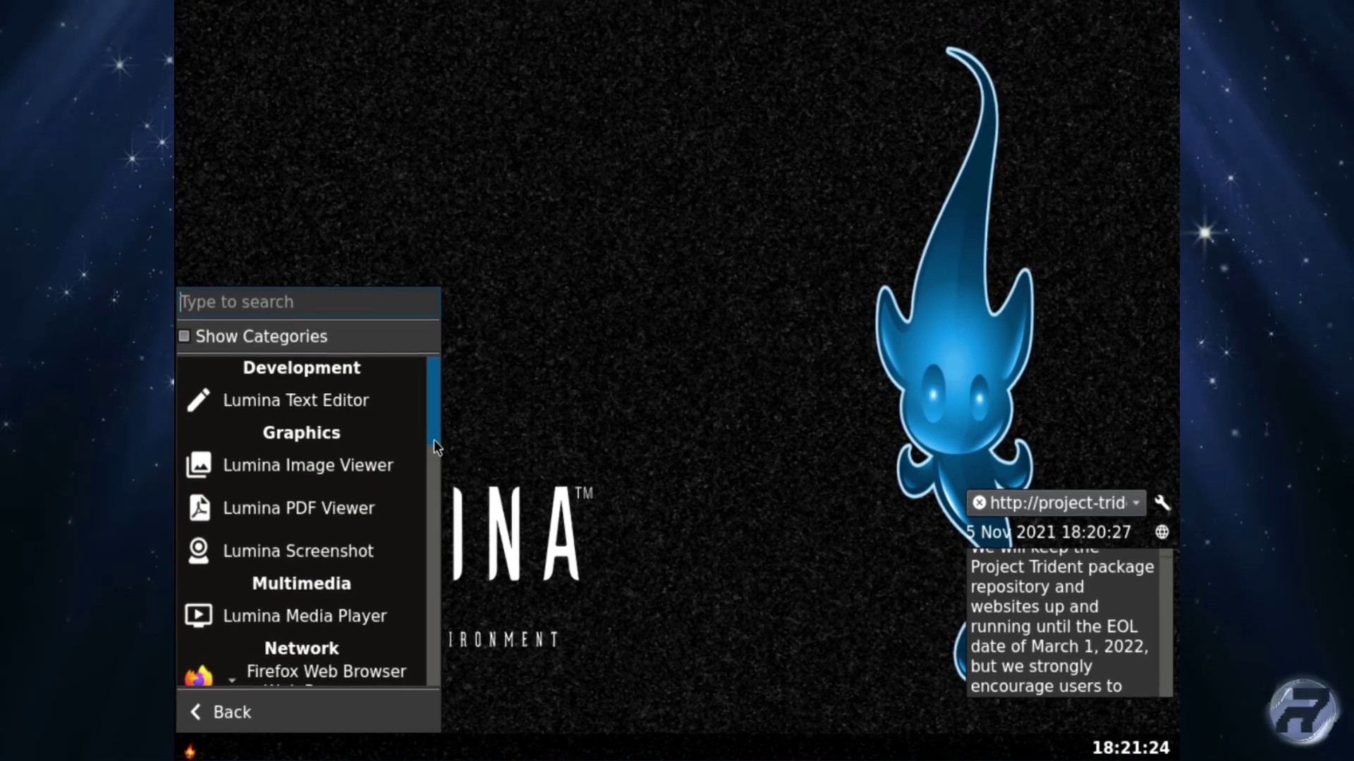
left_click_drag(434, 444, 417, 698)
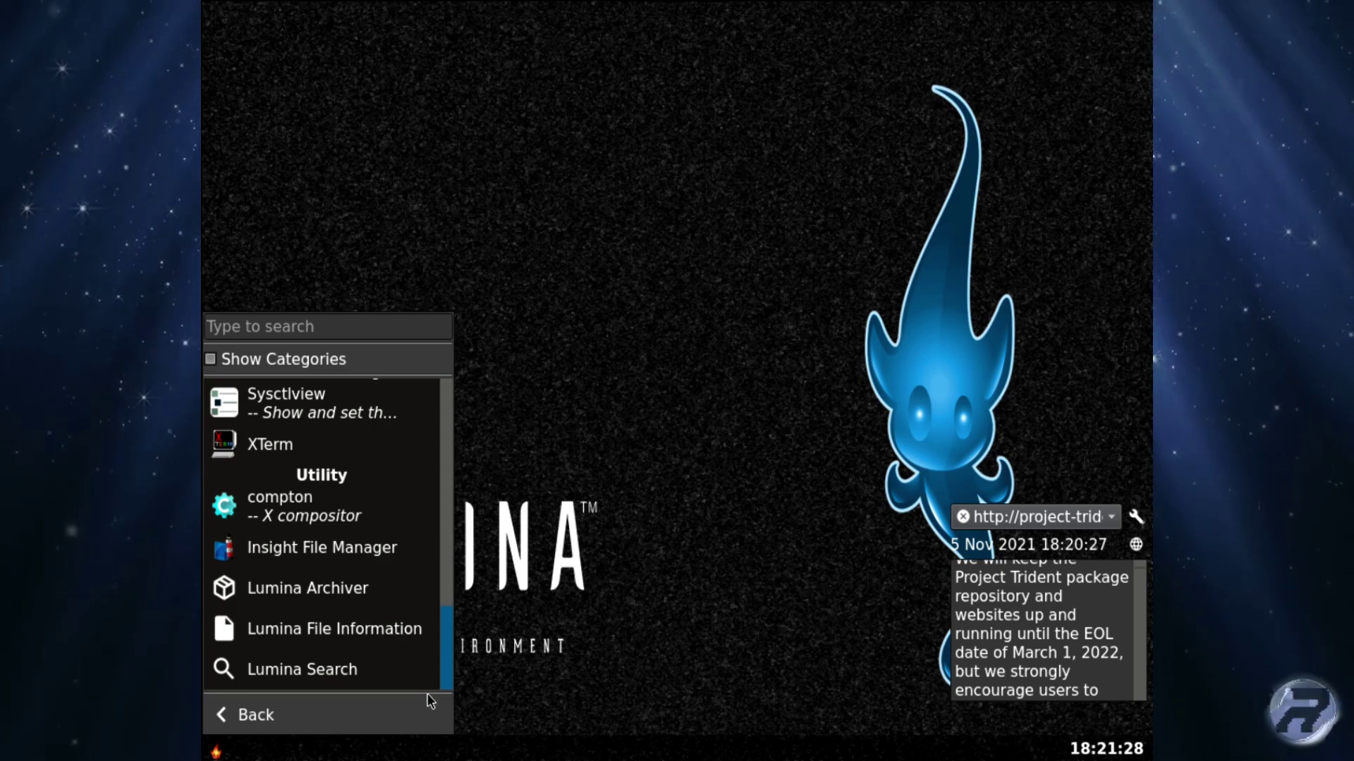
scroll(430, 679, "up", 5)
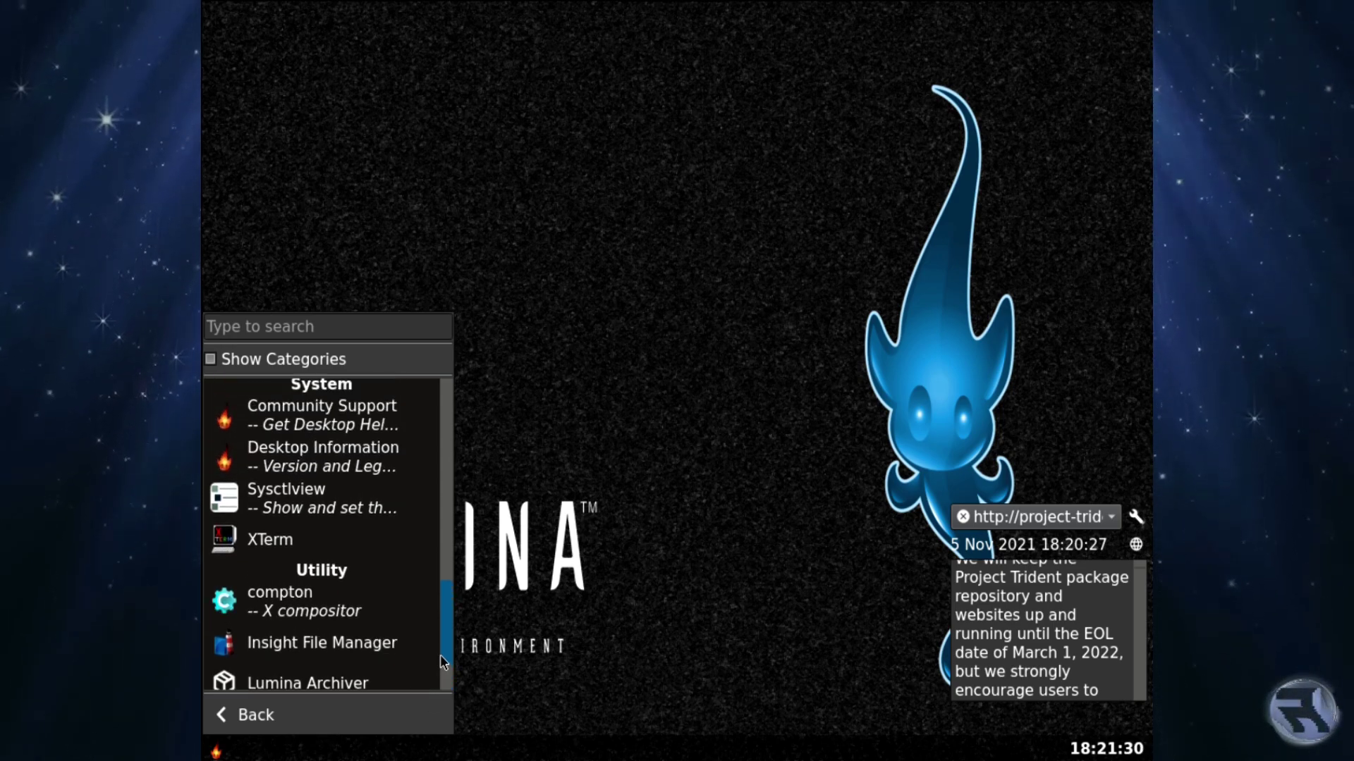
scroll(443, 649, "up", 3)
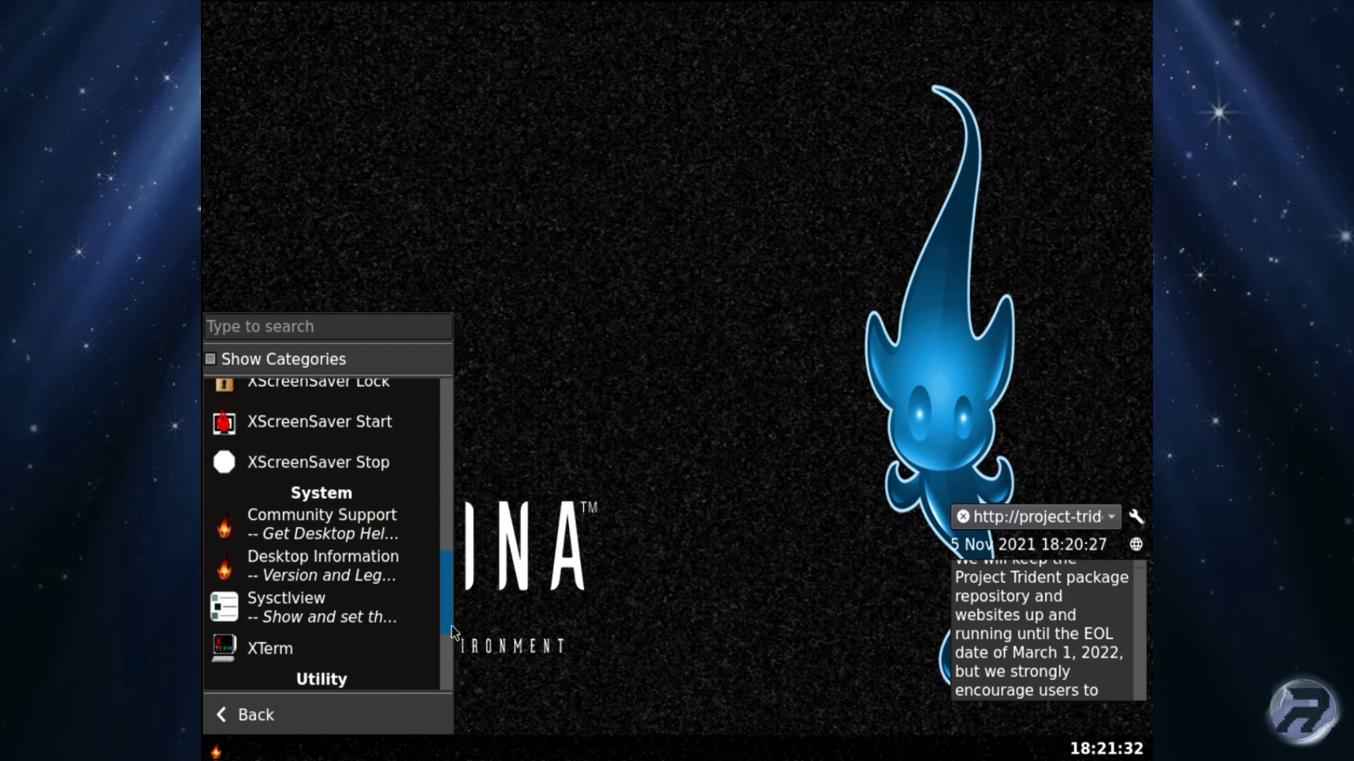
left_click_drag(458, 621, 490, 451)
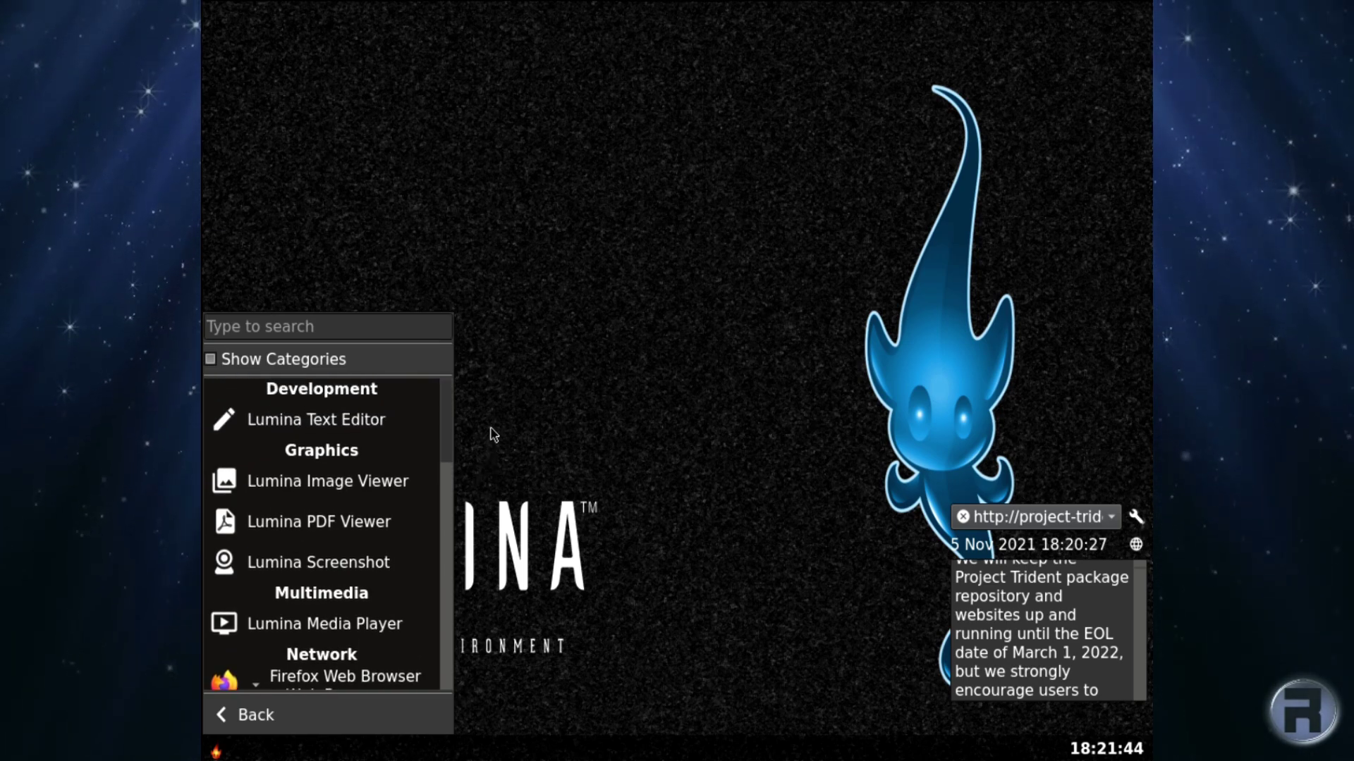
Launch Lumina Text Editor, Image Viewer and PDF Viewer, spreading their windows apart.
left_click(341, 421)
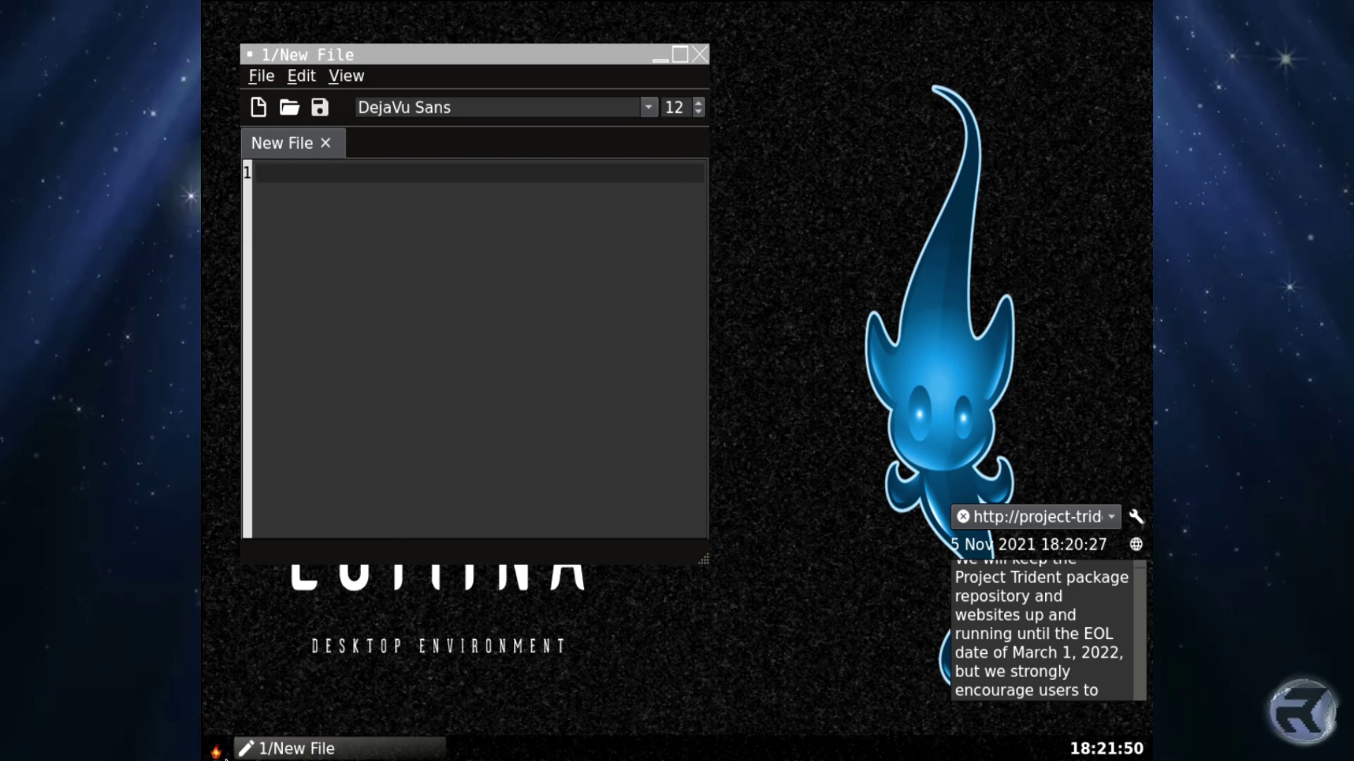
left_click(221, 746)
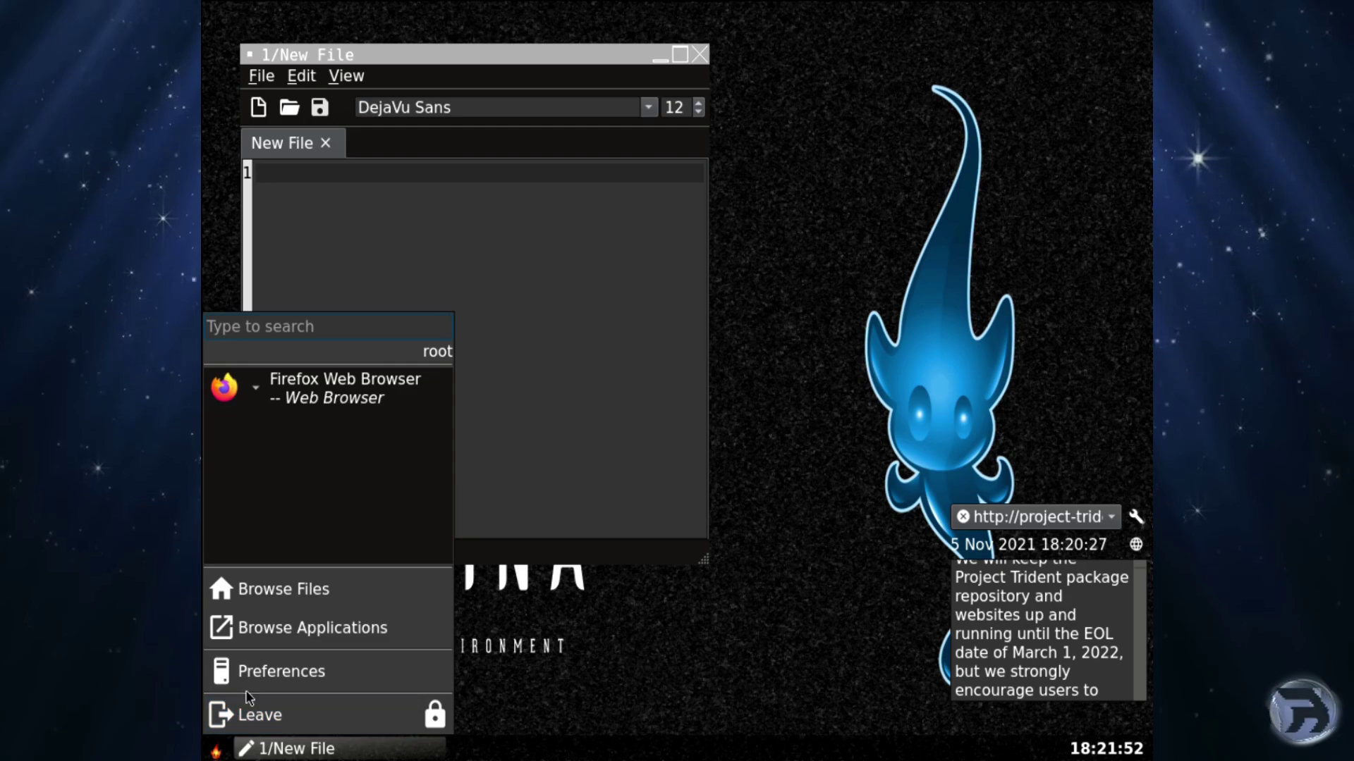
left_click(264, 625)
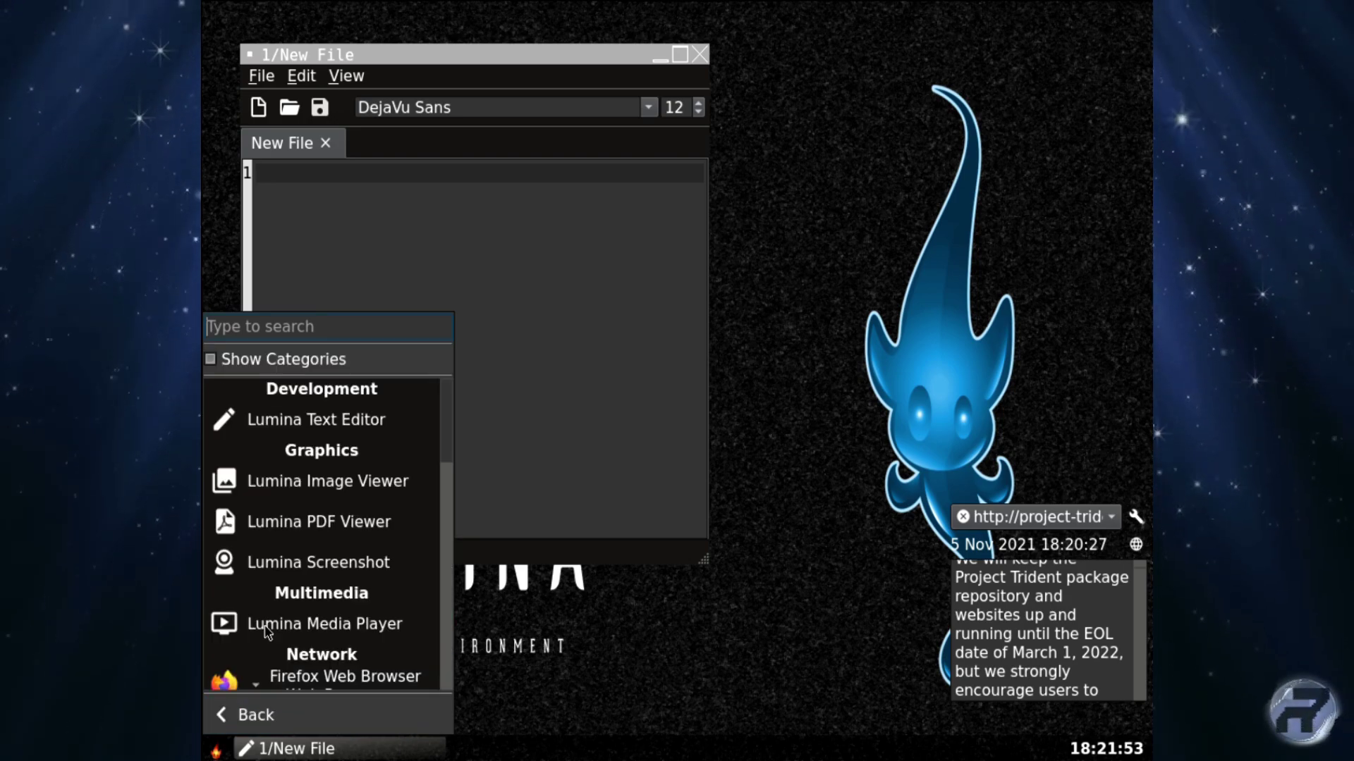
left_click(334, 479)
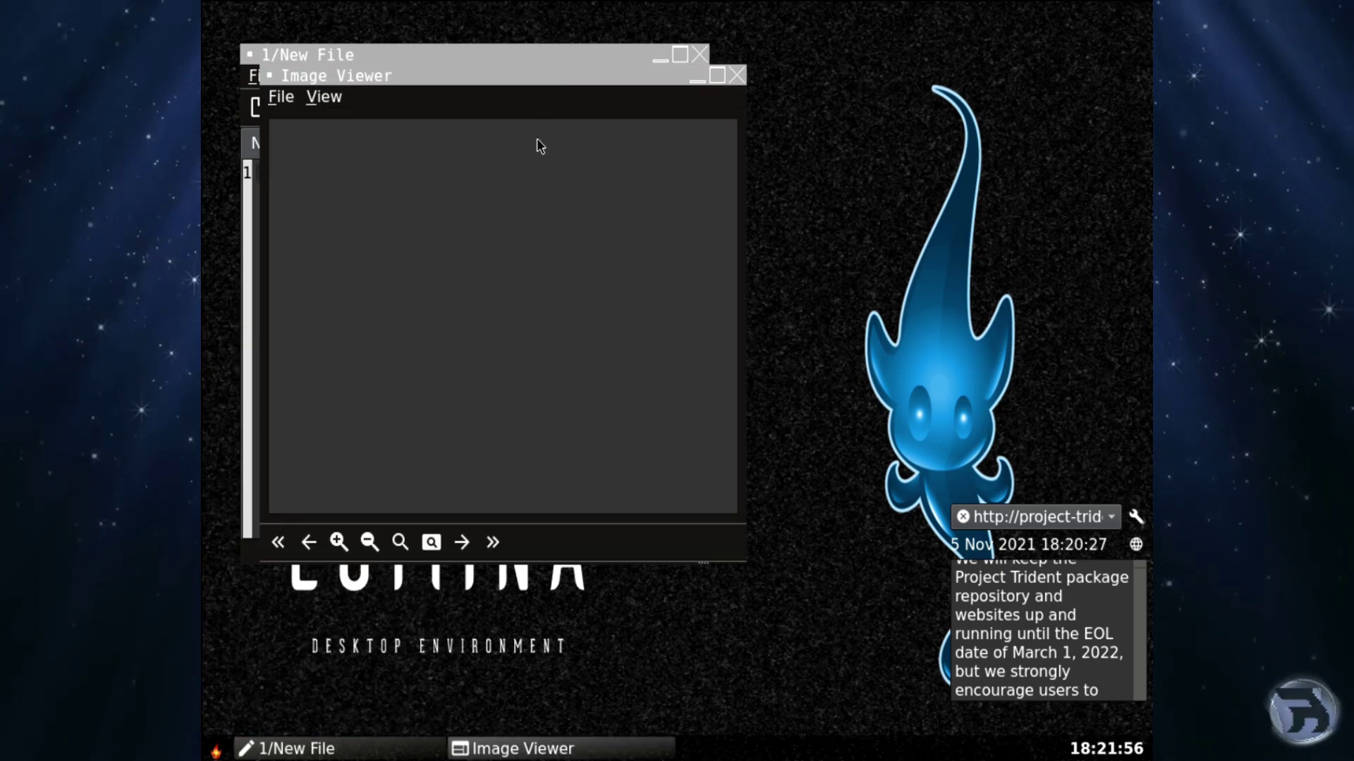
left_click_drag(558, 76, 593, 124)
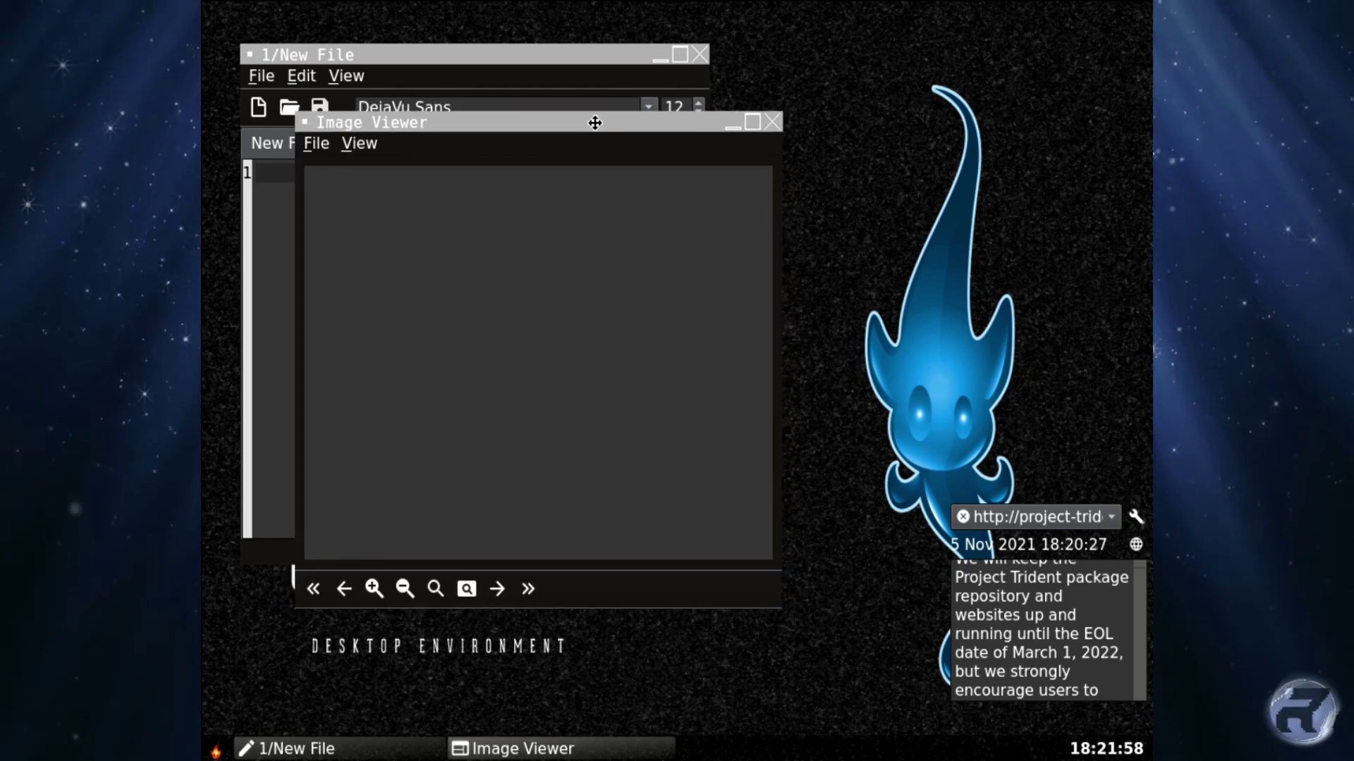
left_click(215, 750)
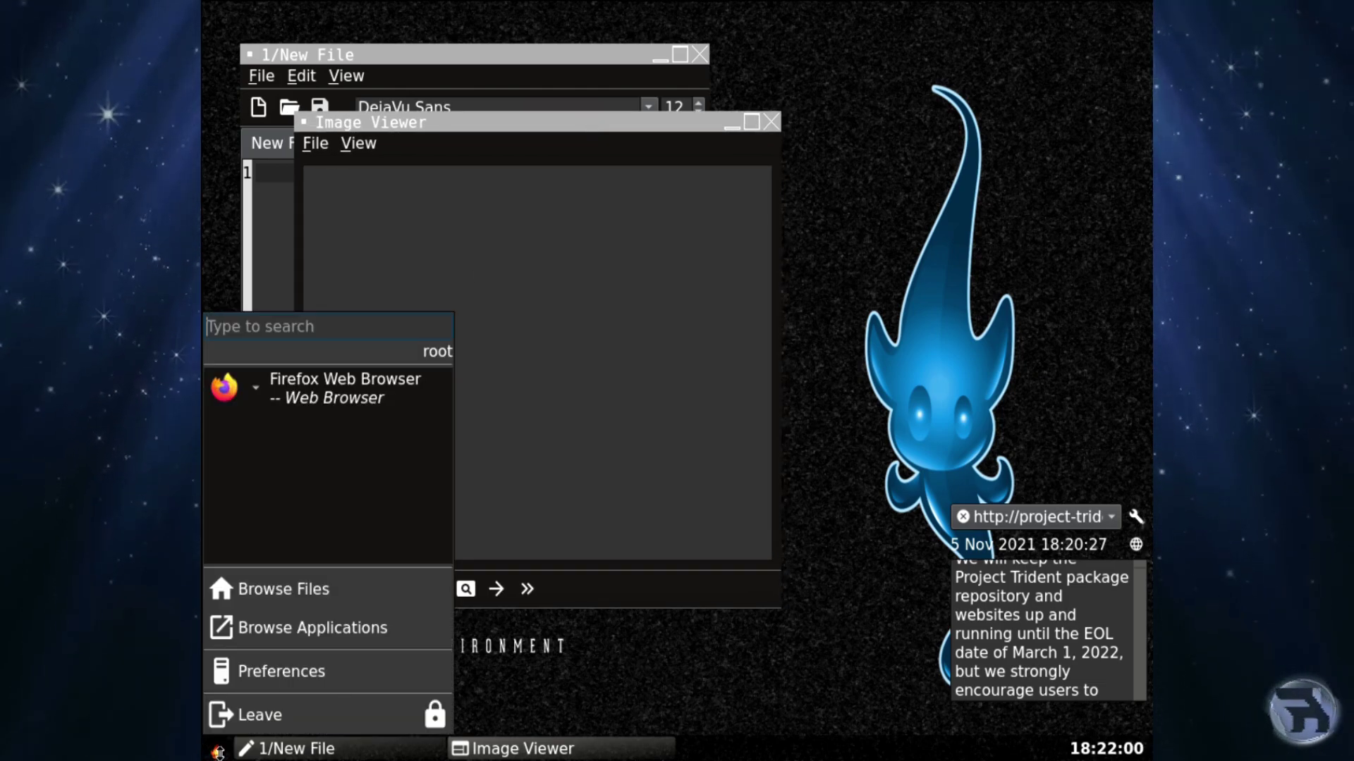
left_click(286, 631)
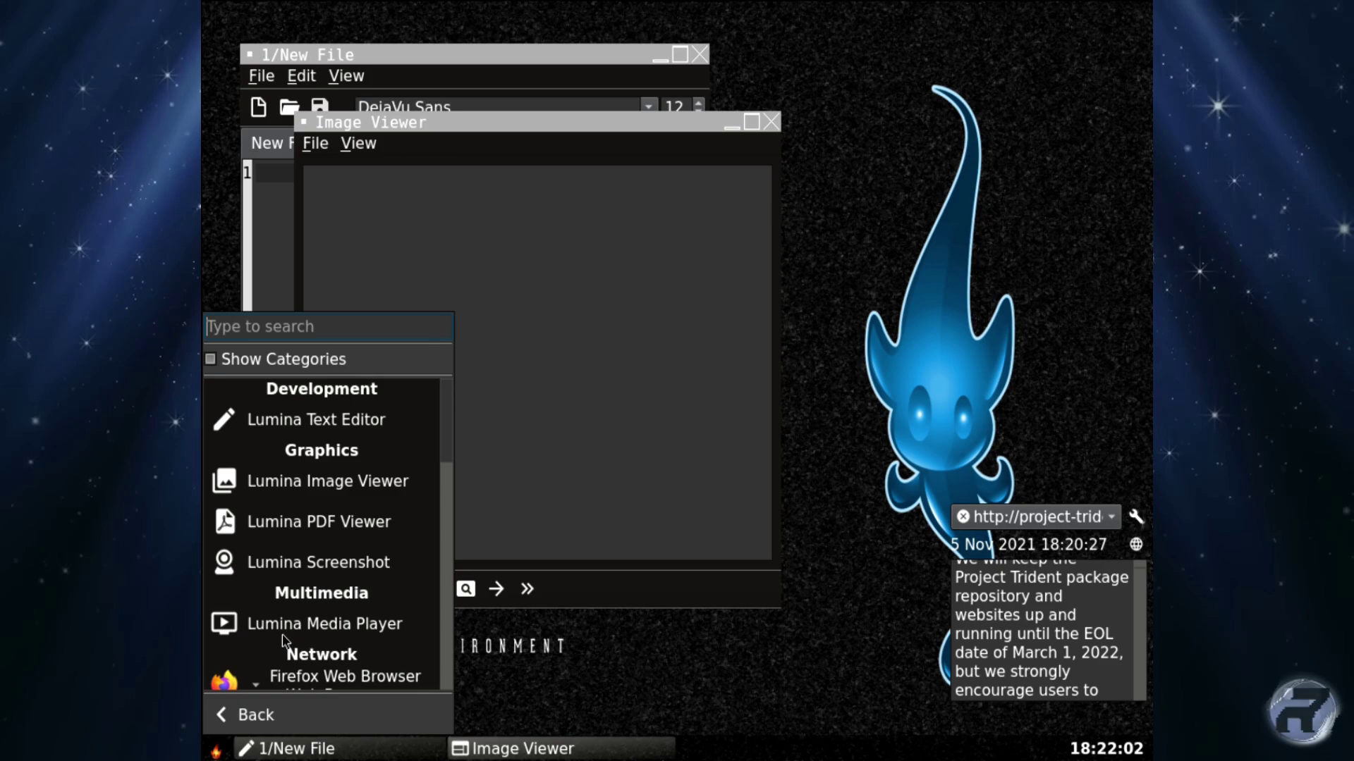
left_click(326, 535)
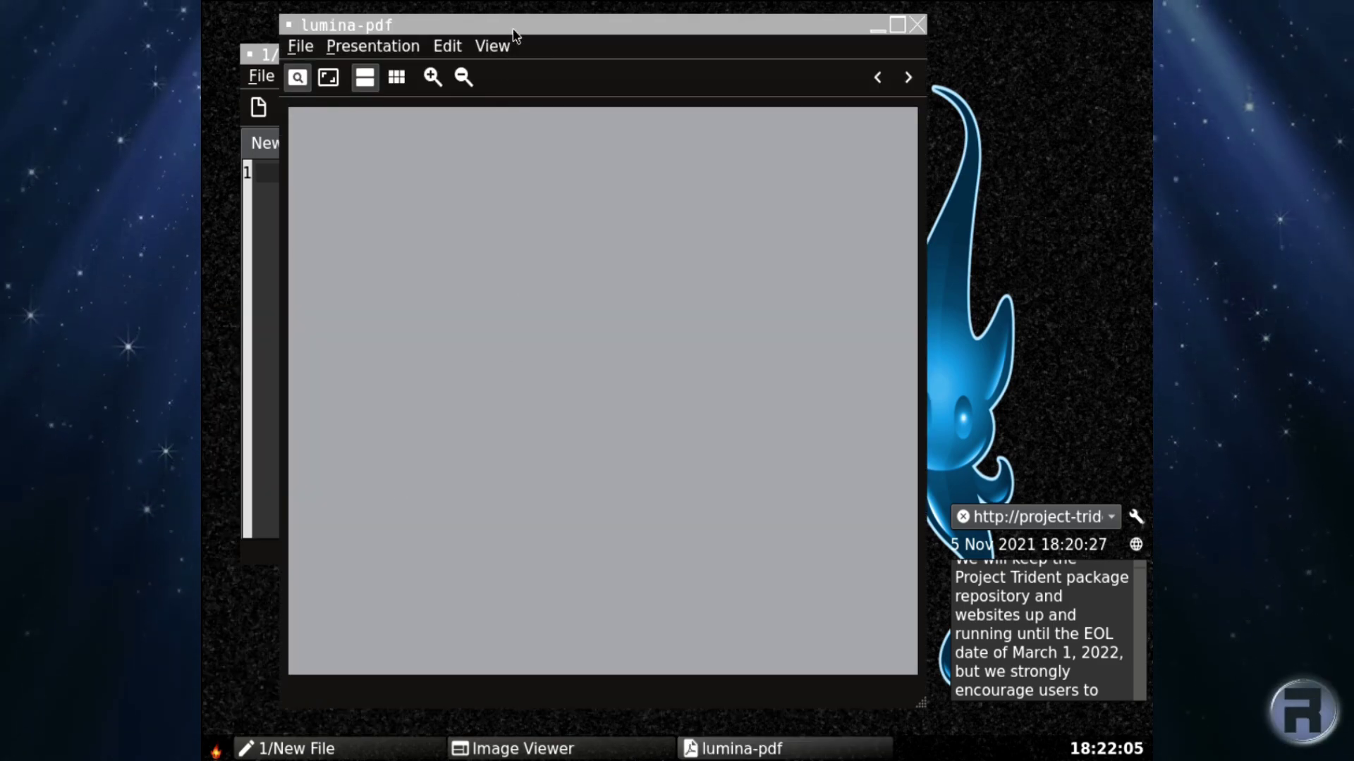
left_click_drag(513, 34, 579, 34)
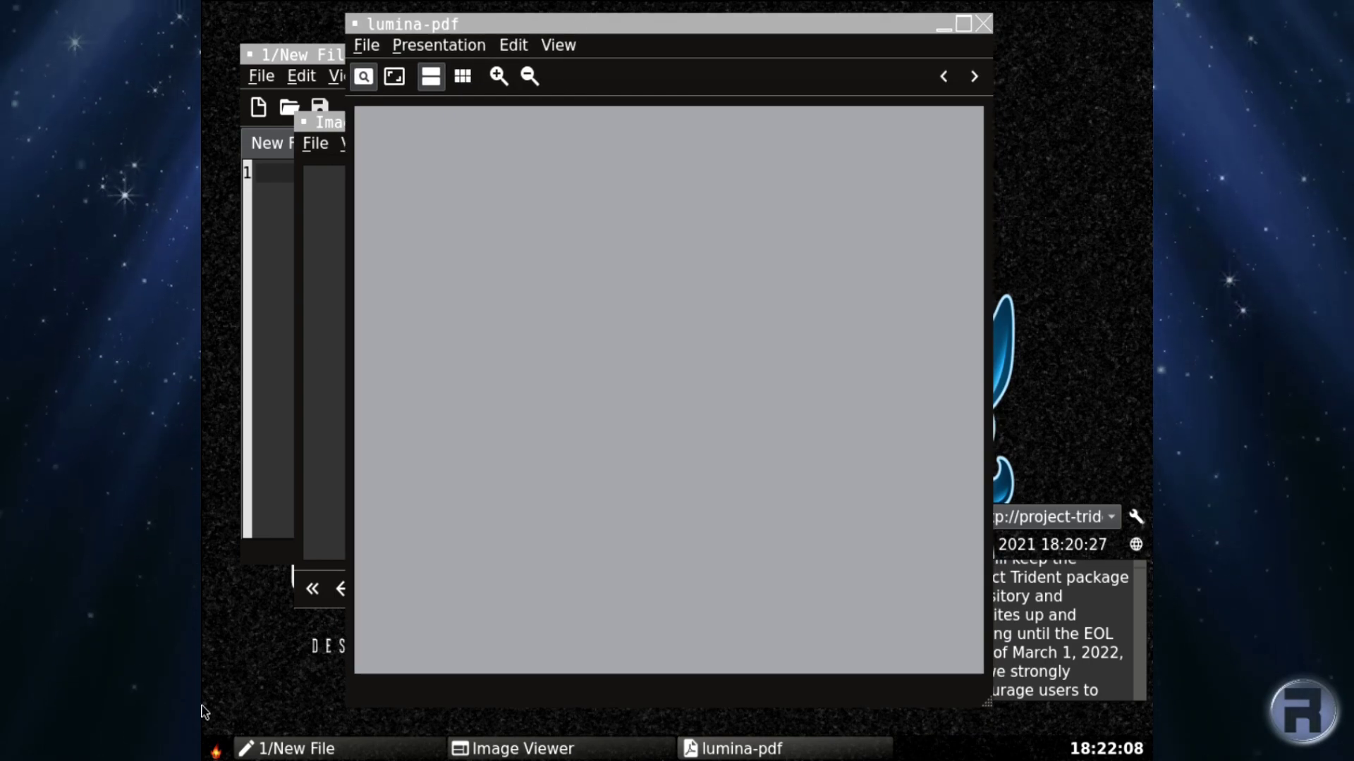
Launch Lumina Screenshot and Media Player, repositioning their windows on the desktop.
left_click(216, 750)
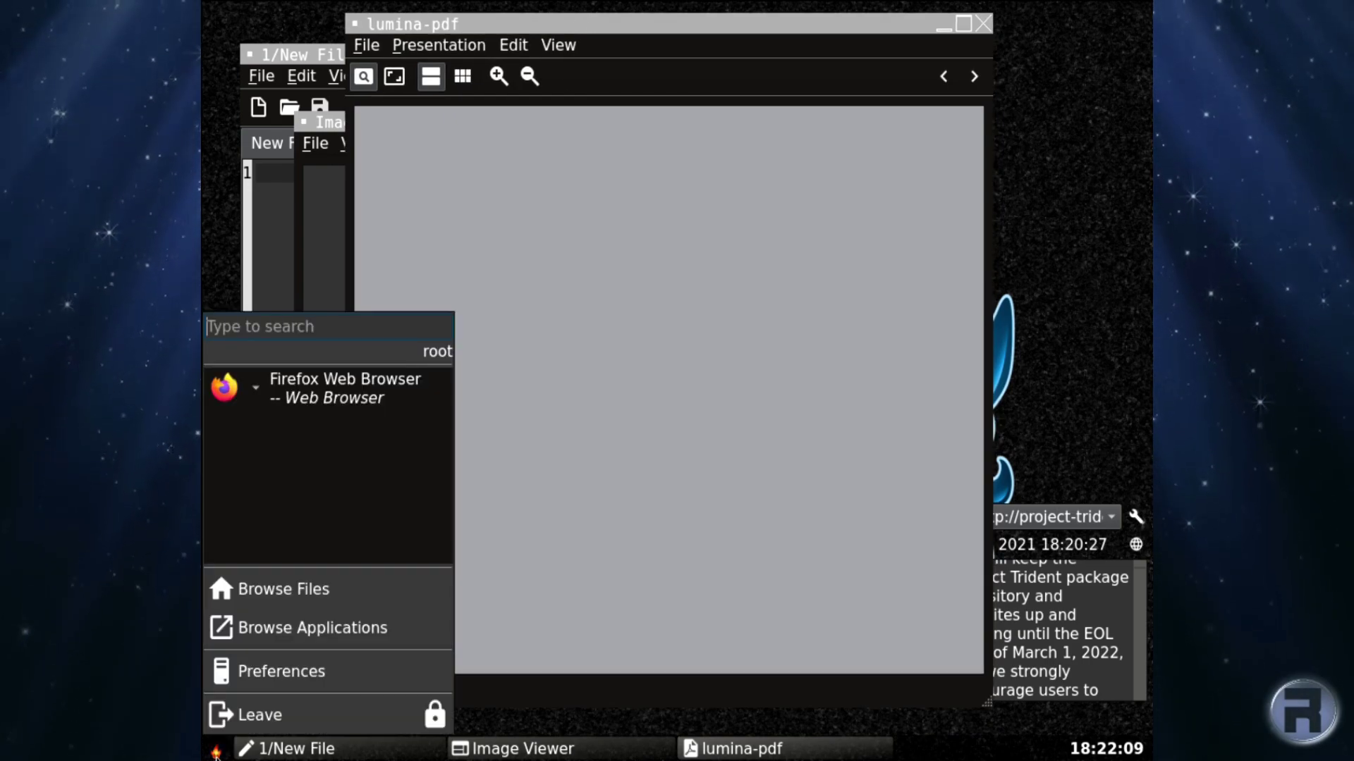
left_click(303, 637)
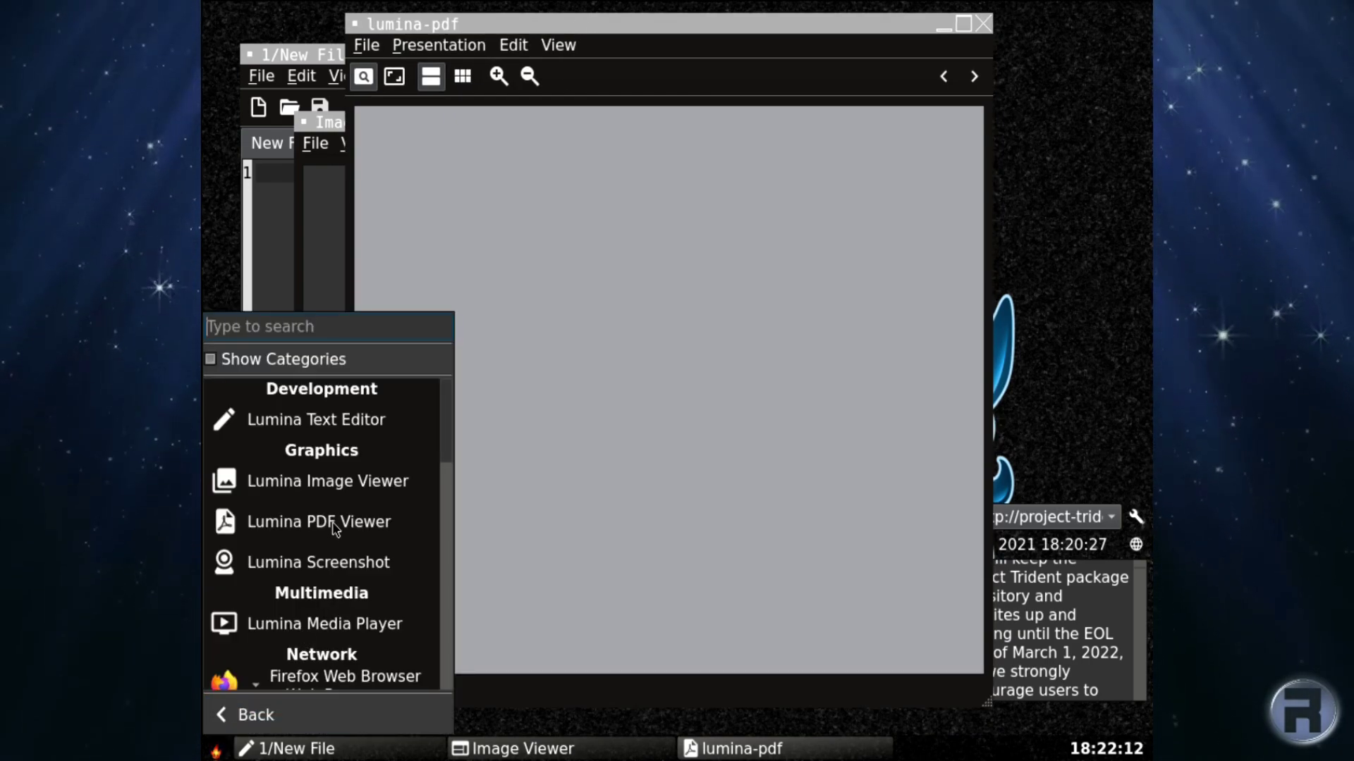
left_click(326, 576)
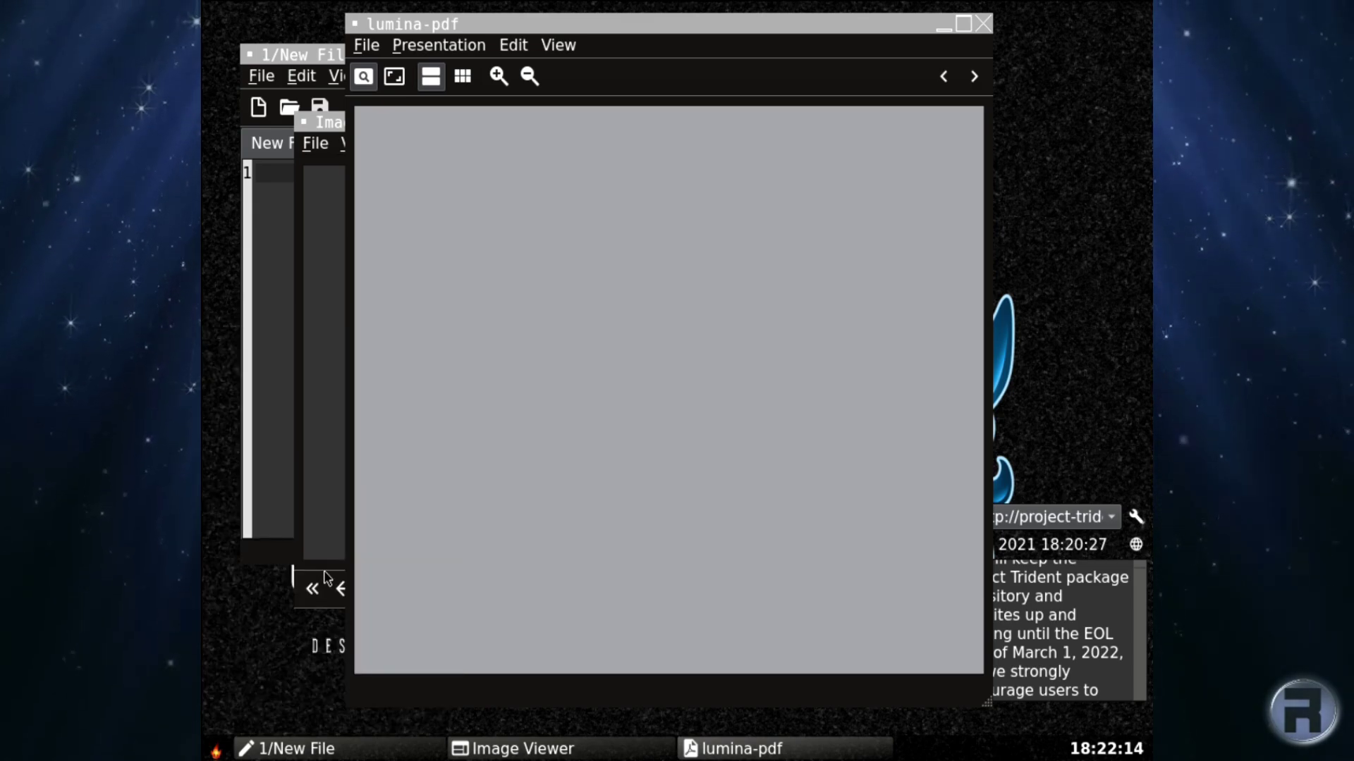
left_click_drag(542, 125, 667, 215)
left_click(214, 749)
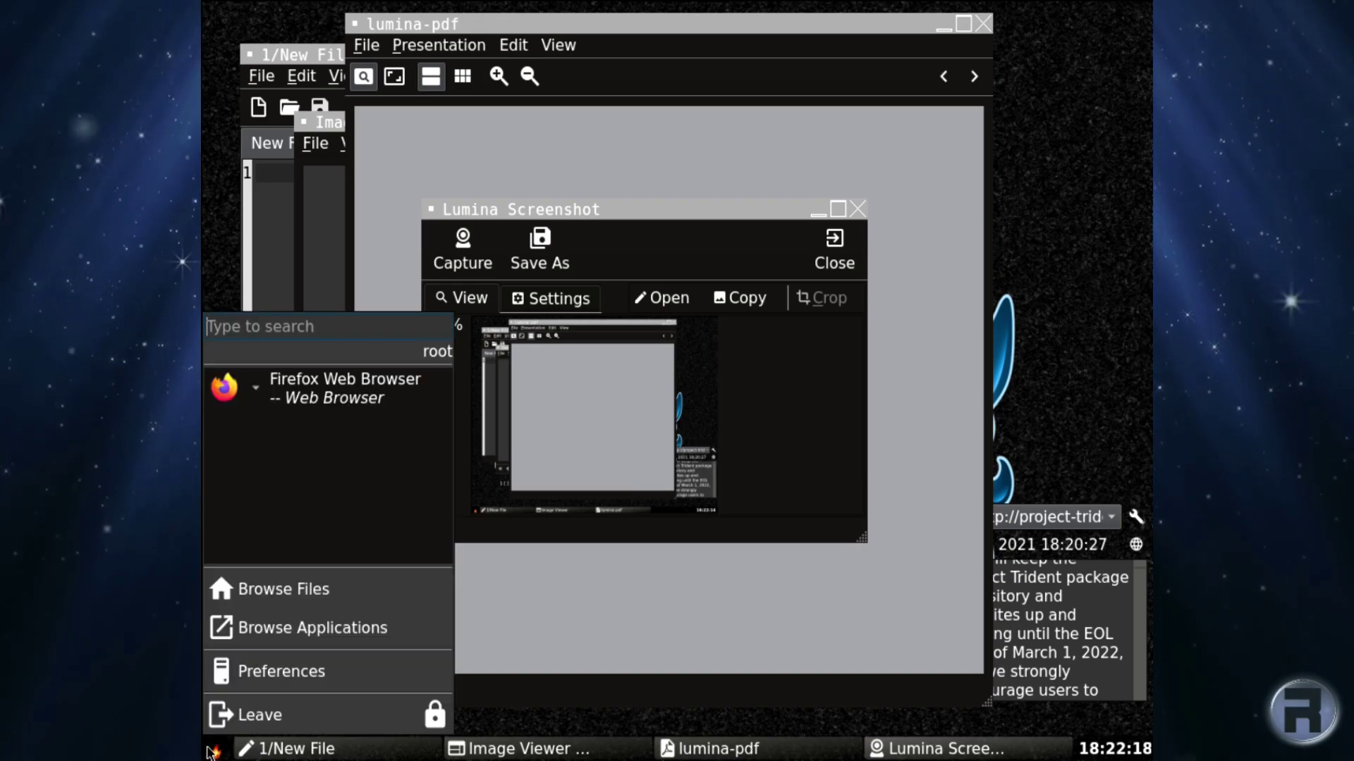
left_click(251, 635)
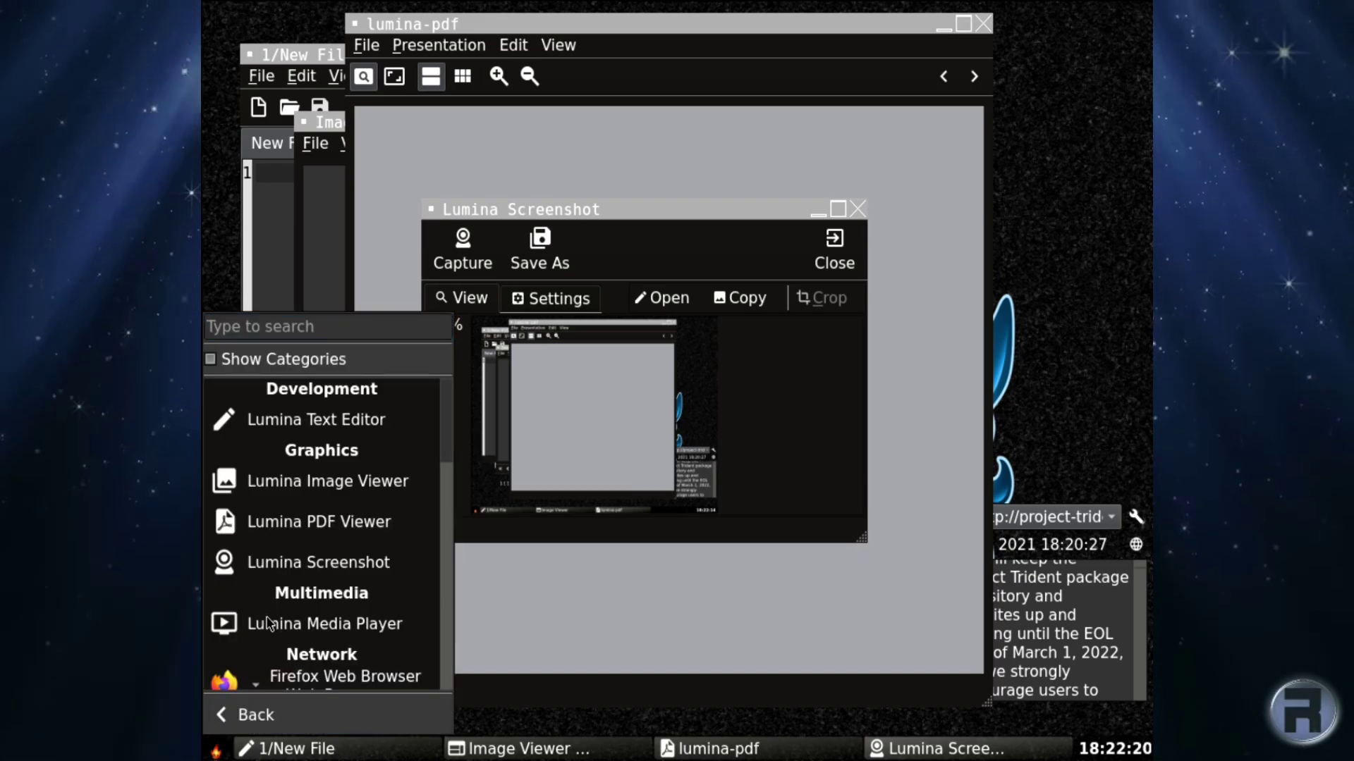
left_click(268, 623)
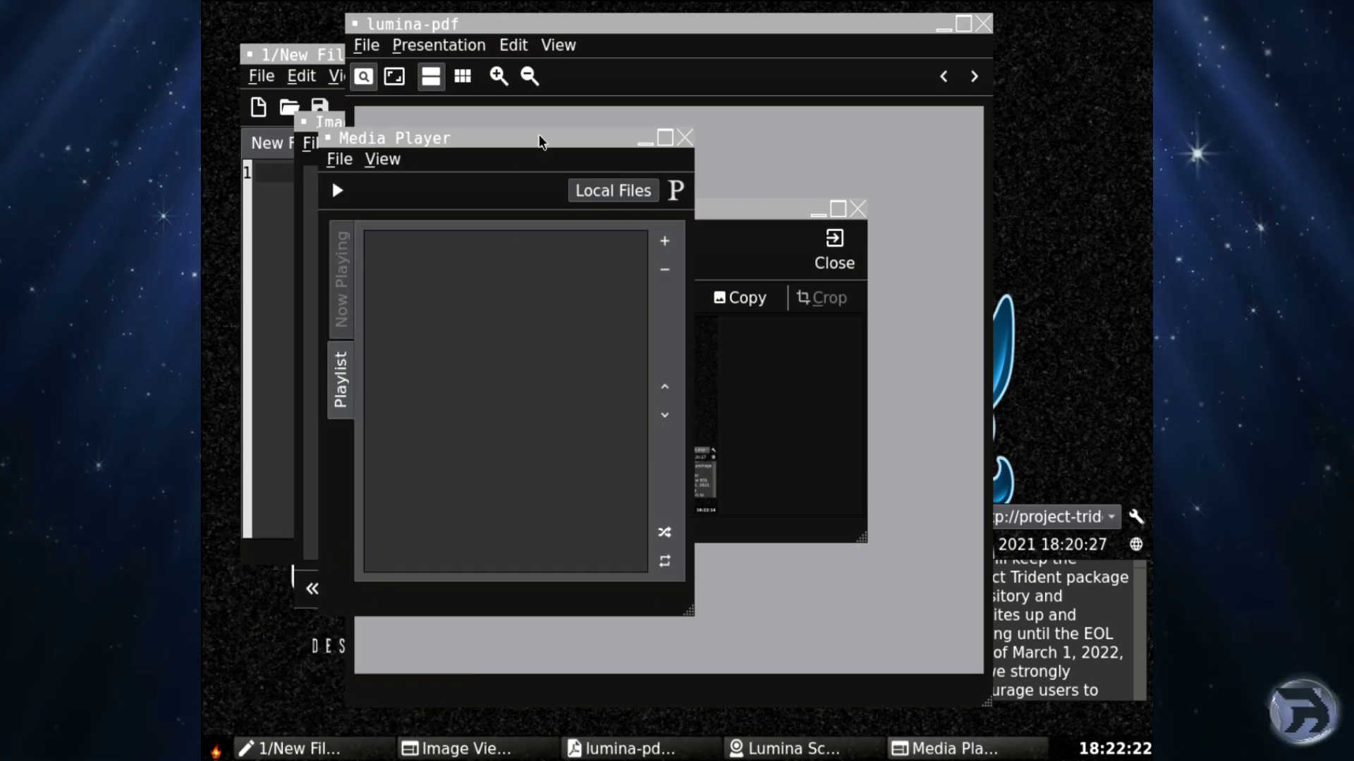
left_click_drag(539, 135, 801, 207)
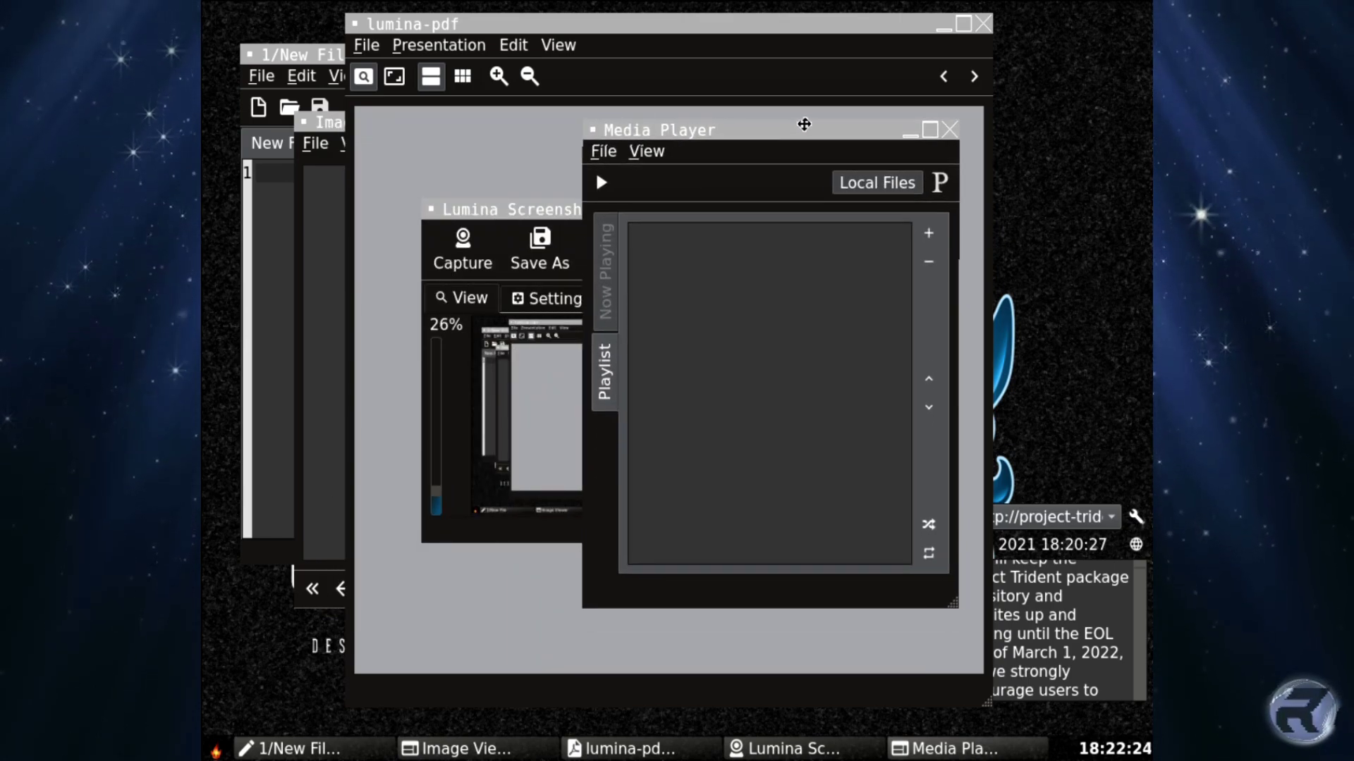
left_click_drag(804, 124, 674, 99)
Close Media Player, Screenshot (discarding the capture), PDF Viewer, Image Viewer and Text Editor.
left_click(821, 106)
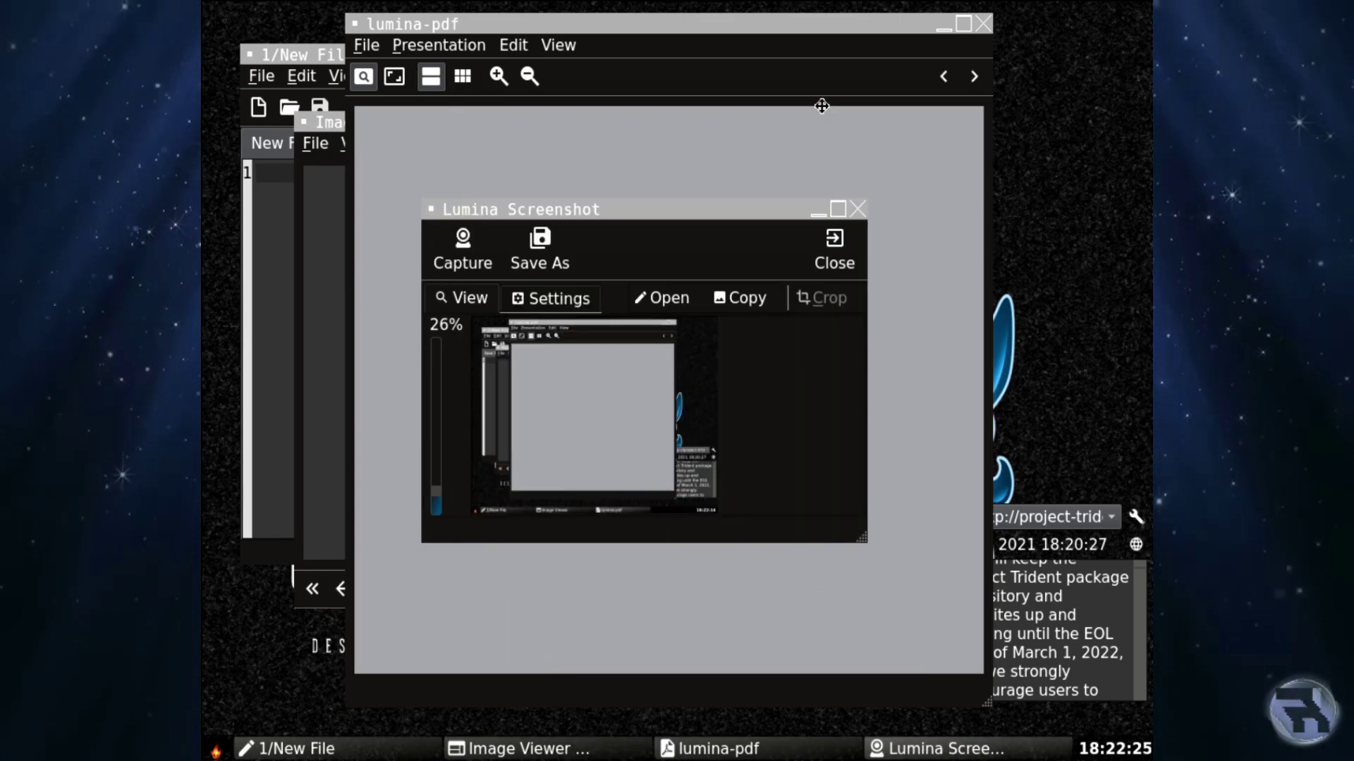
left_click(858, 209)
left_click(721, 368)
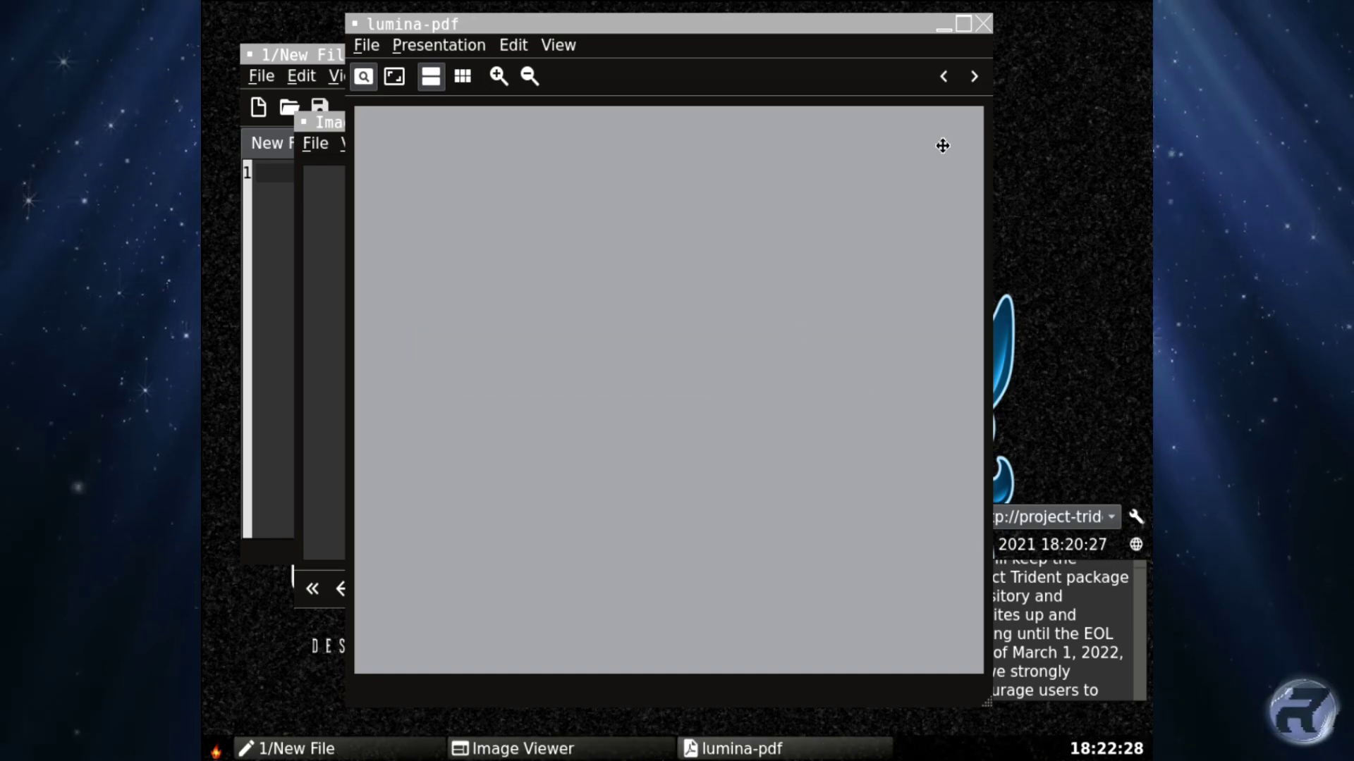
left_click(983, 23)
left_click(773, 124)
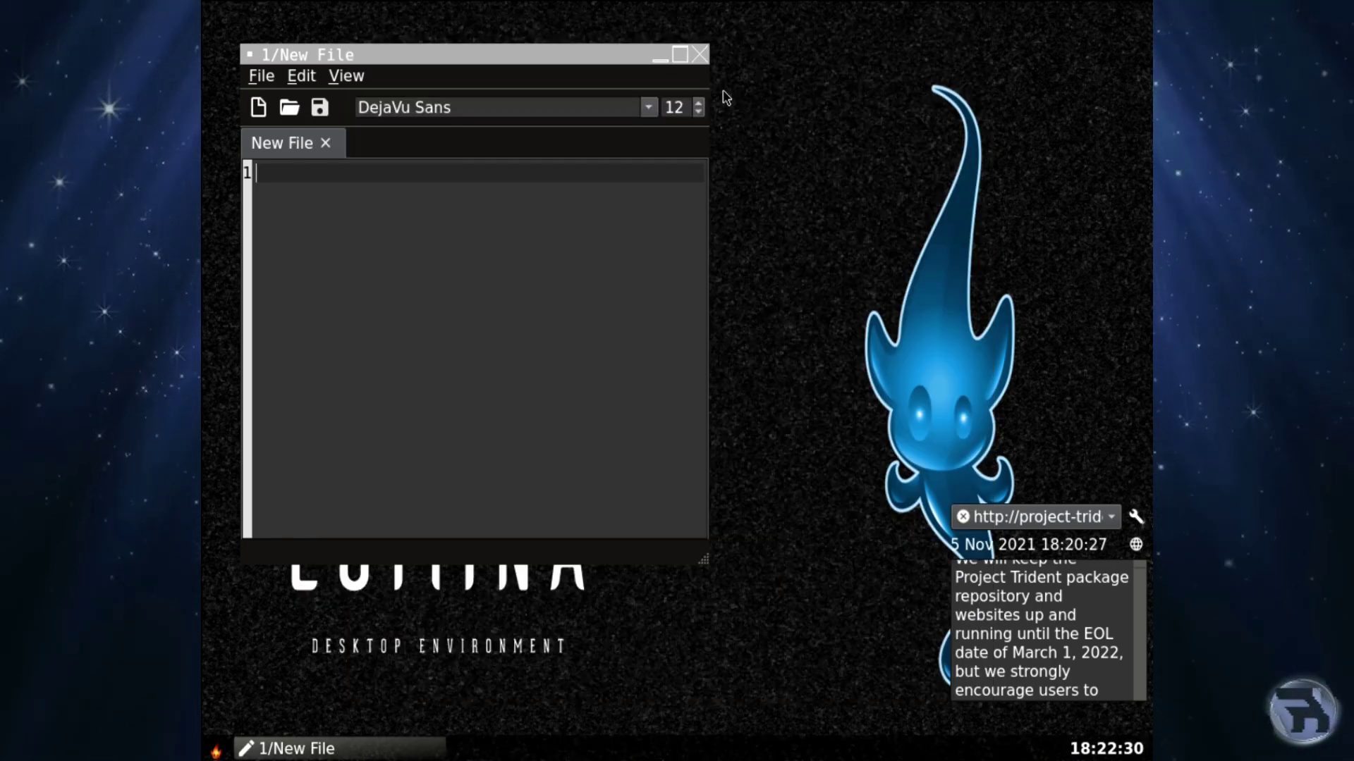
left_click(700, 55)
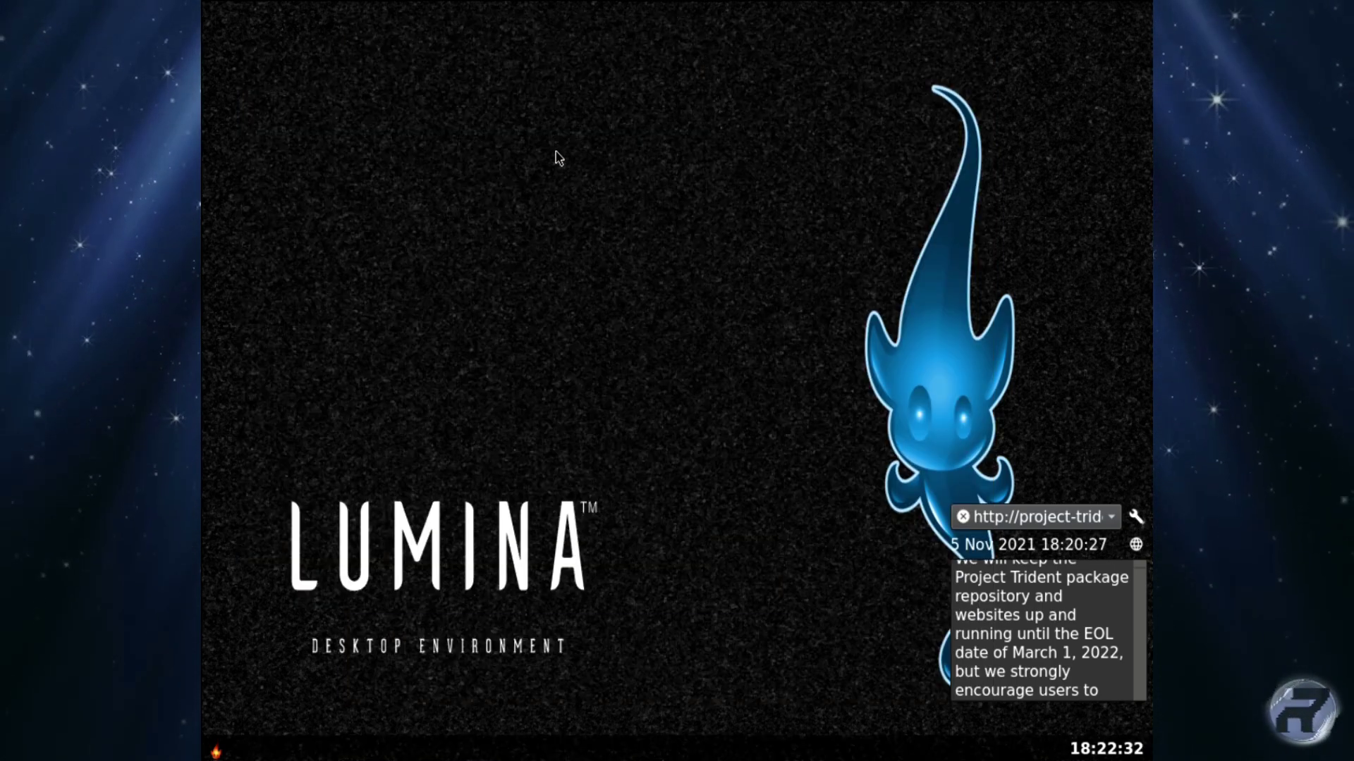
left_click(220, 753)
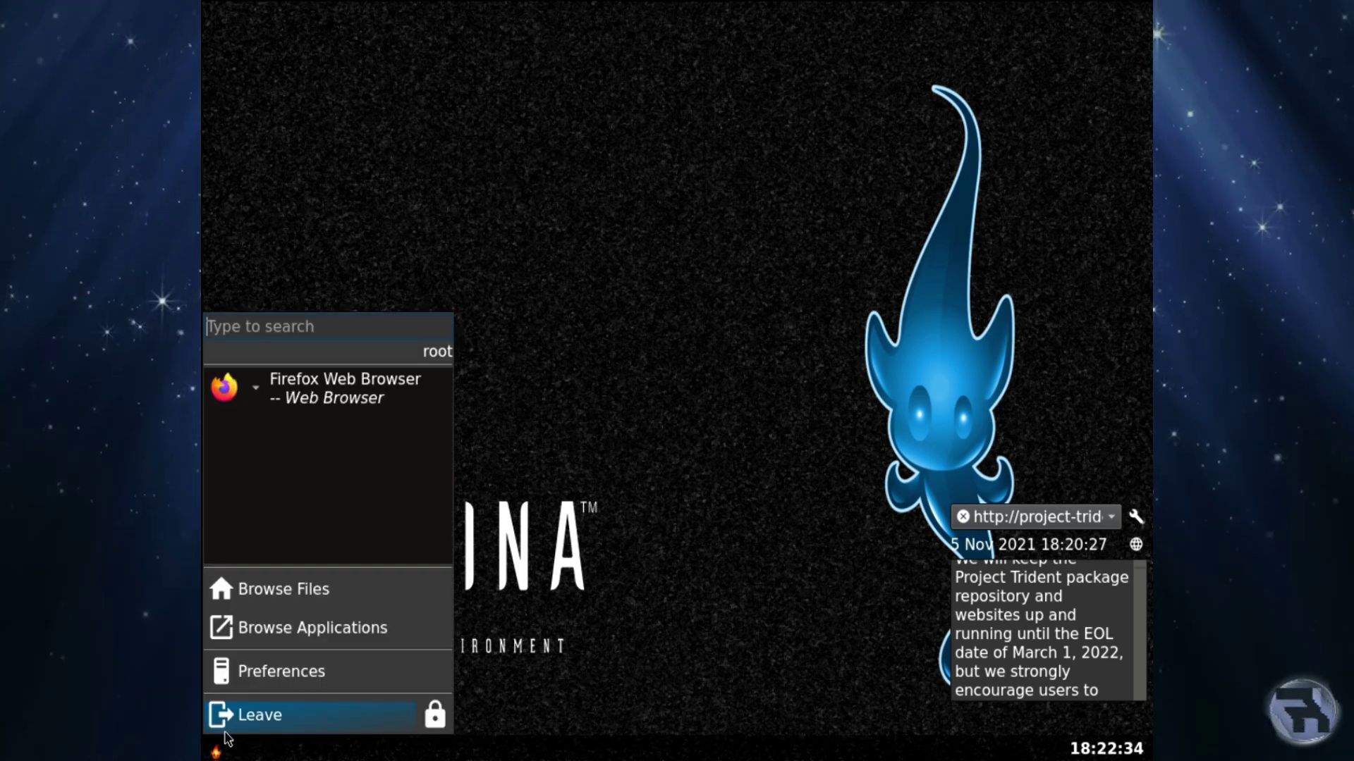
left_click(246, 587)
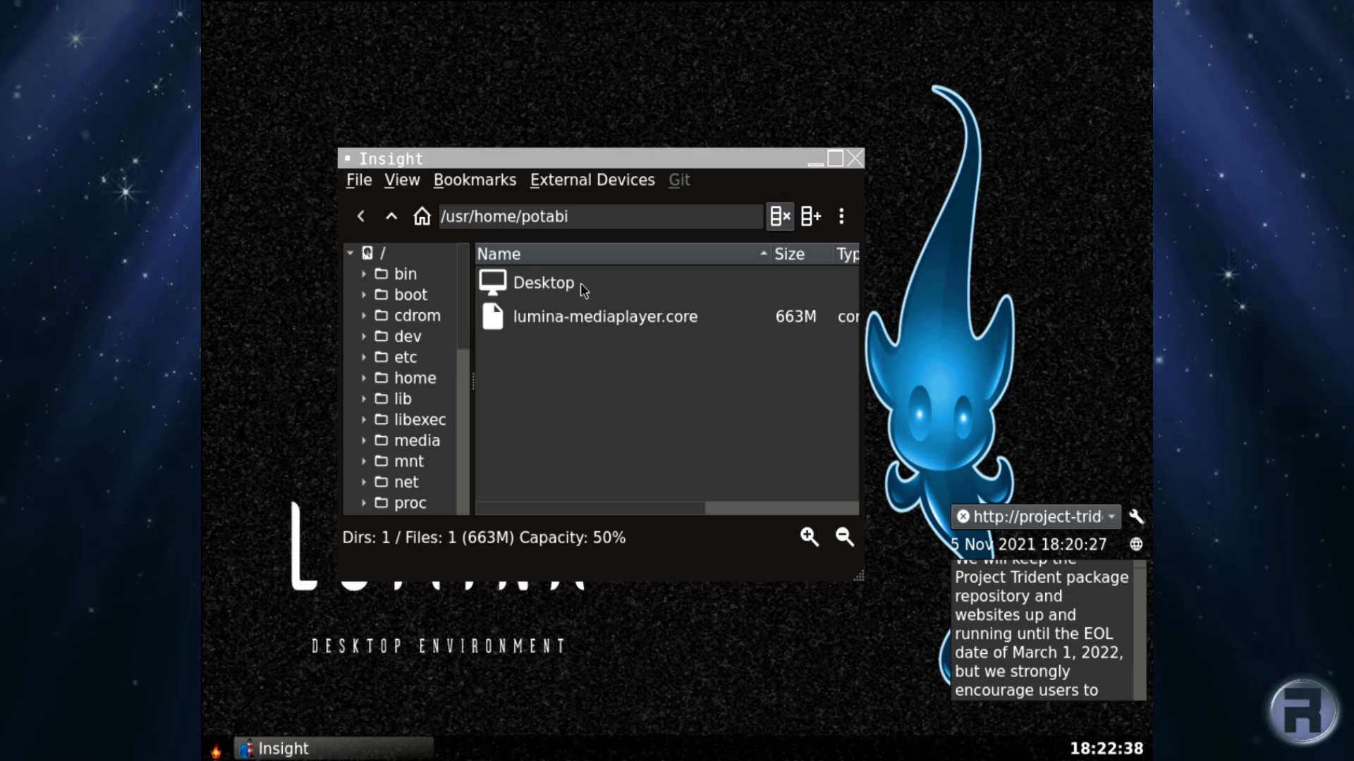
left_click(855, 157)
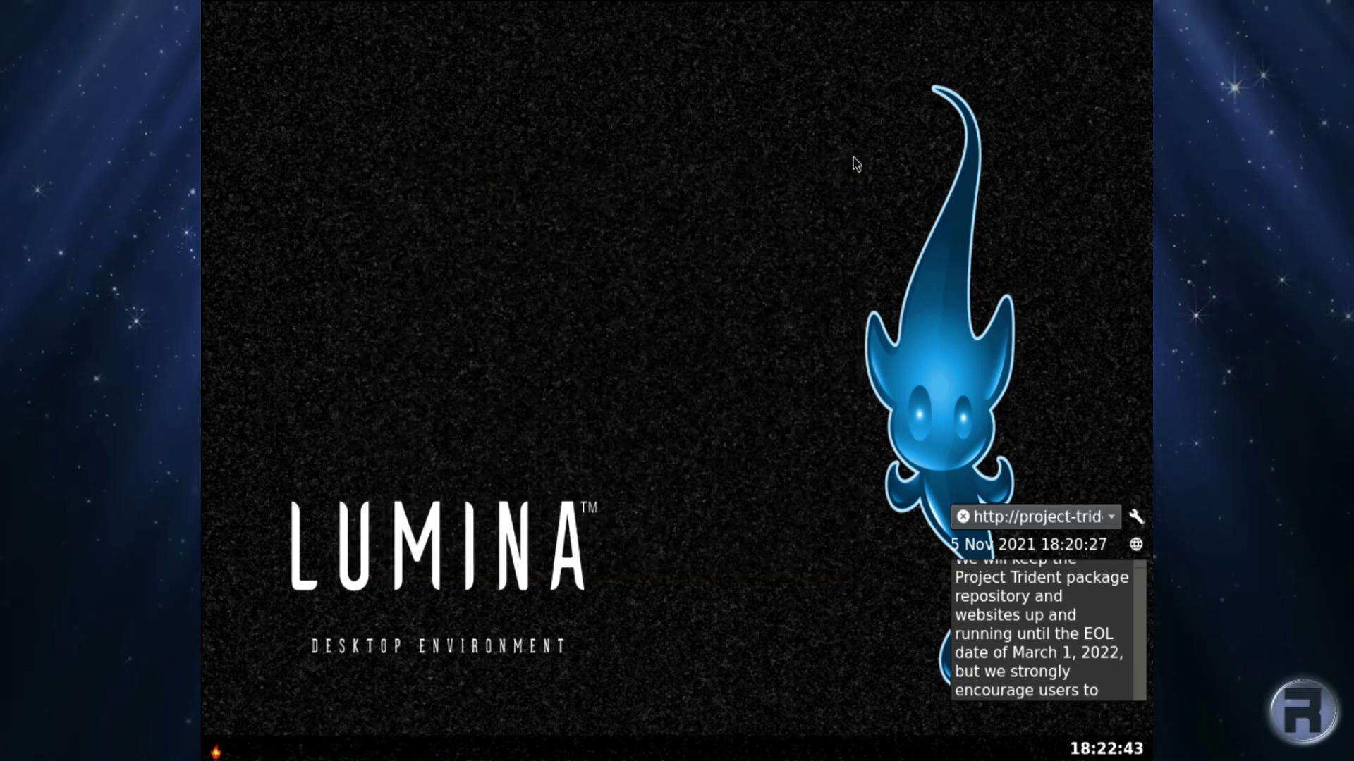
left_click(216, 751)
left_click(314, 266)
right_click(315, 262)
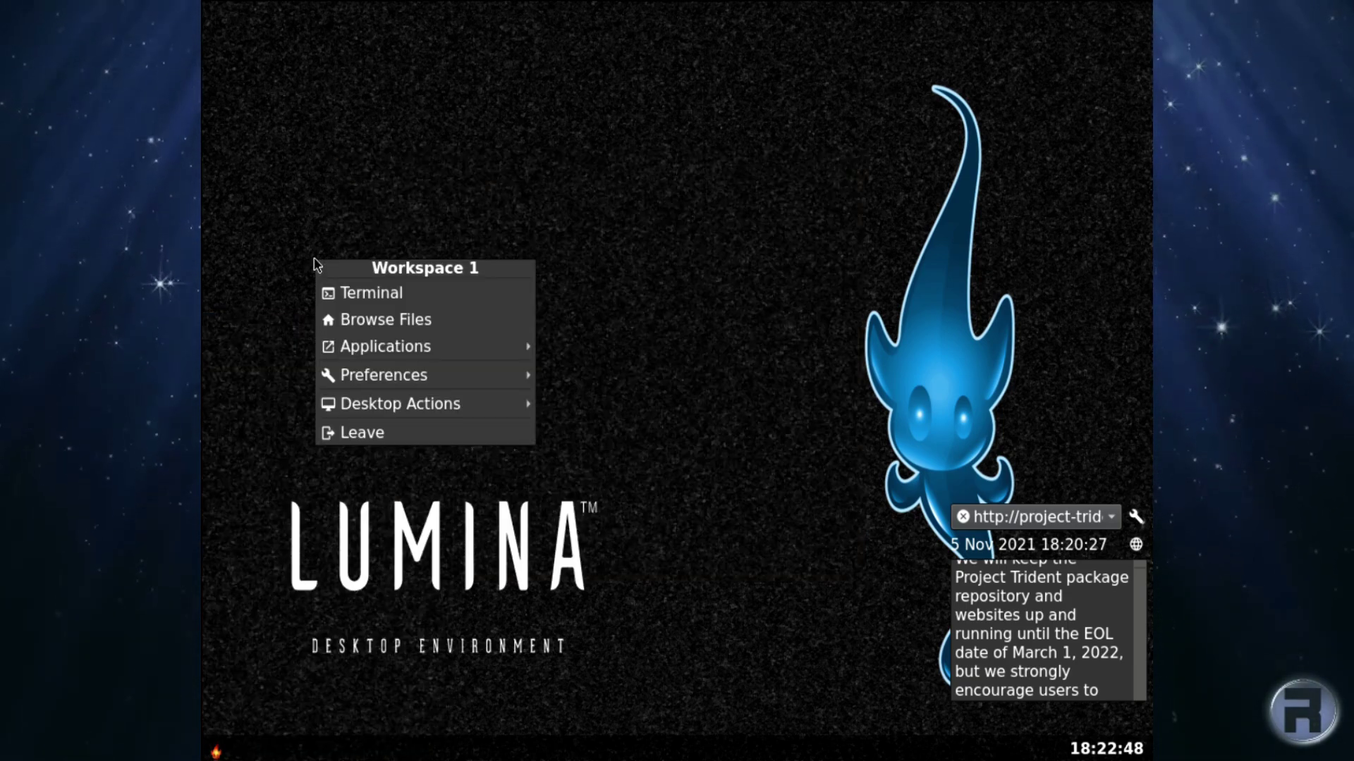
left_click(341, 295)
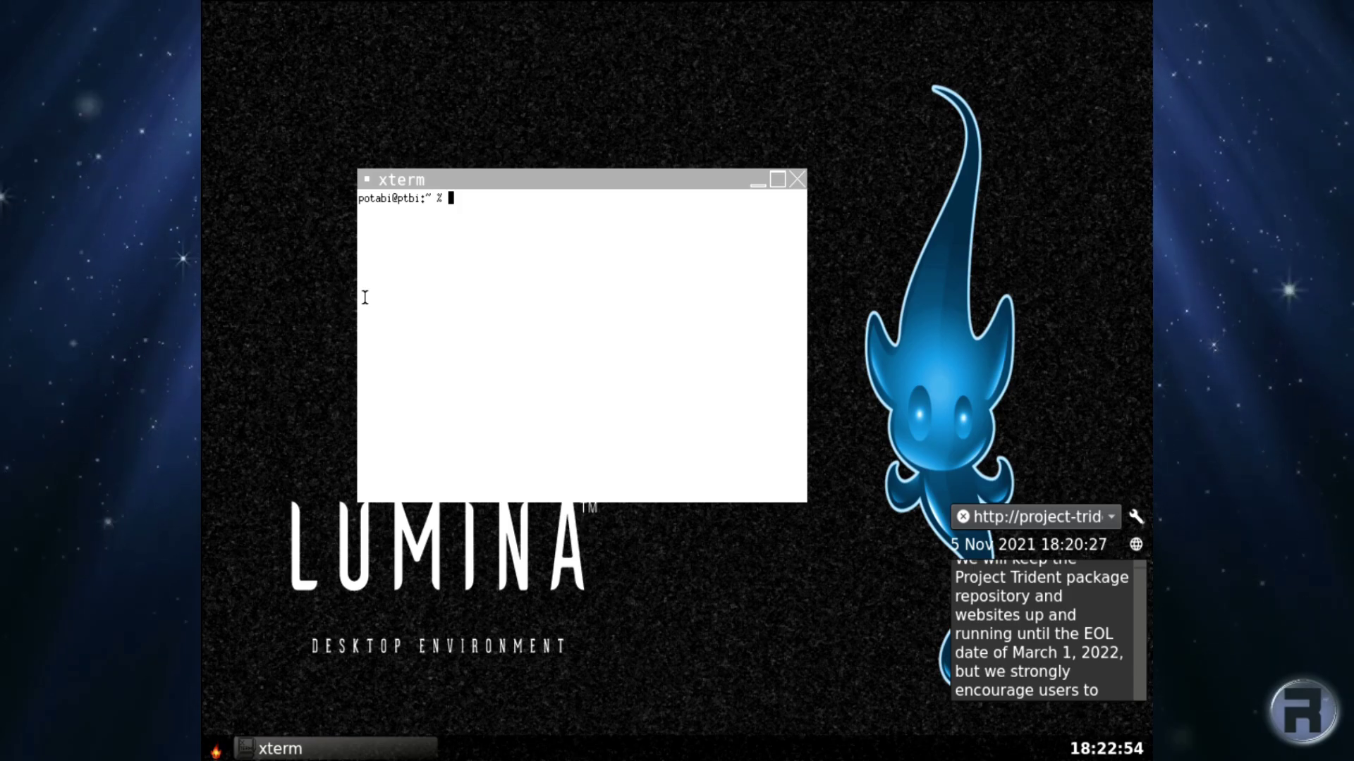
type("top")
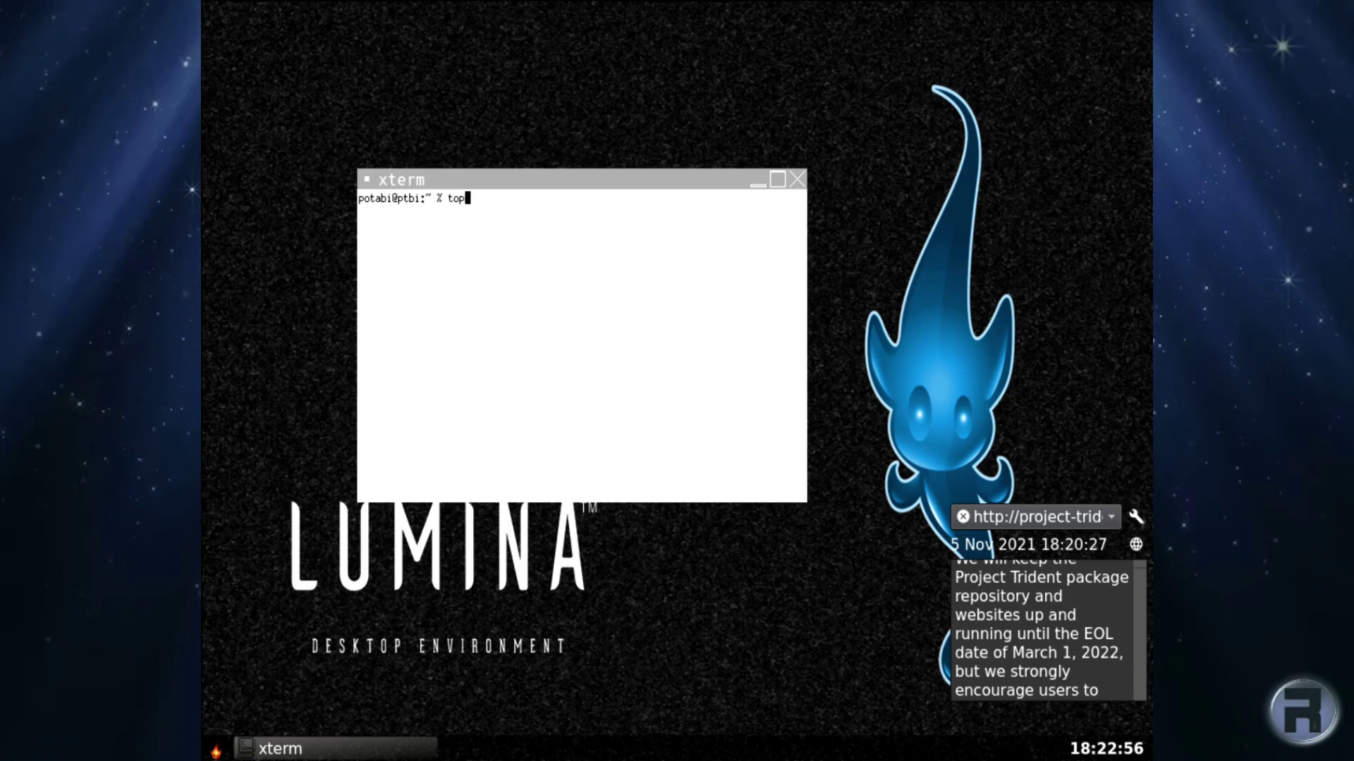
key("Return")
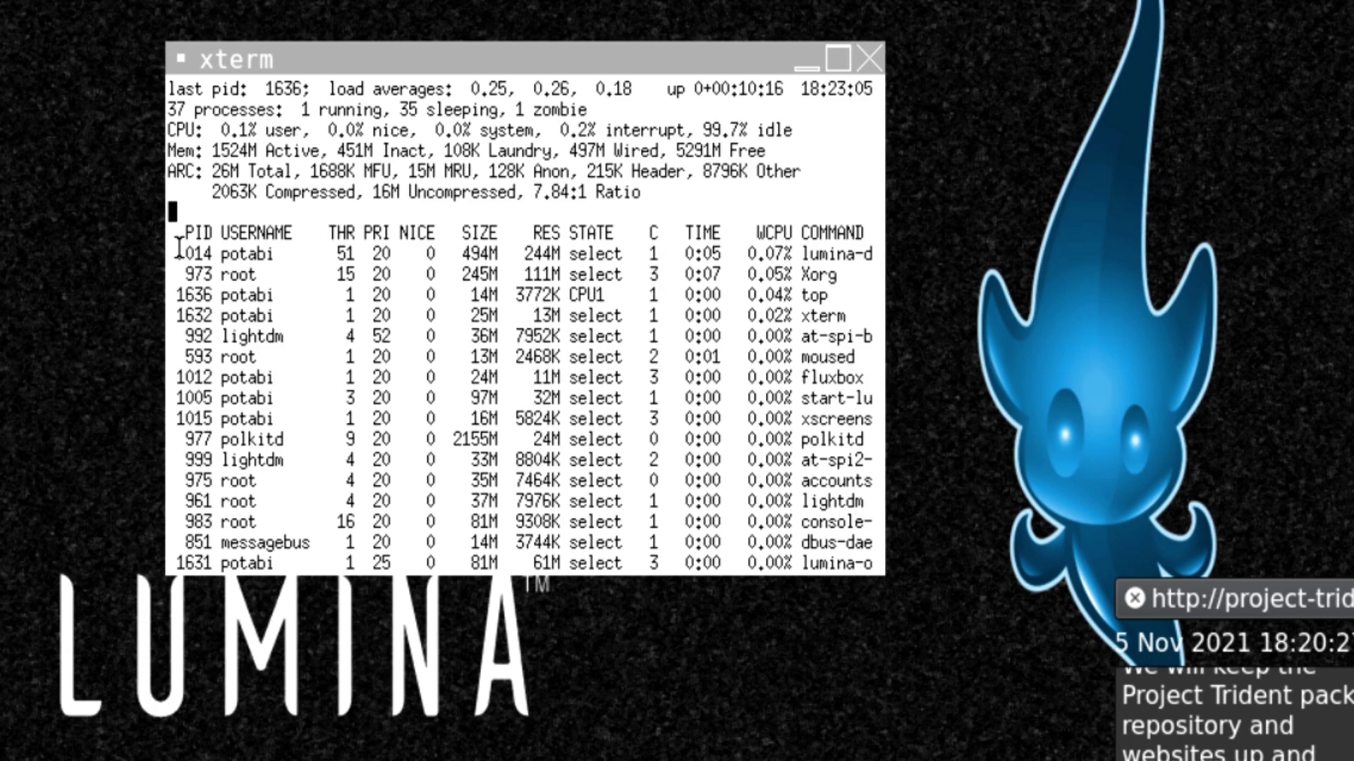
key("q")
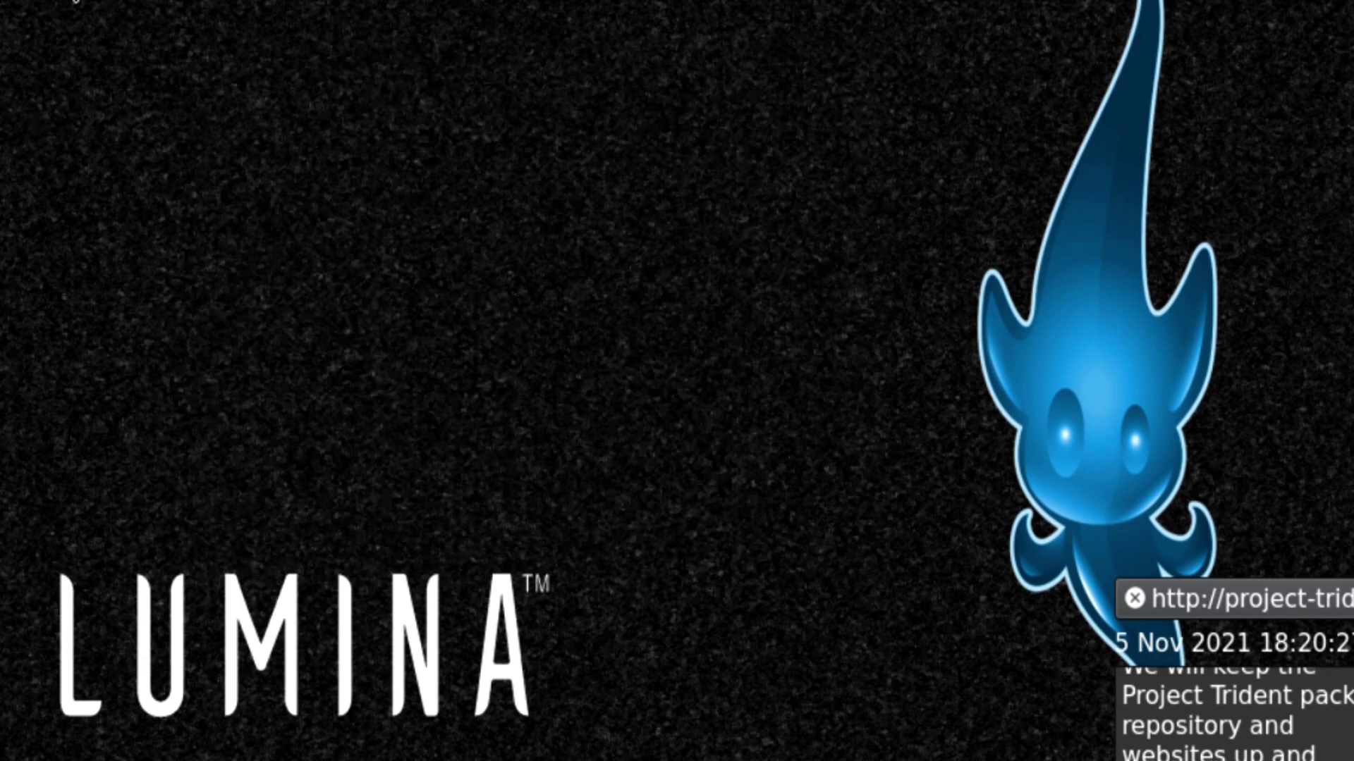
right_click(117, 1)
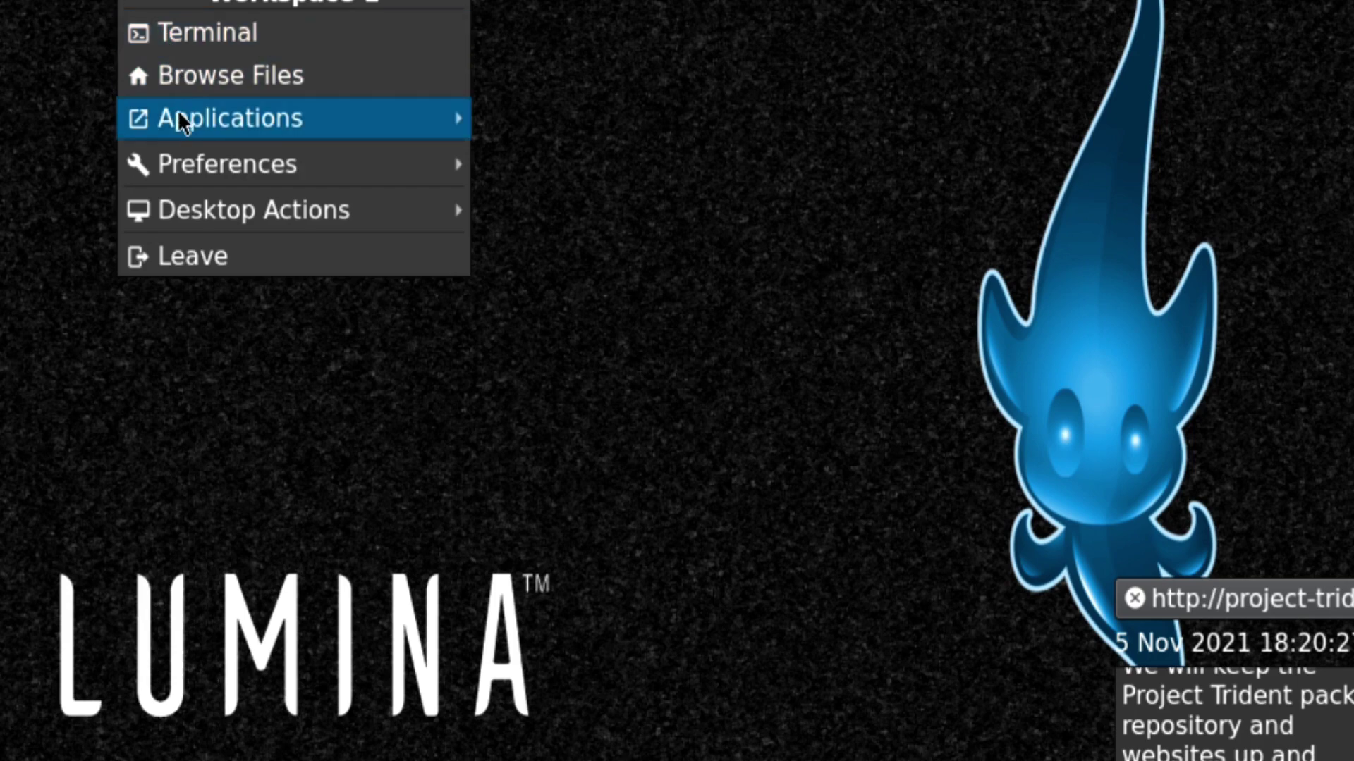
mouse_move(181, 125)
mouse_move(498, 134)
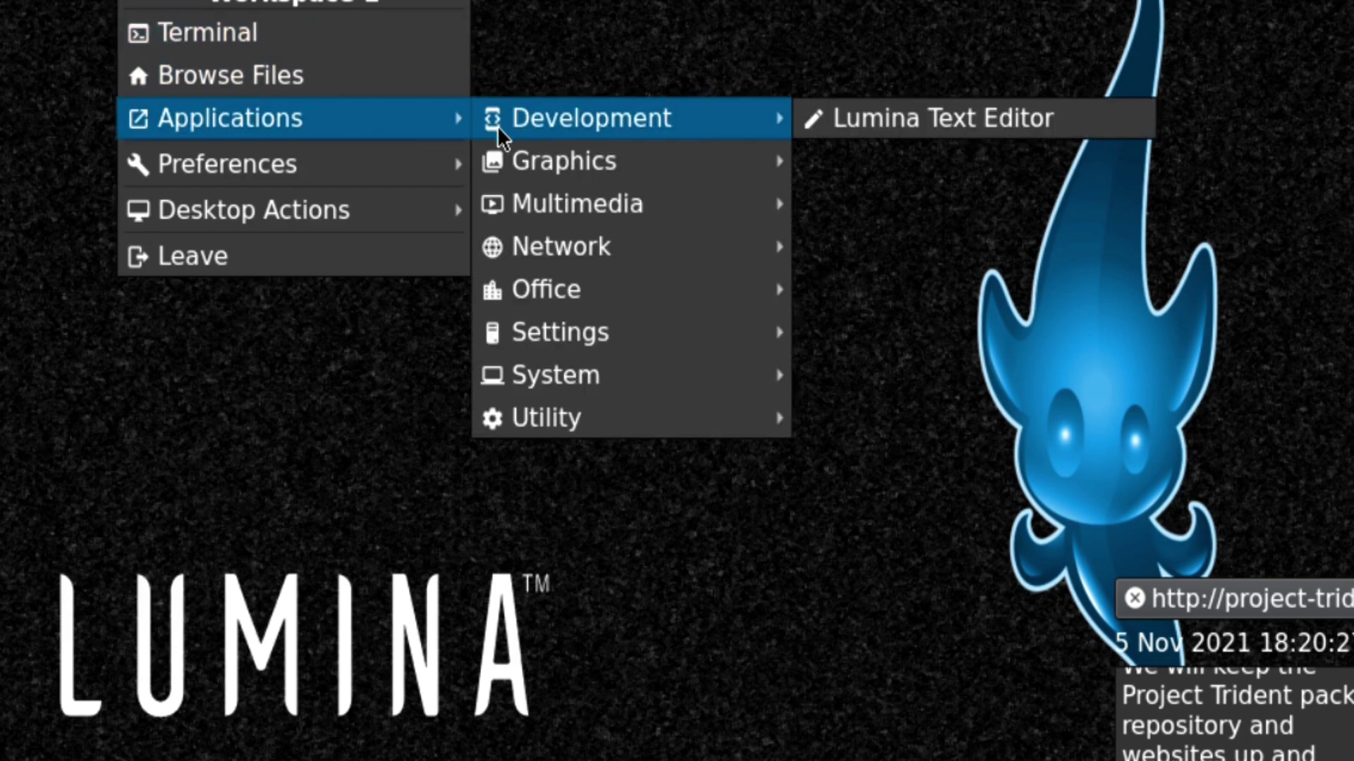
mouse_move(519, 163)
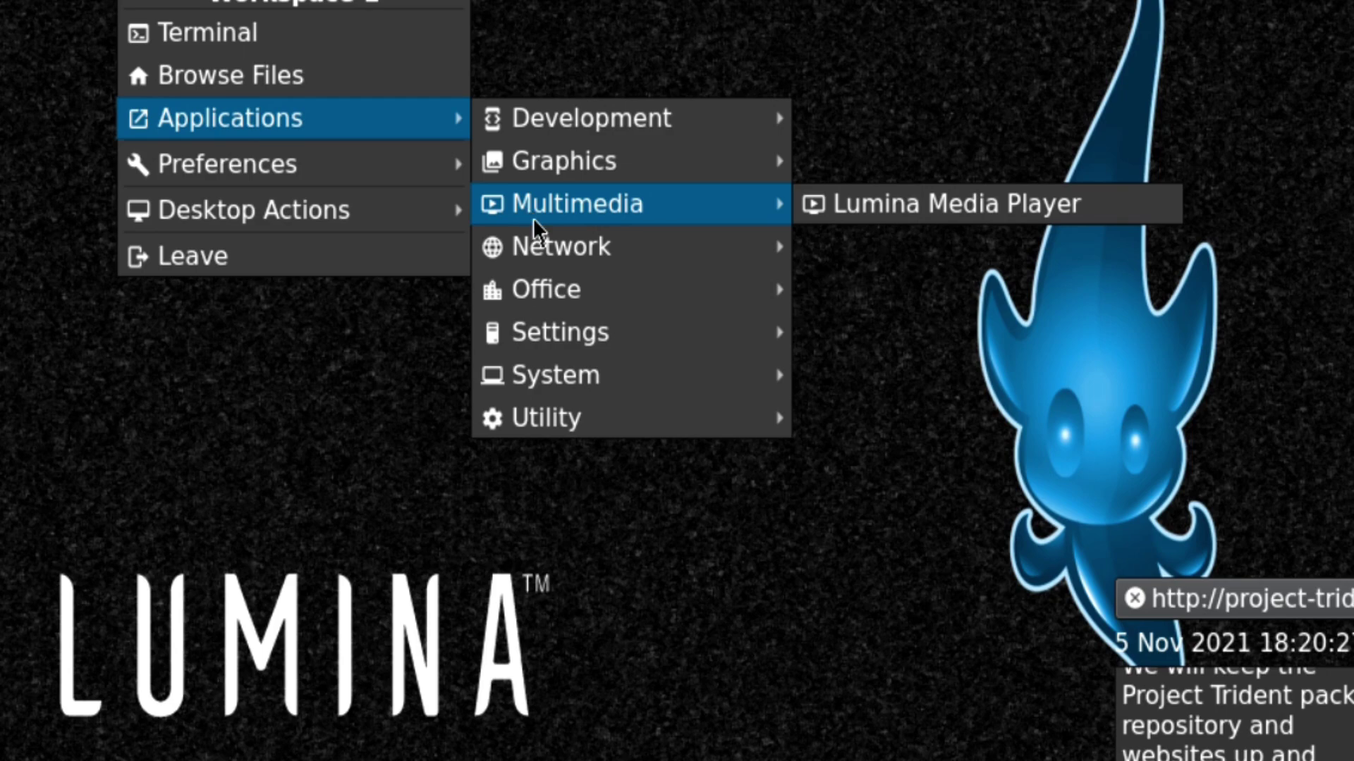
mouse_move(531, 240)
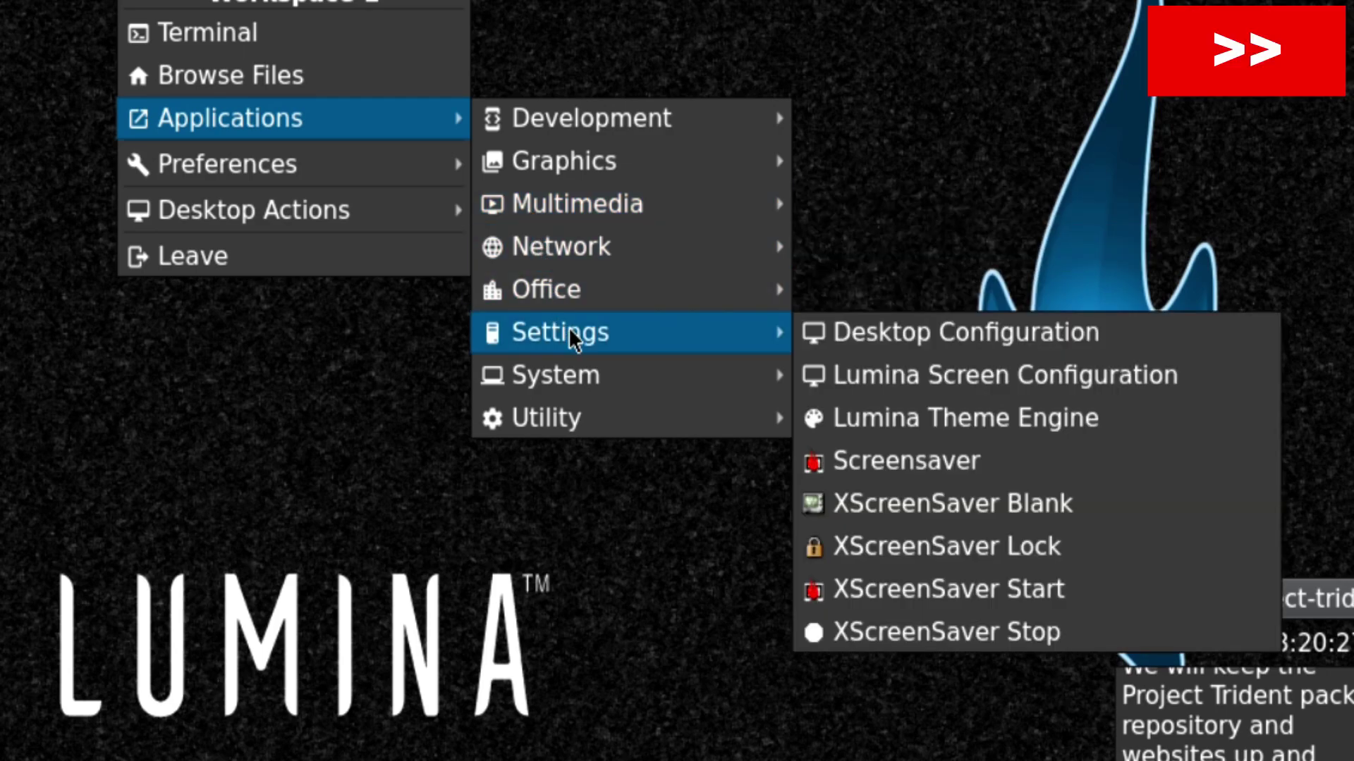
mouse_move(564, 378)
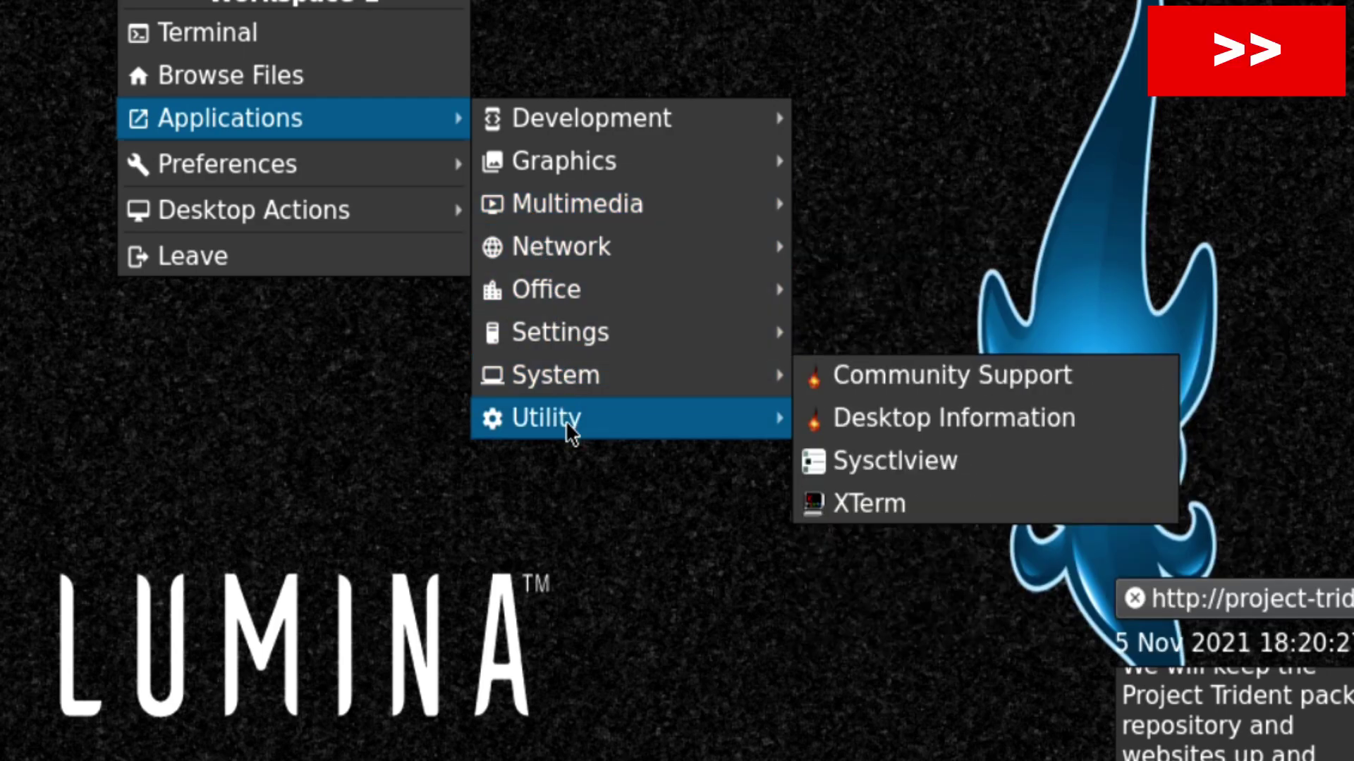
left_click(920, 421)
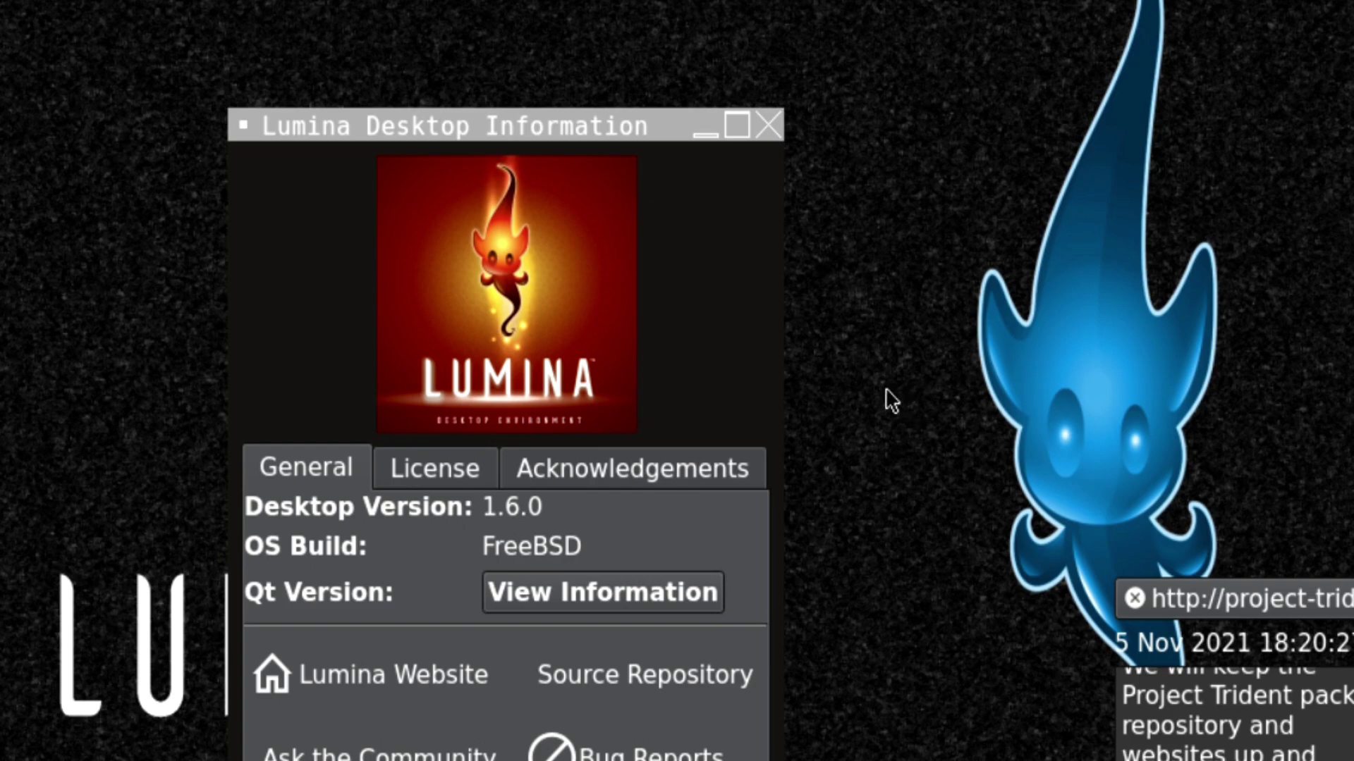
left_click(766, 126)
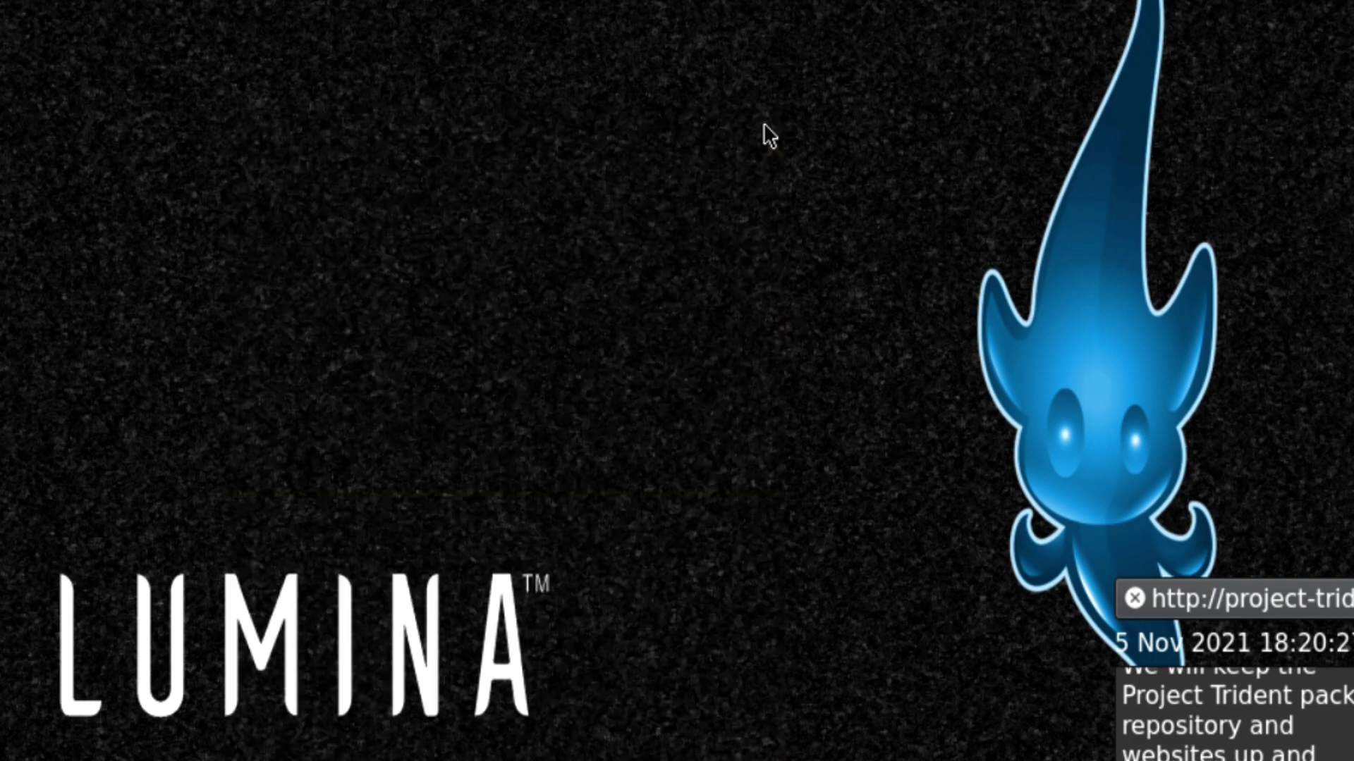
right_click(512, 62)
mouse_move(440, 166)
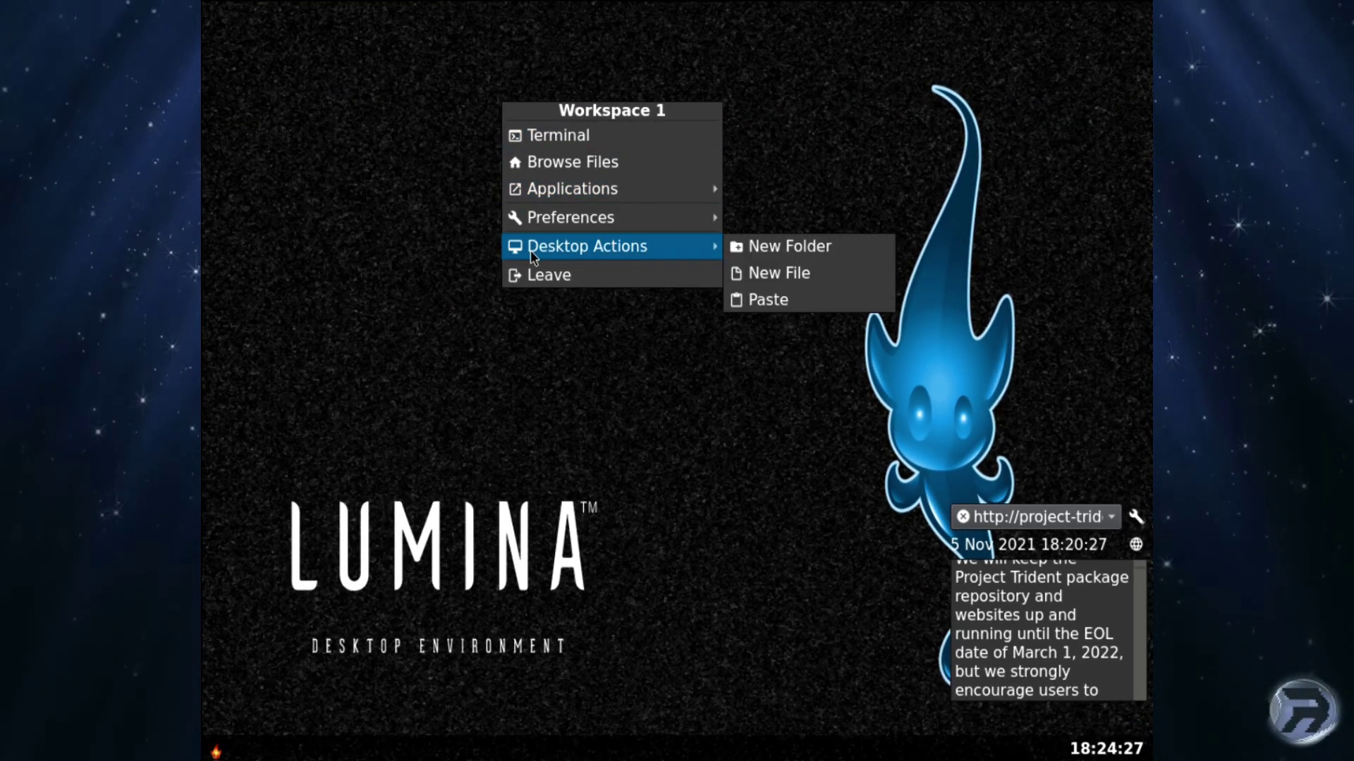
mouse_move(691, 217)
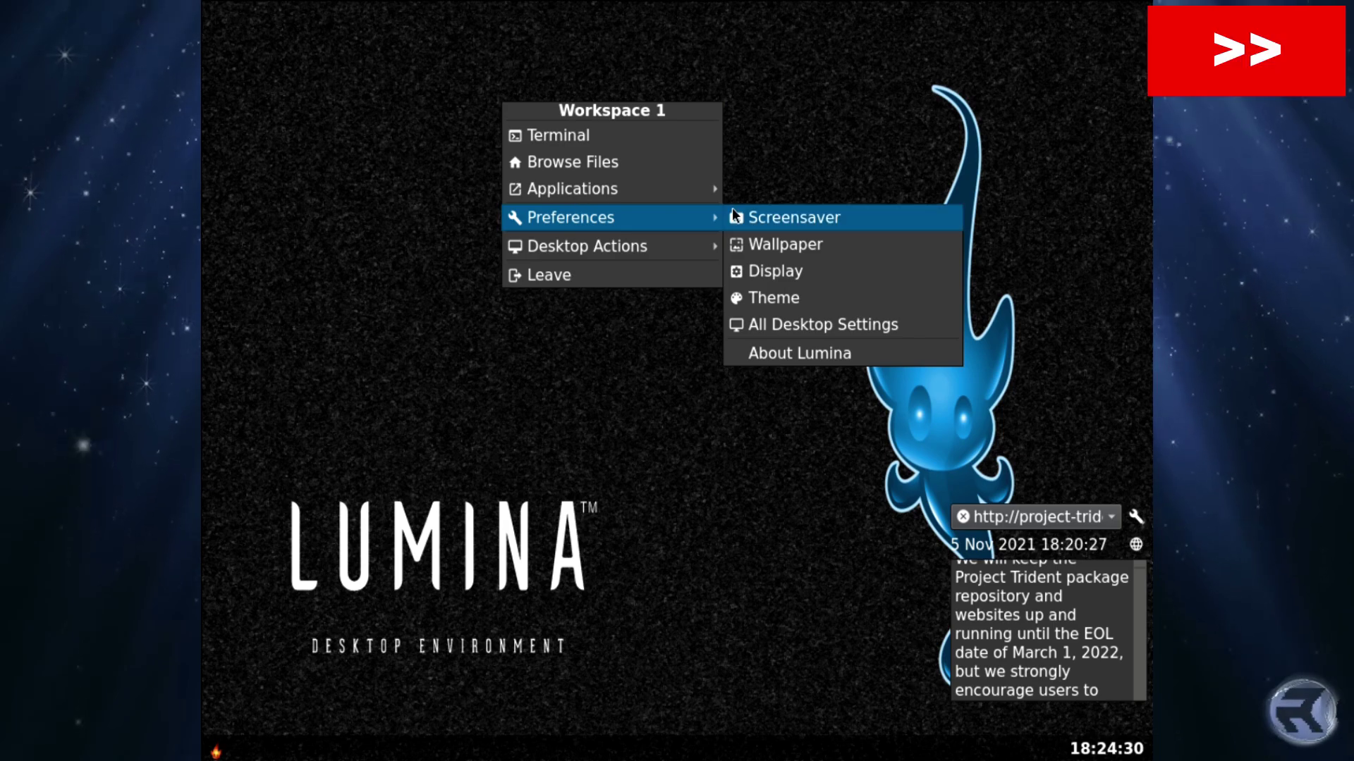
left_click(733, 243)
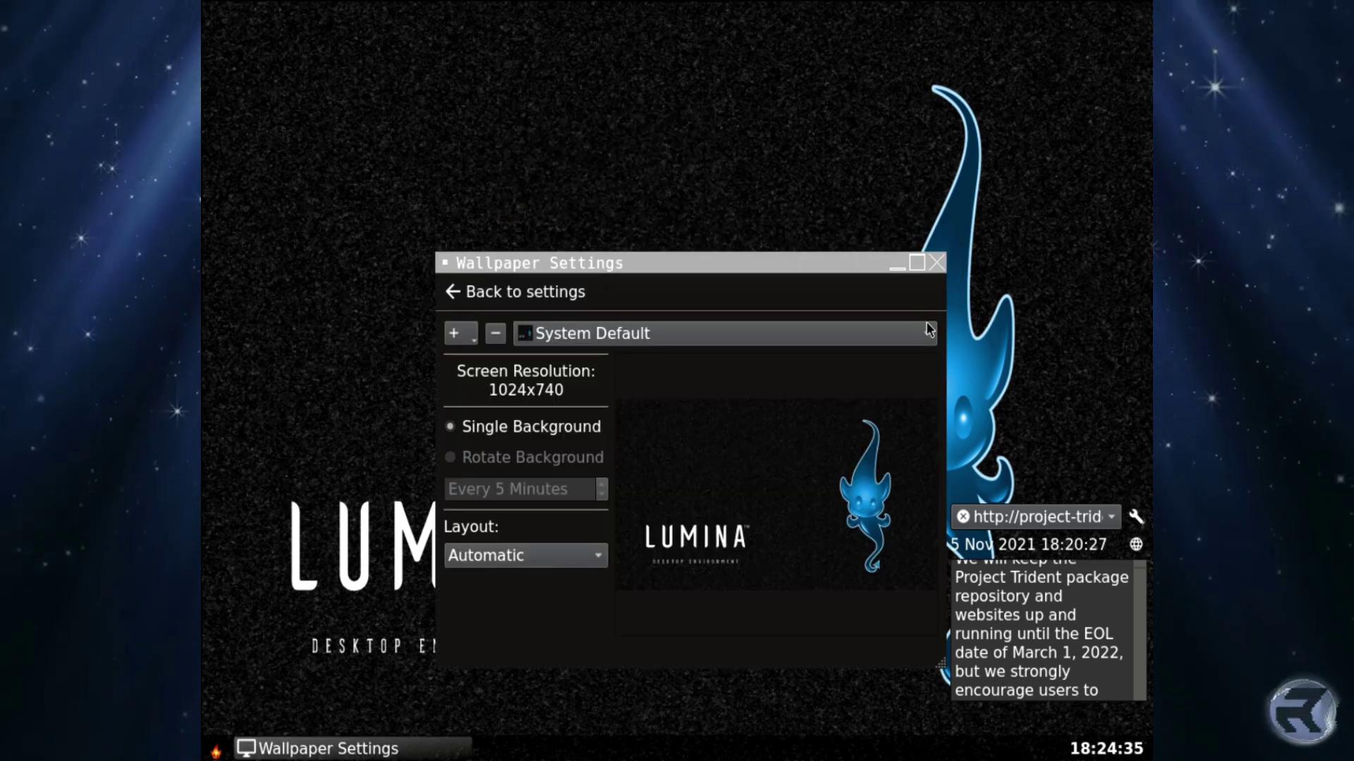
left_click(634, 334)
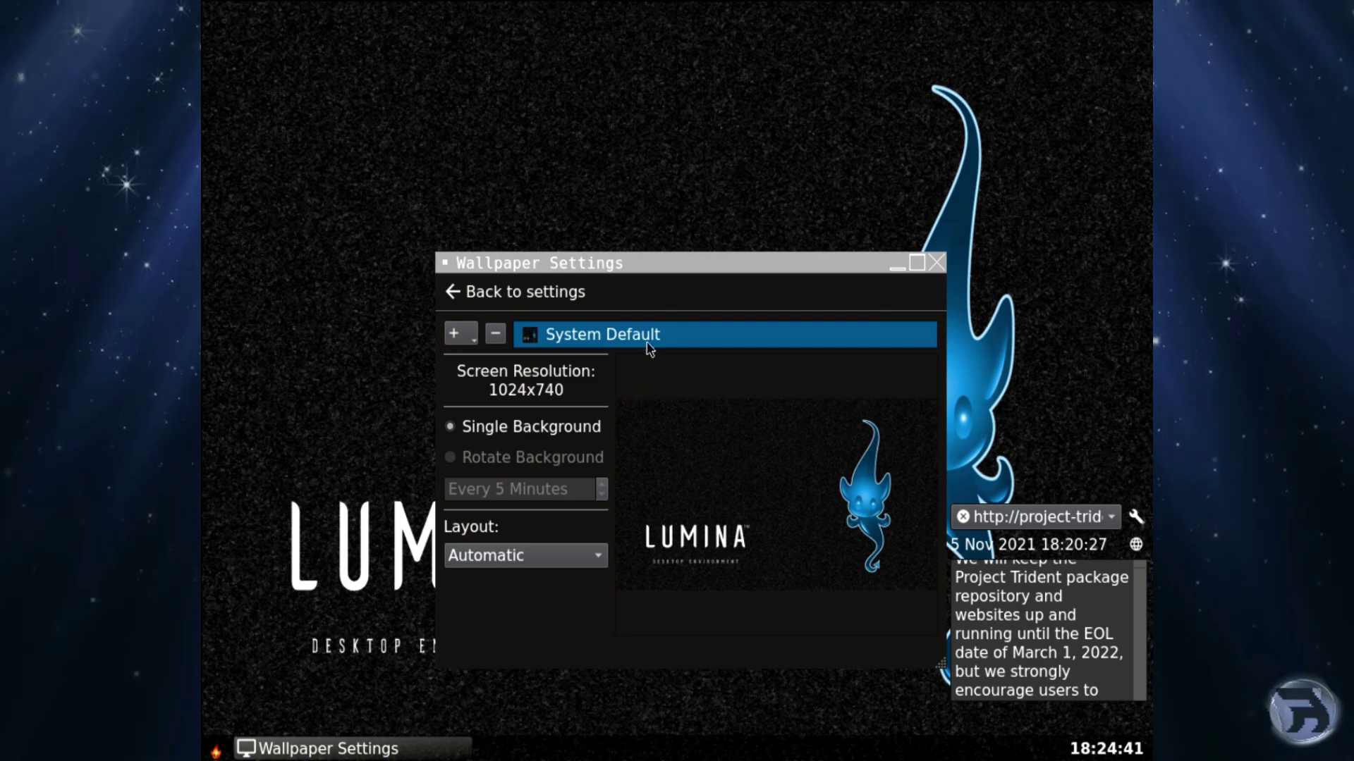
left_click(649, 344)
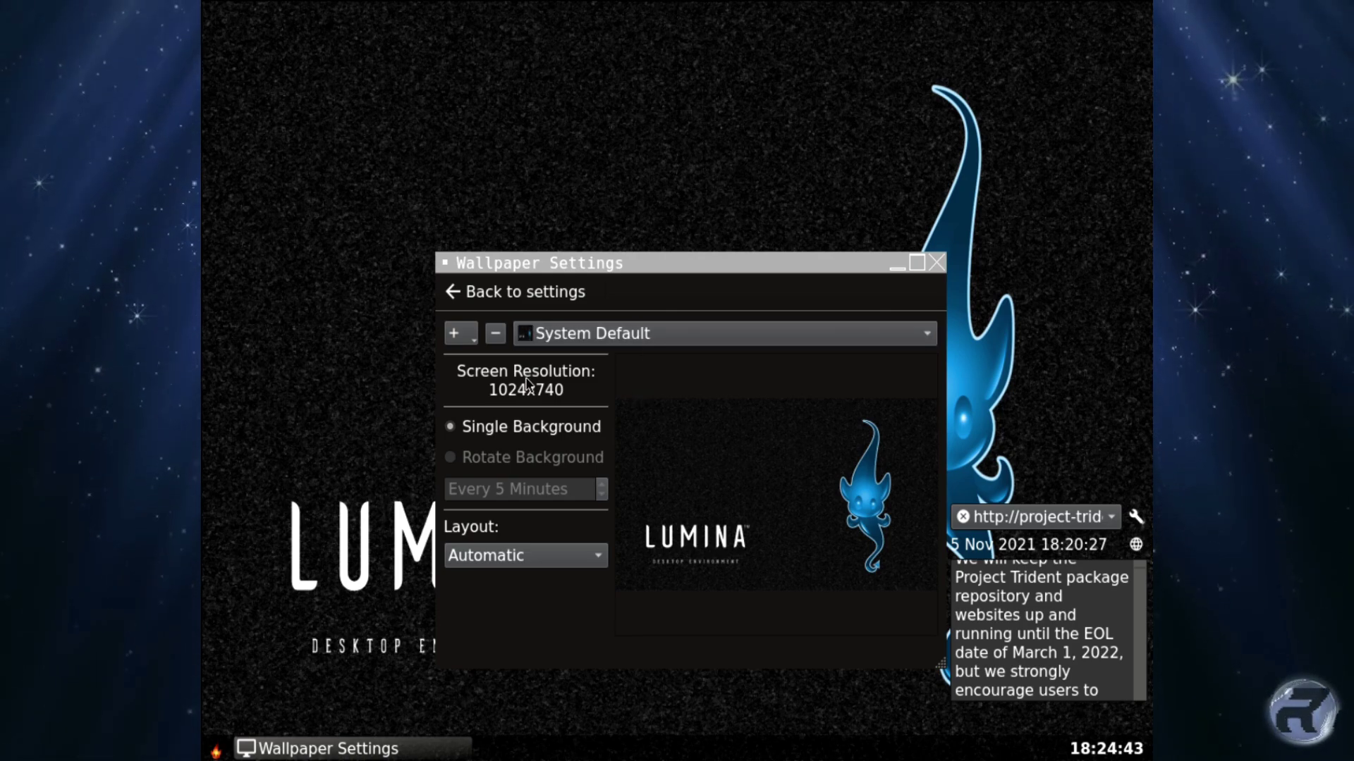
left_click(933, 262)
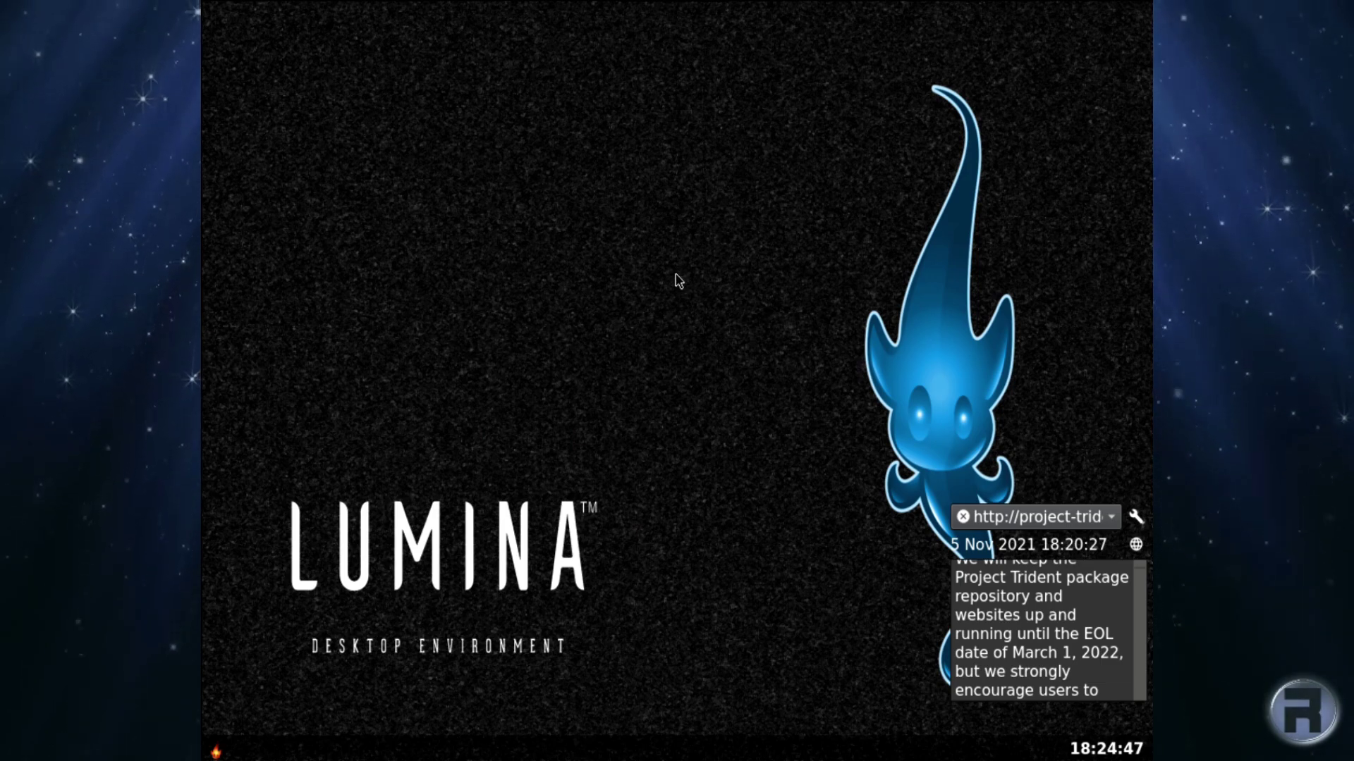
right_click(459, 124)
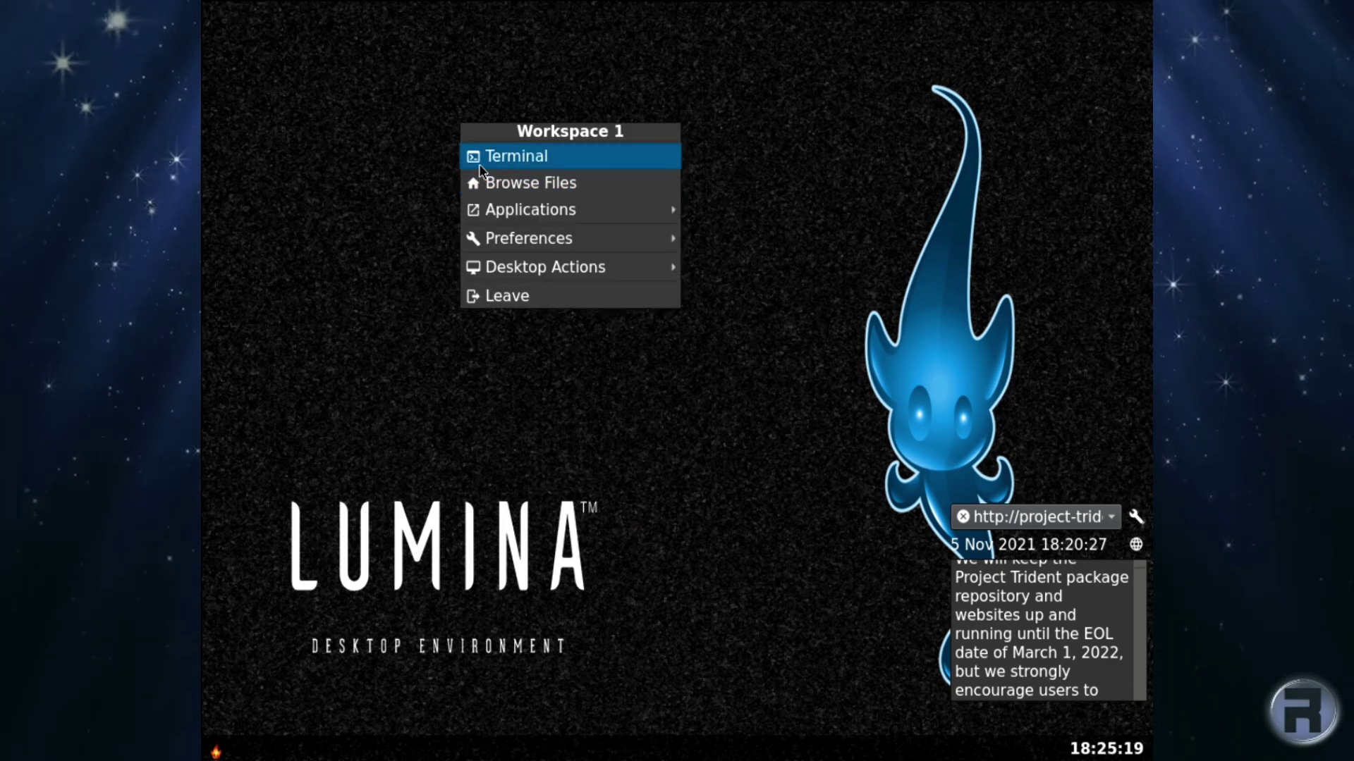
left_click(479, 164)
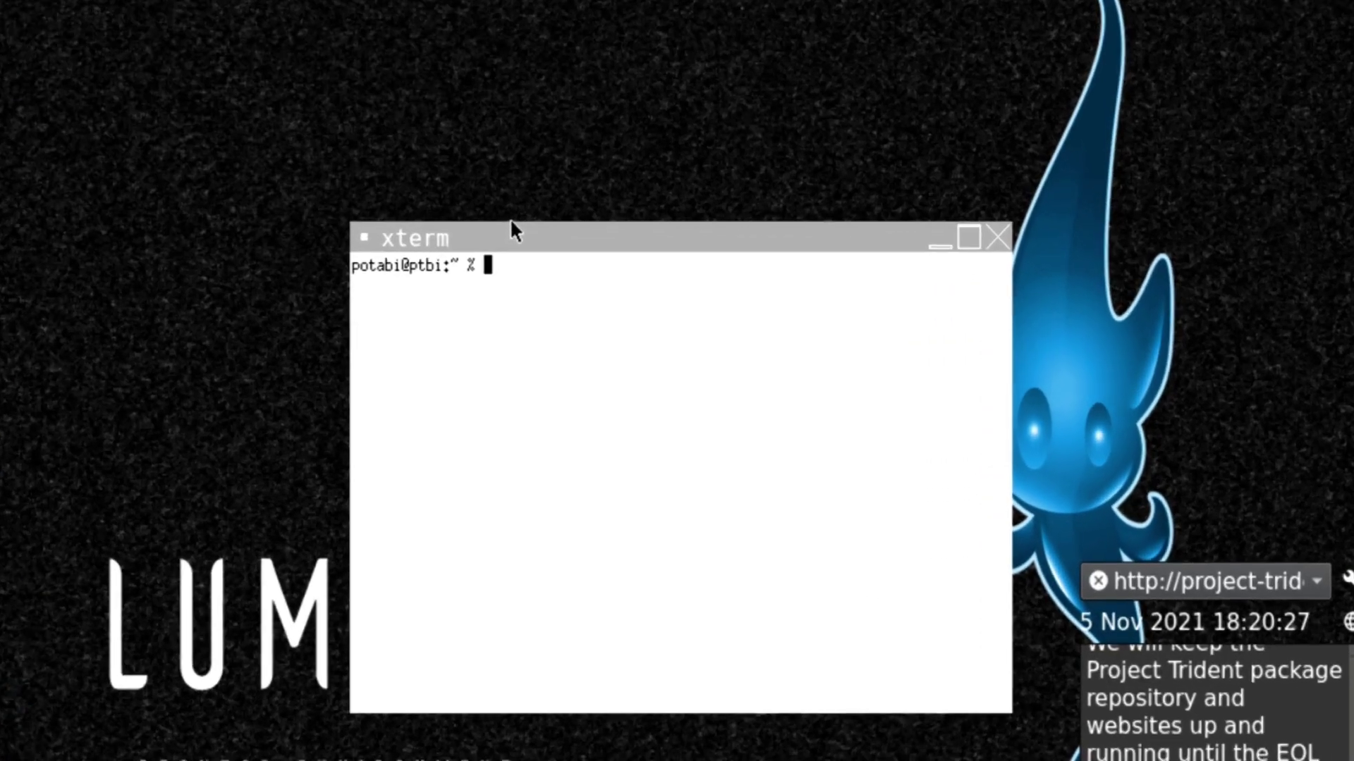
type("kld")
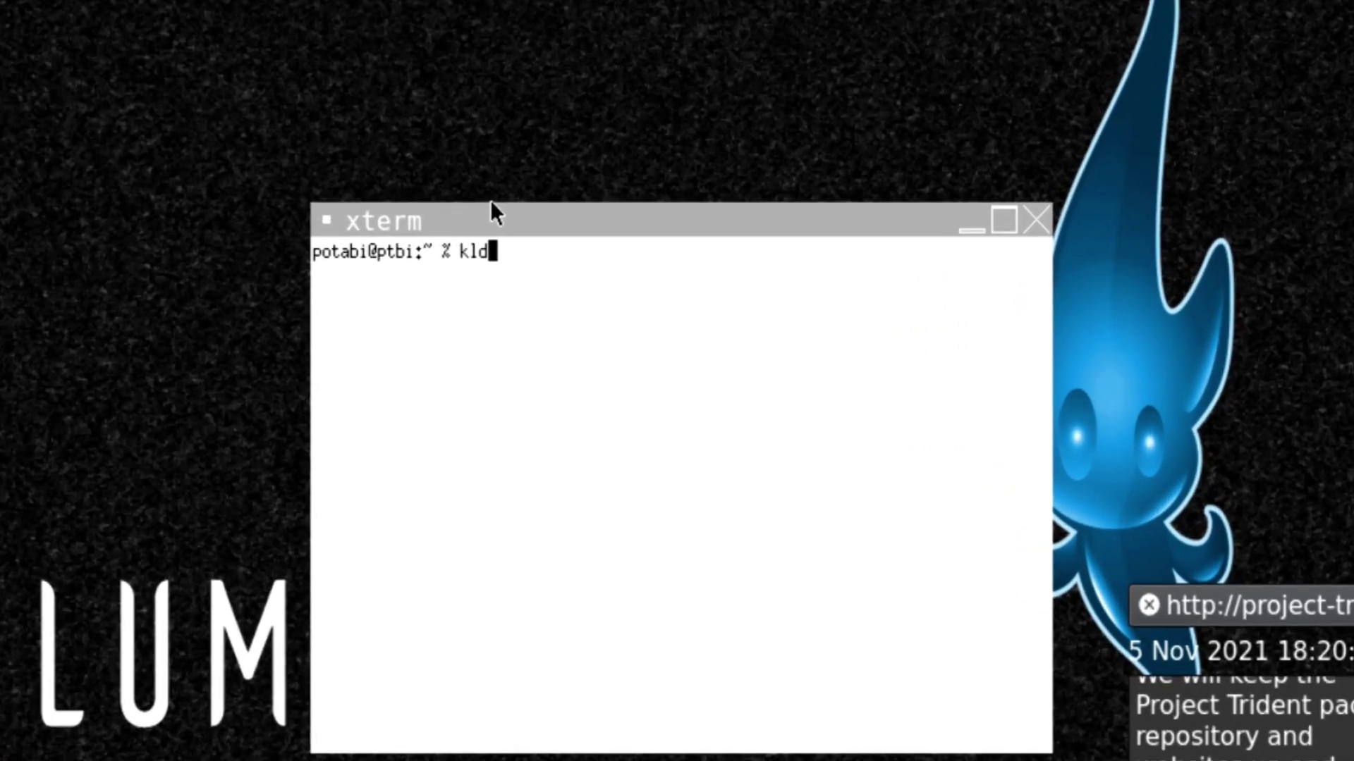
type("stat")
key("Return")
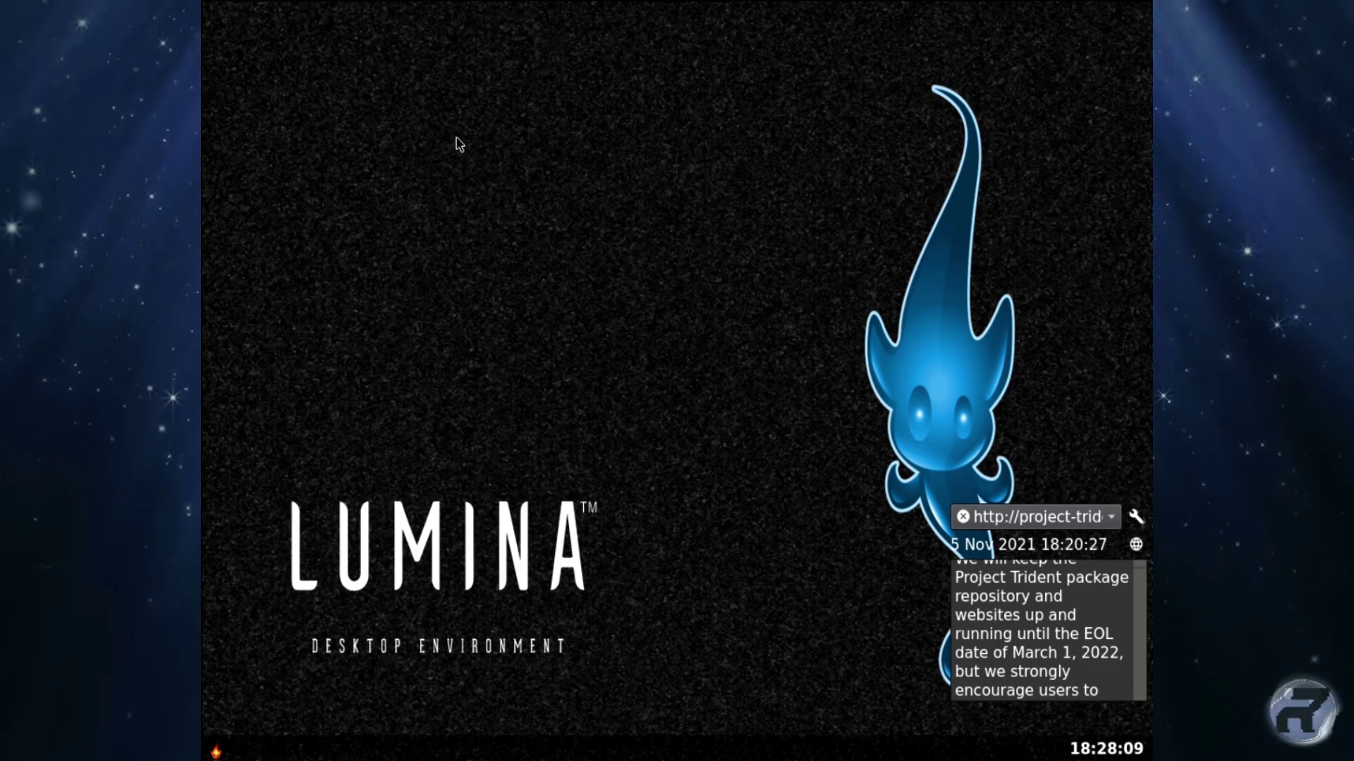
Open a new terminal from the desktop menu, move it higher, and switch to root.
right_click(463, 131)
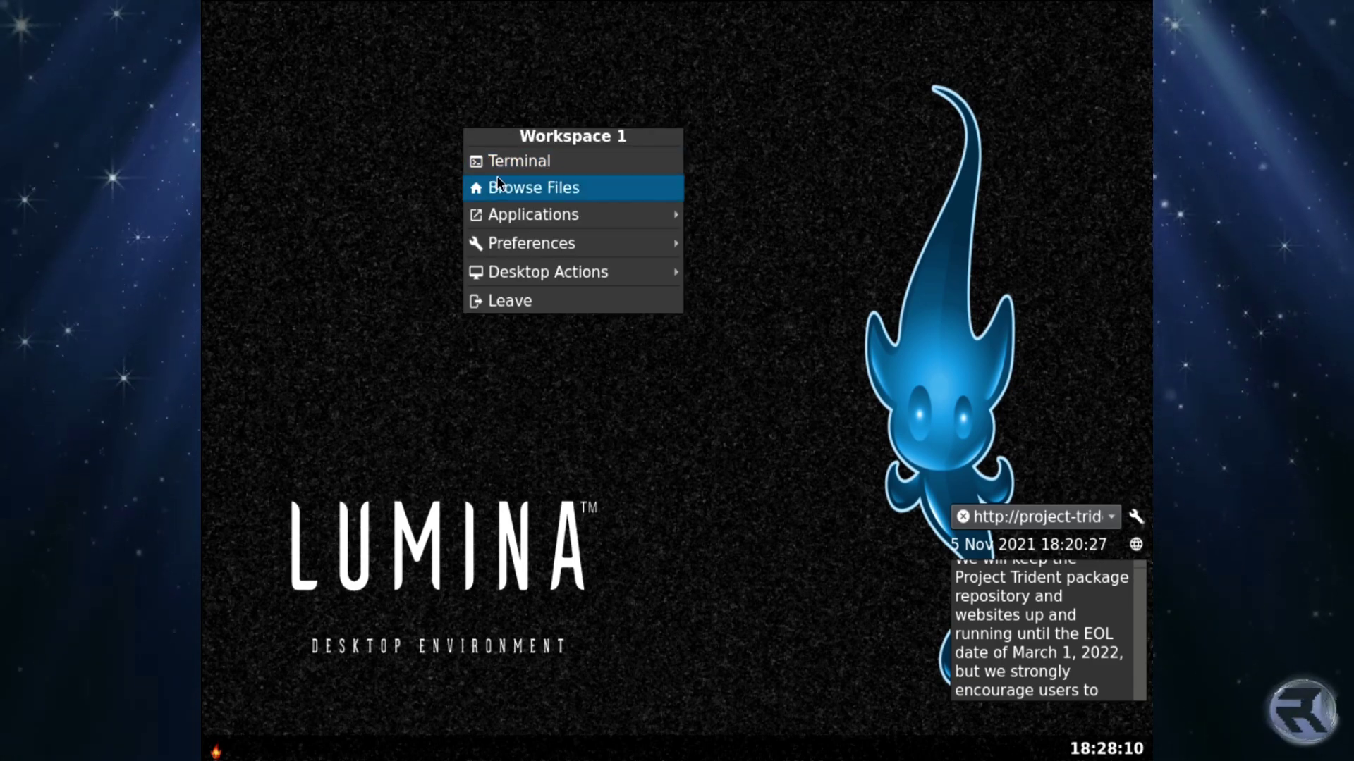
mouse_move(506, 210)
left_click(506, 161)
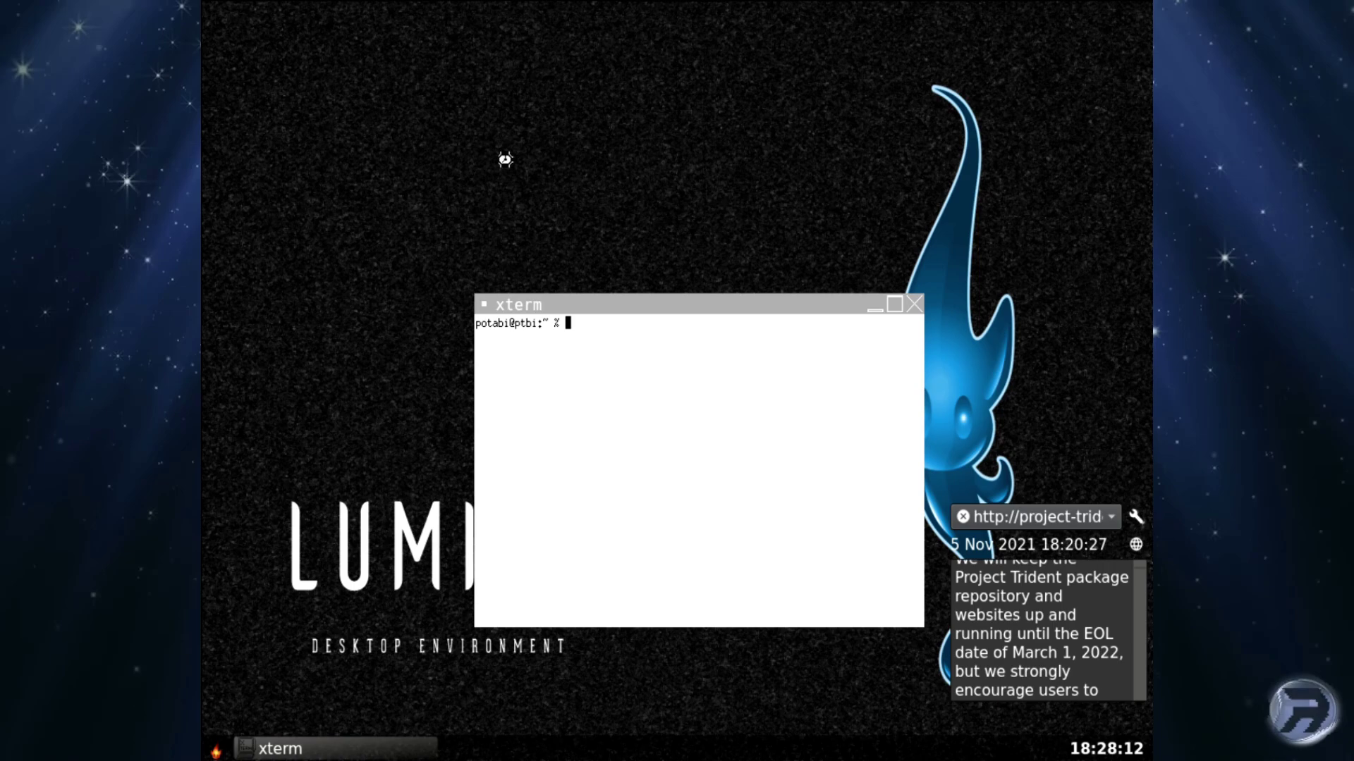
left_click_drag(607, 307, 559, 108)
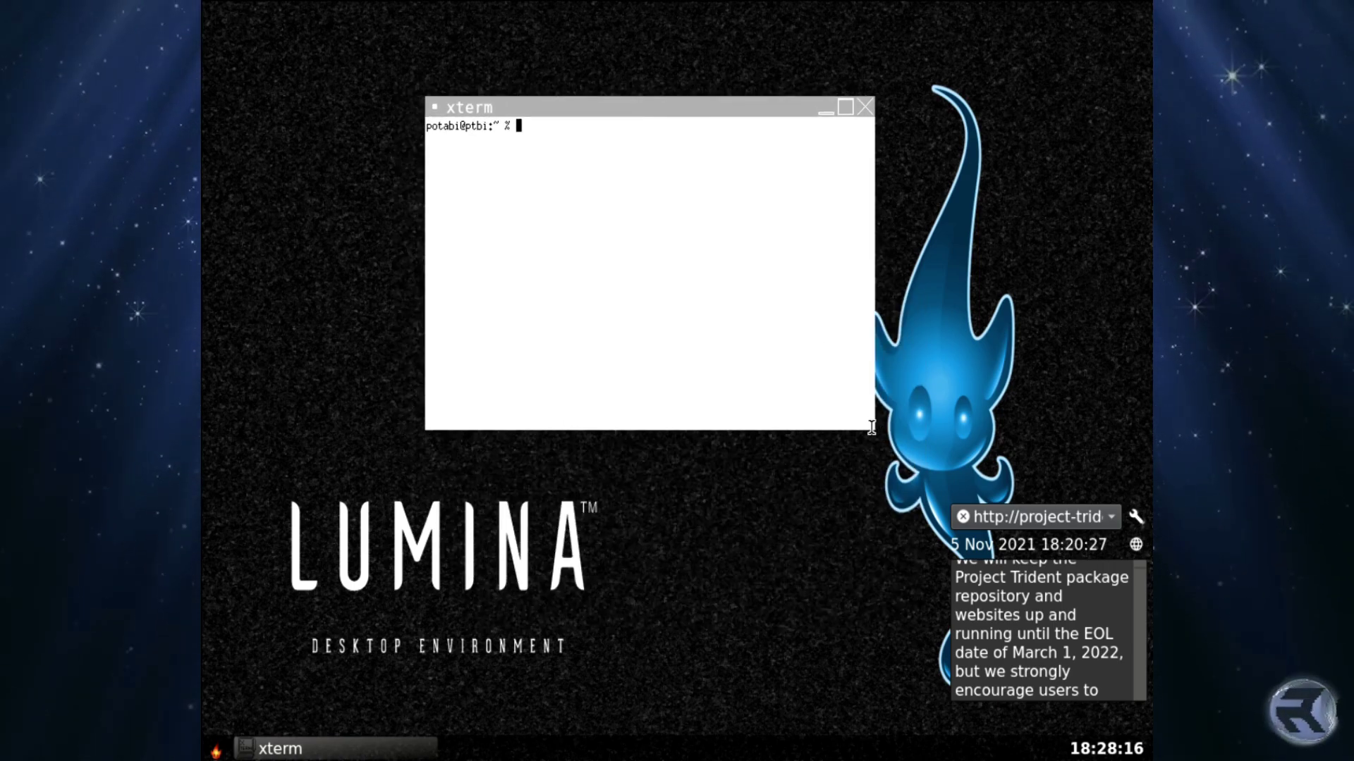
type("su")
key("Return")
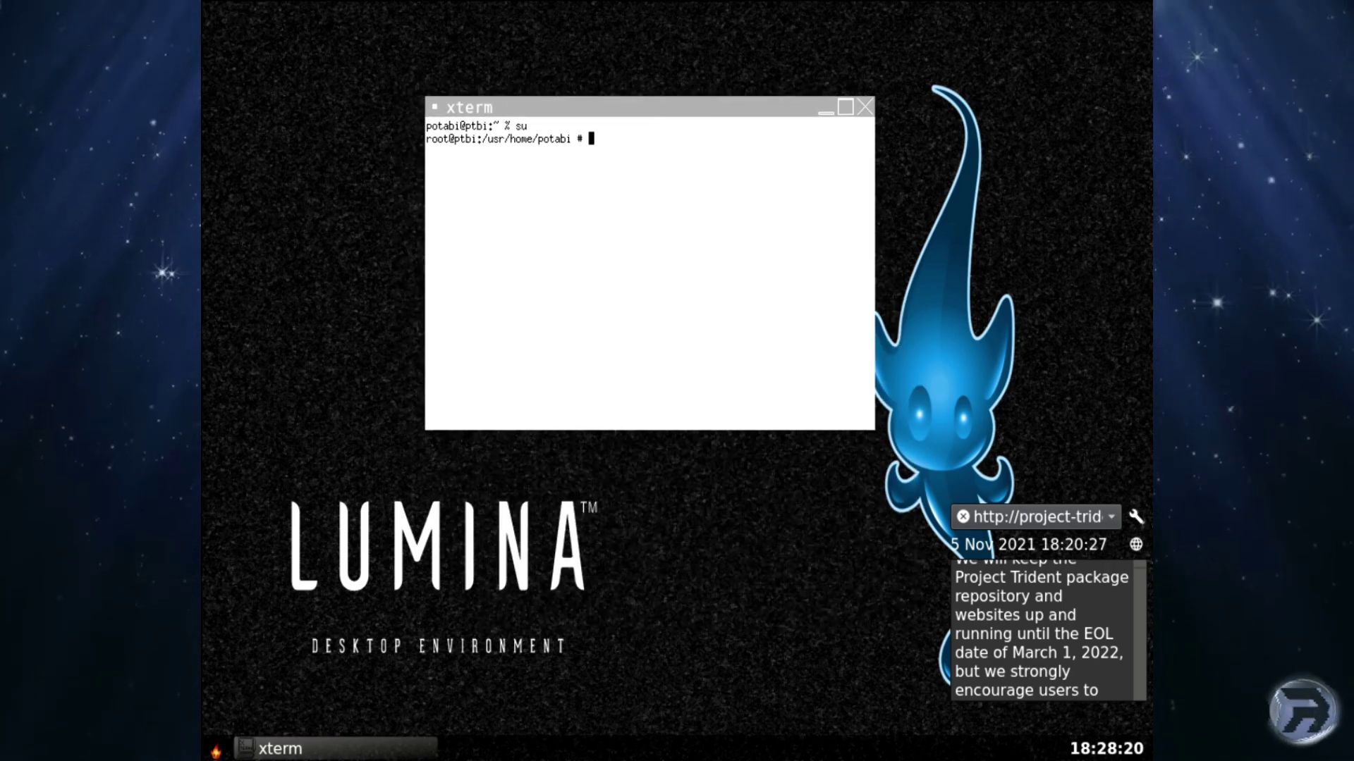
Answer y to bootstrap pkg-1.17.3 from the FreeBSD:13:amd64 repository.
type("package")
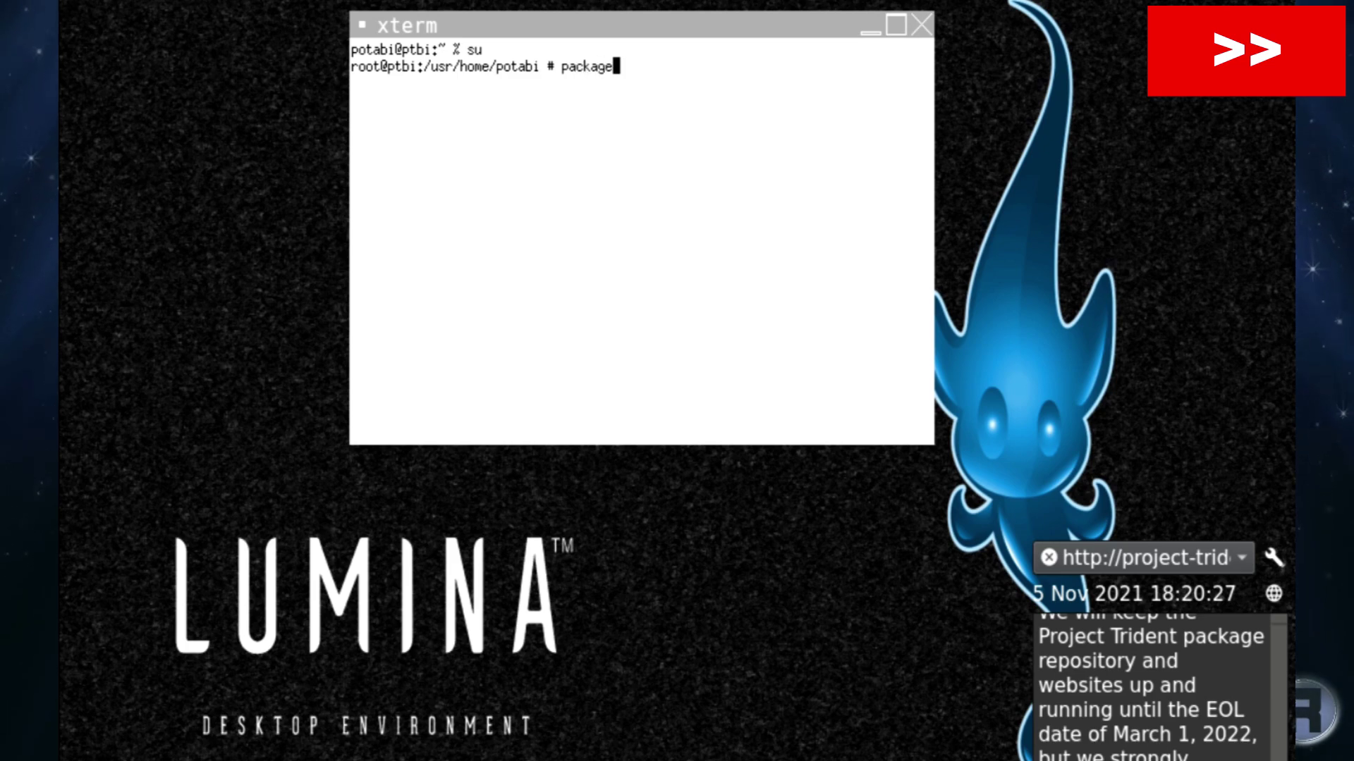
key("Return")
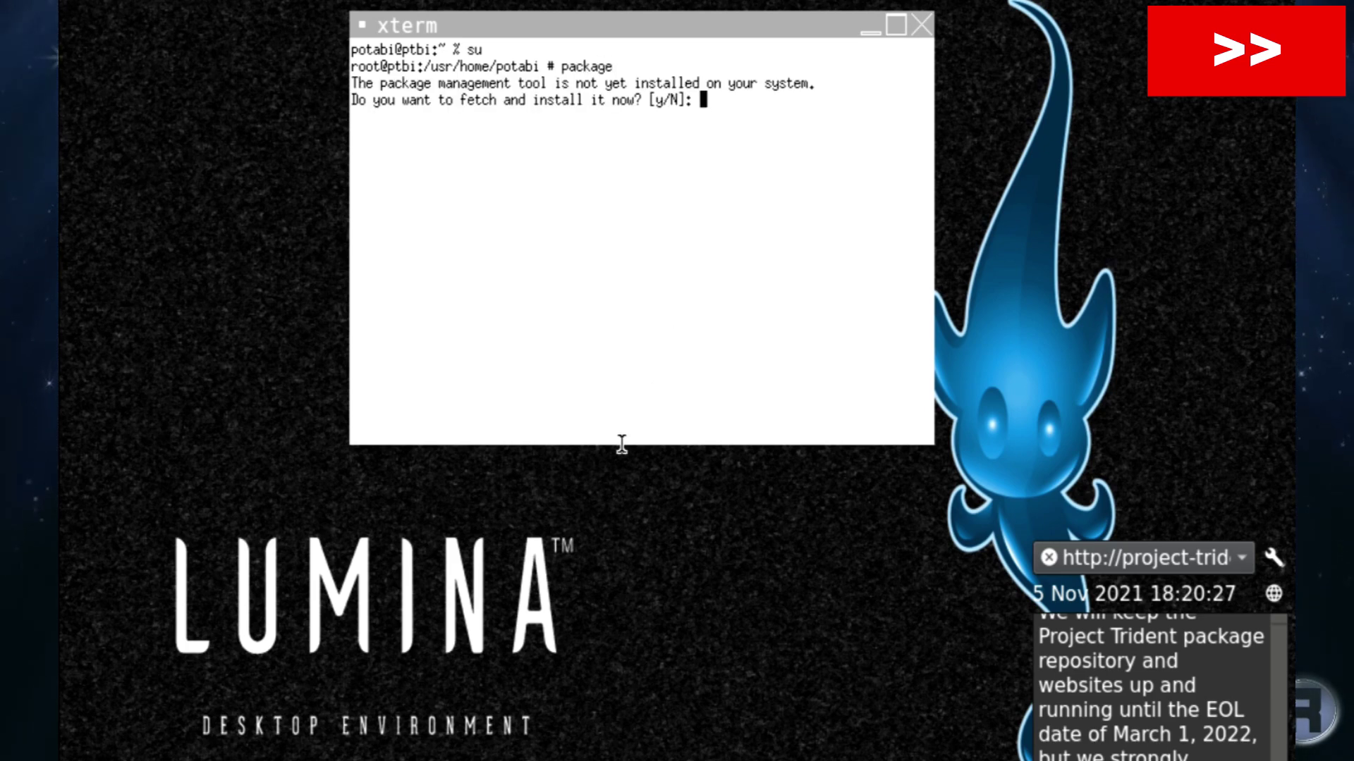
type("y")
key("Return")
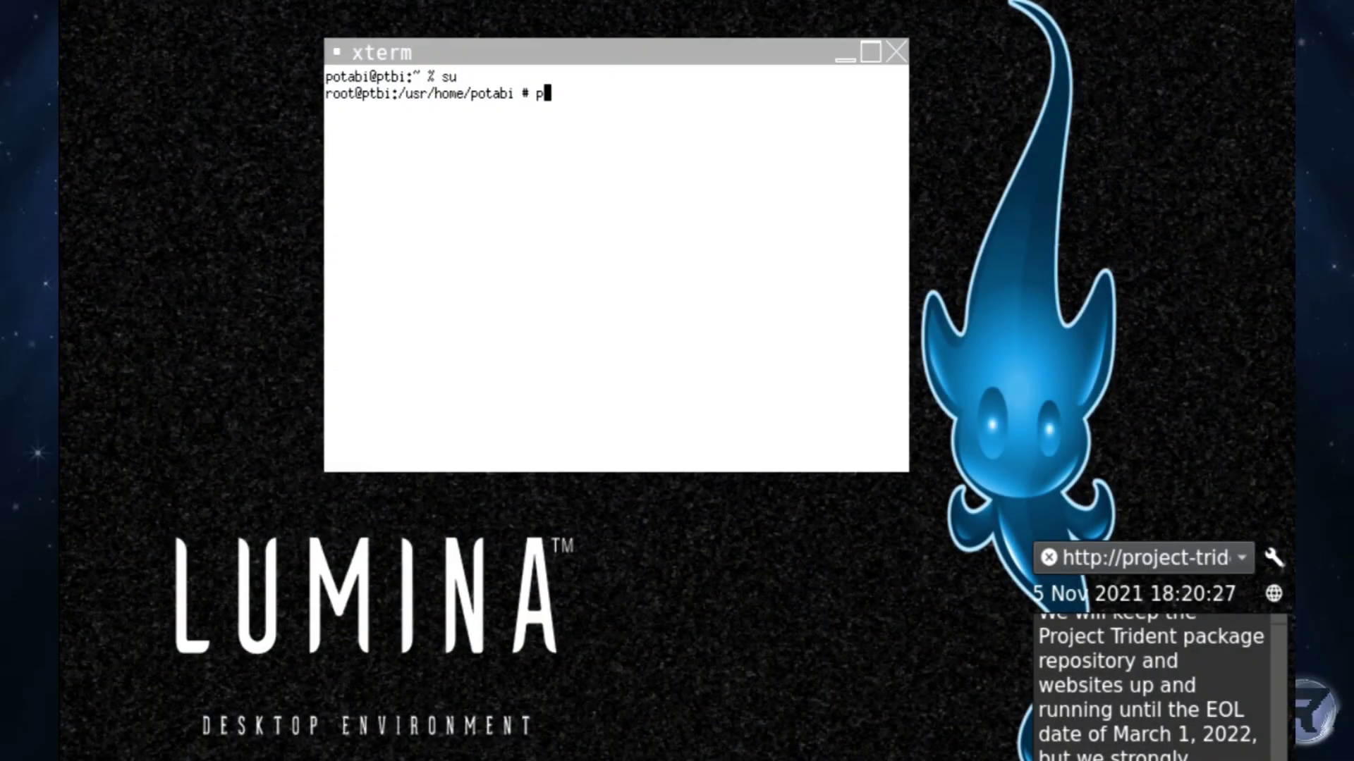
Search the package repository for libreoffice with pkg search.
type("kg s")
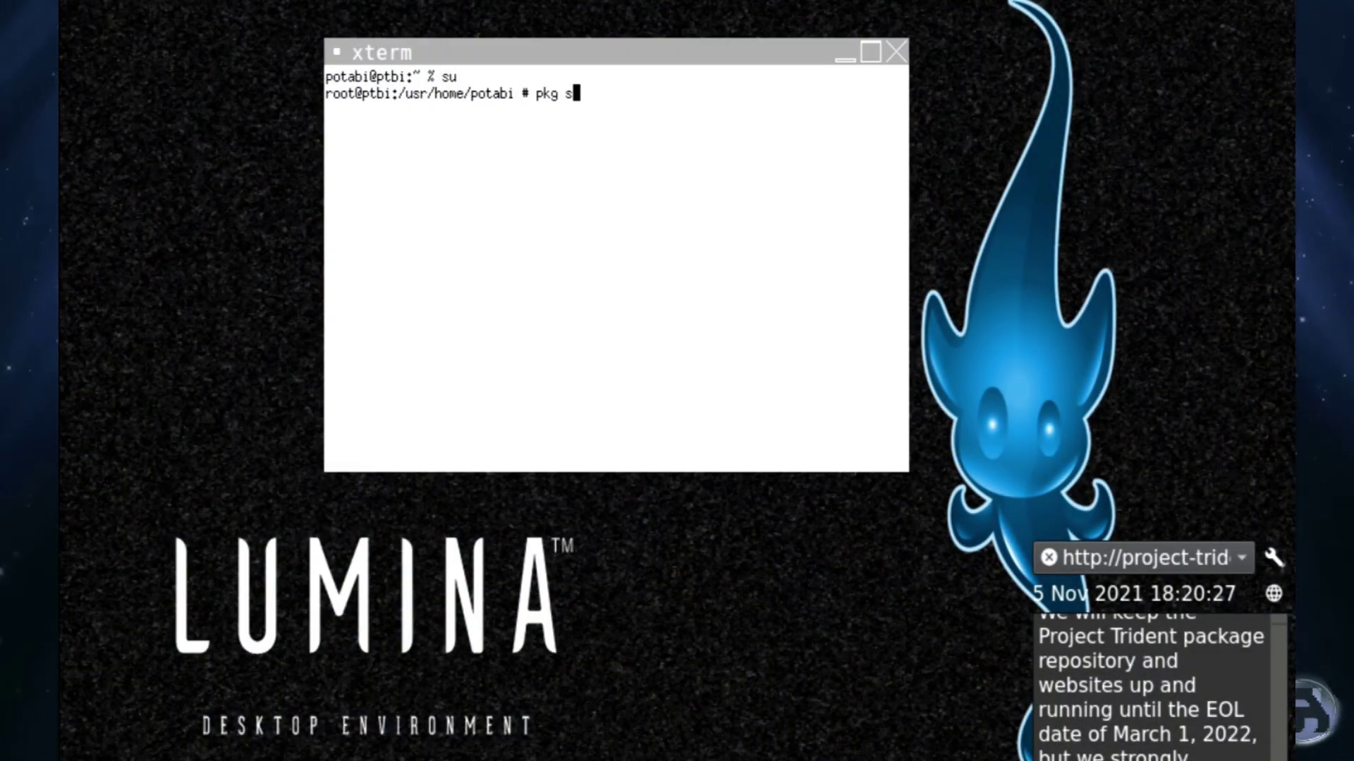
type("earch ")
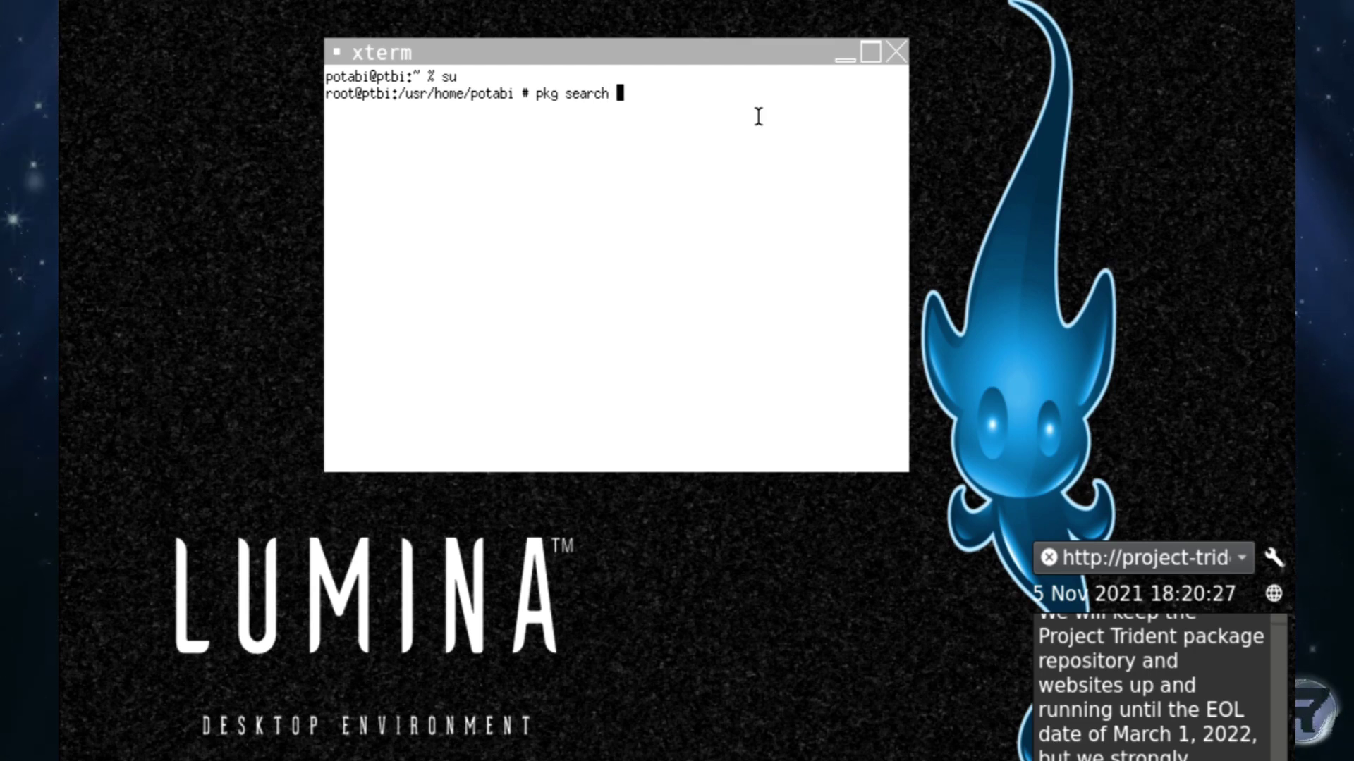
type("l")
key("BackSpace")
type("lib")
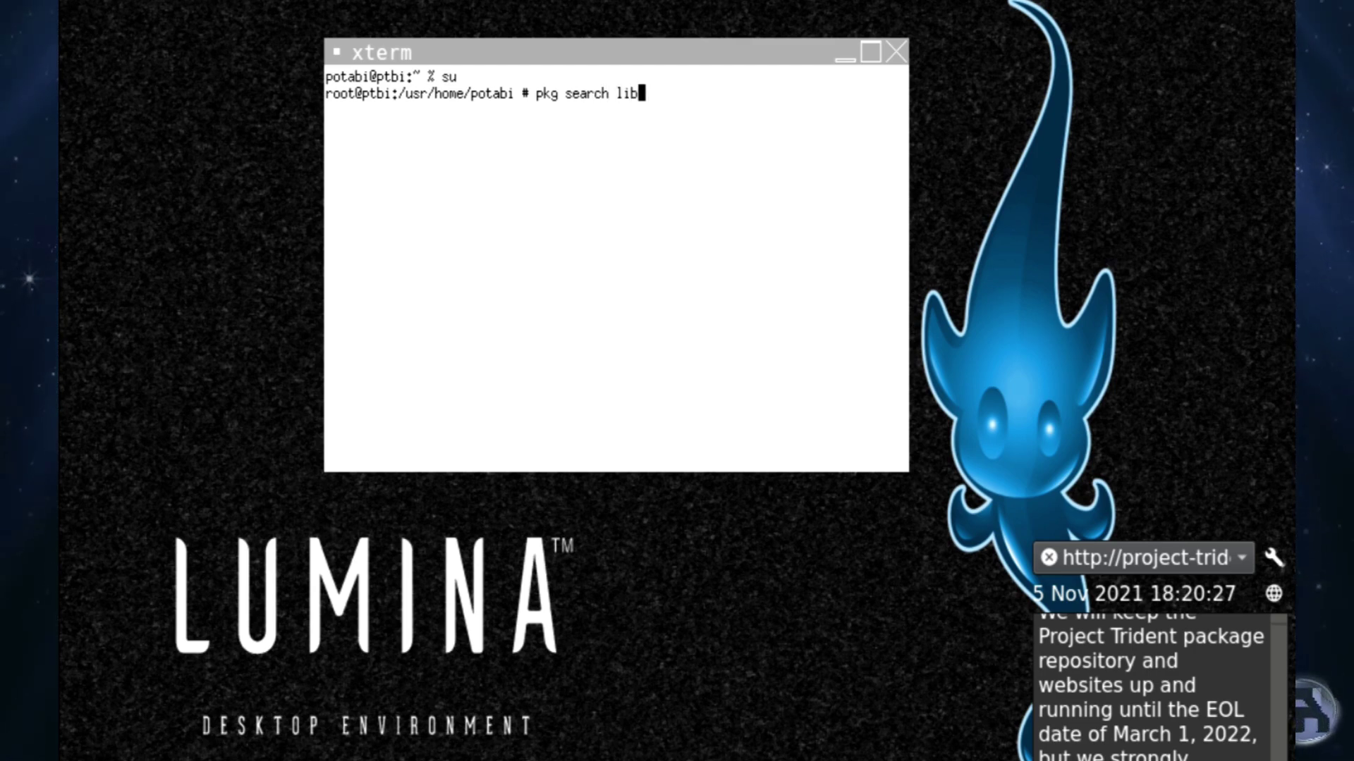
type("reoffice")
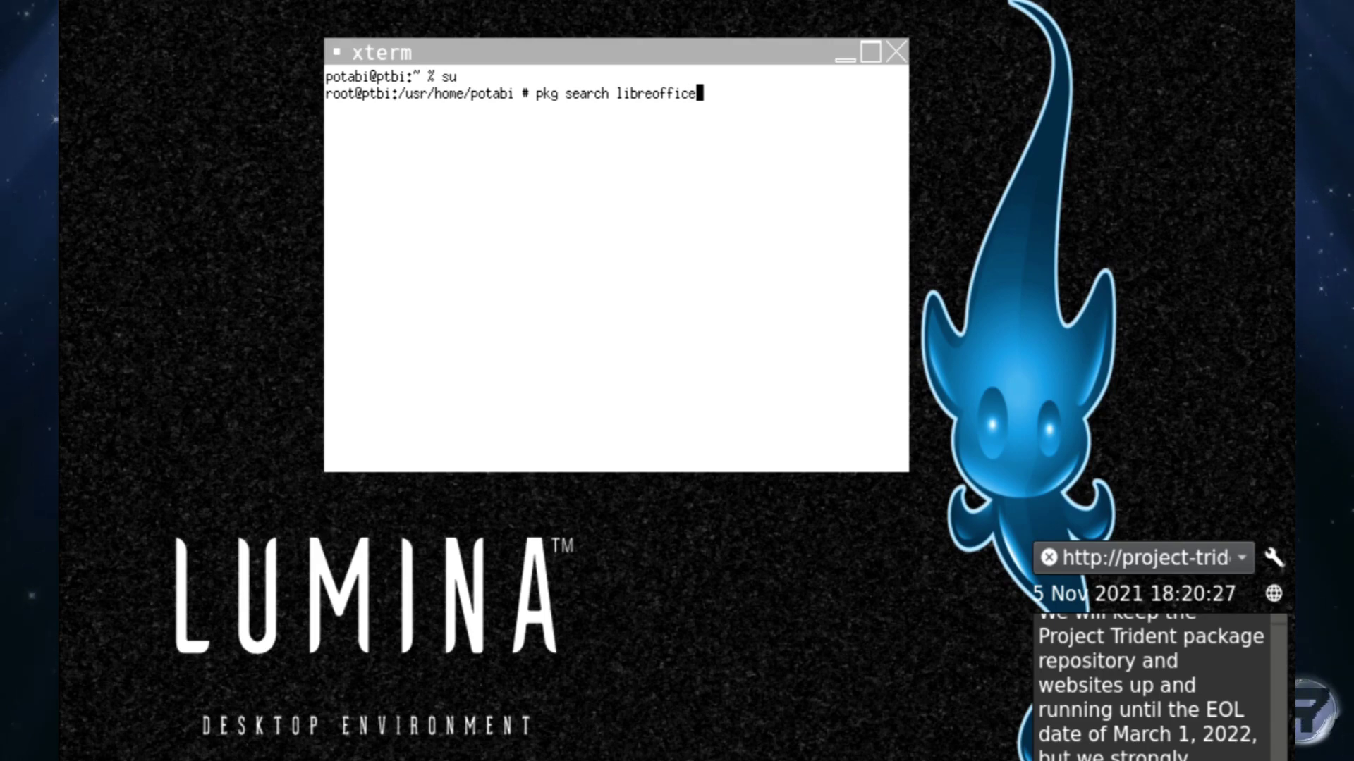
key("Return")
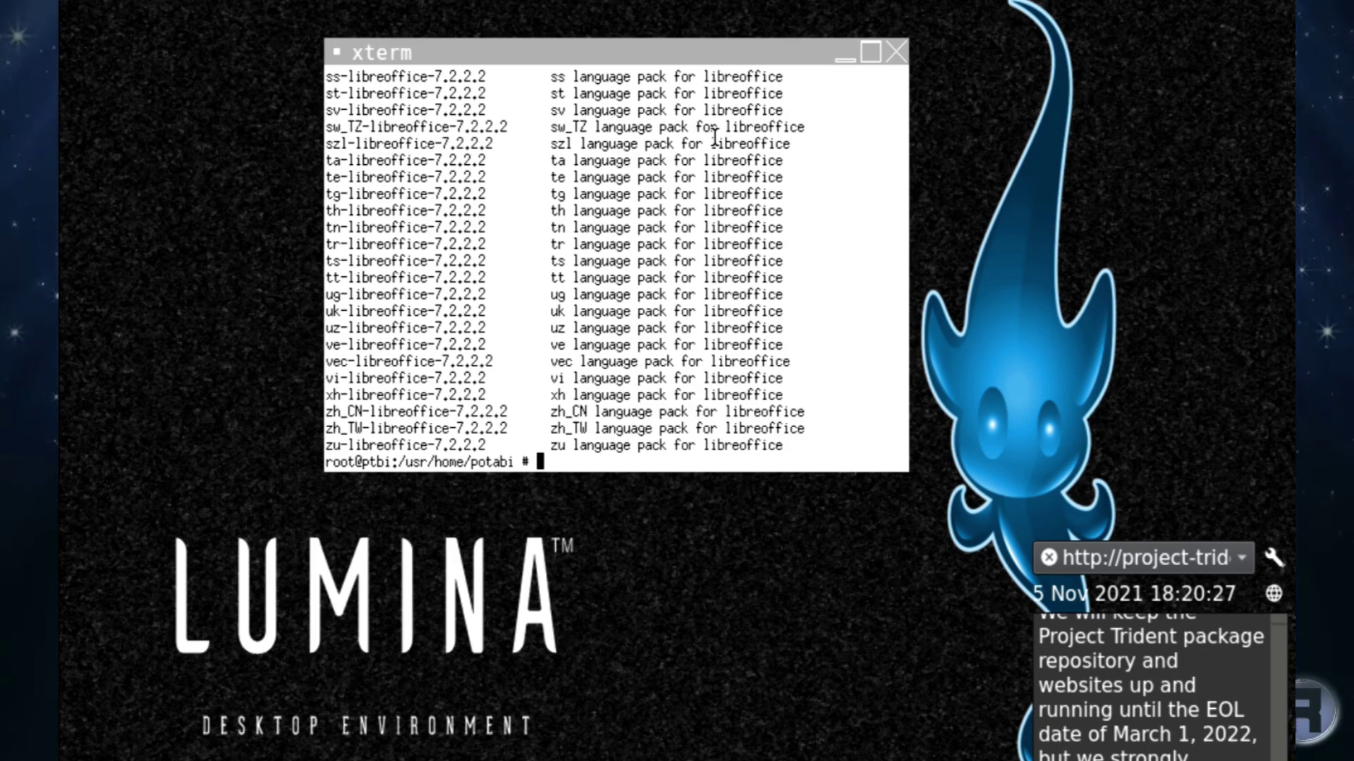
Install libreoffice with pkg install, confirming the 56 packages.
key("Up")
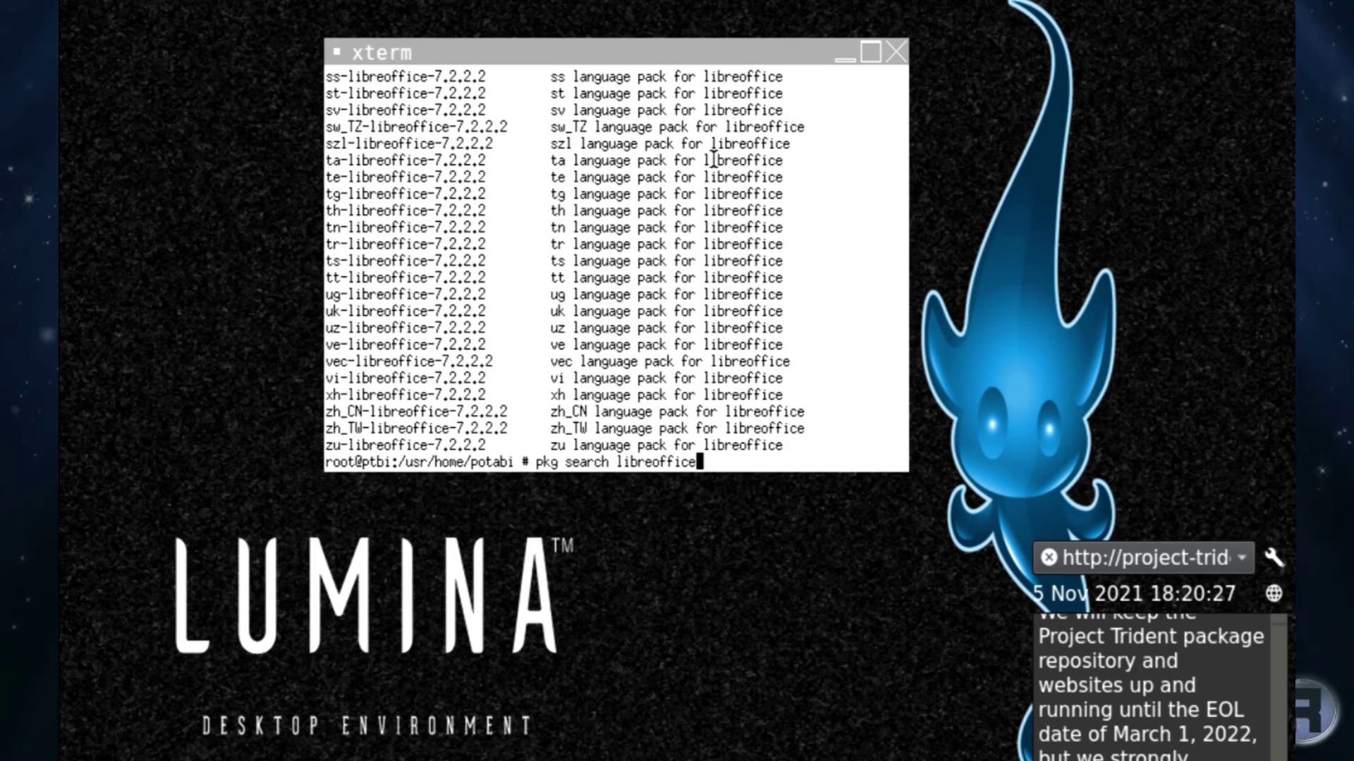
key("Left")
key("Left")
key("Left")
key("Left")
key("Left")
key("Left")
key("Left")
key("Left")
key("Left")
key("Left")
key("Left")
key("Left")
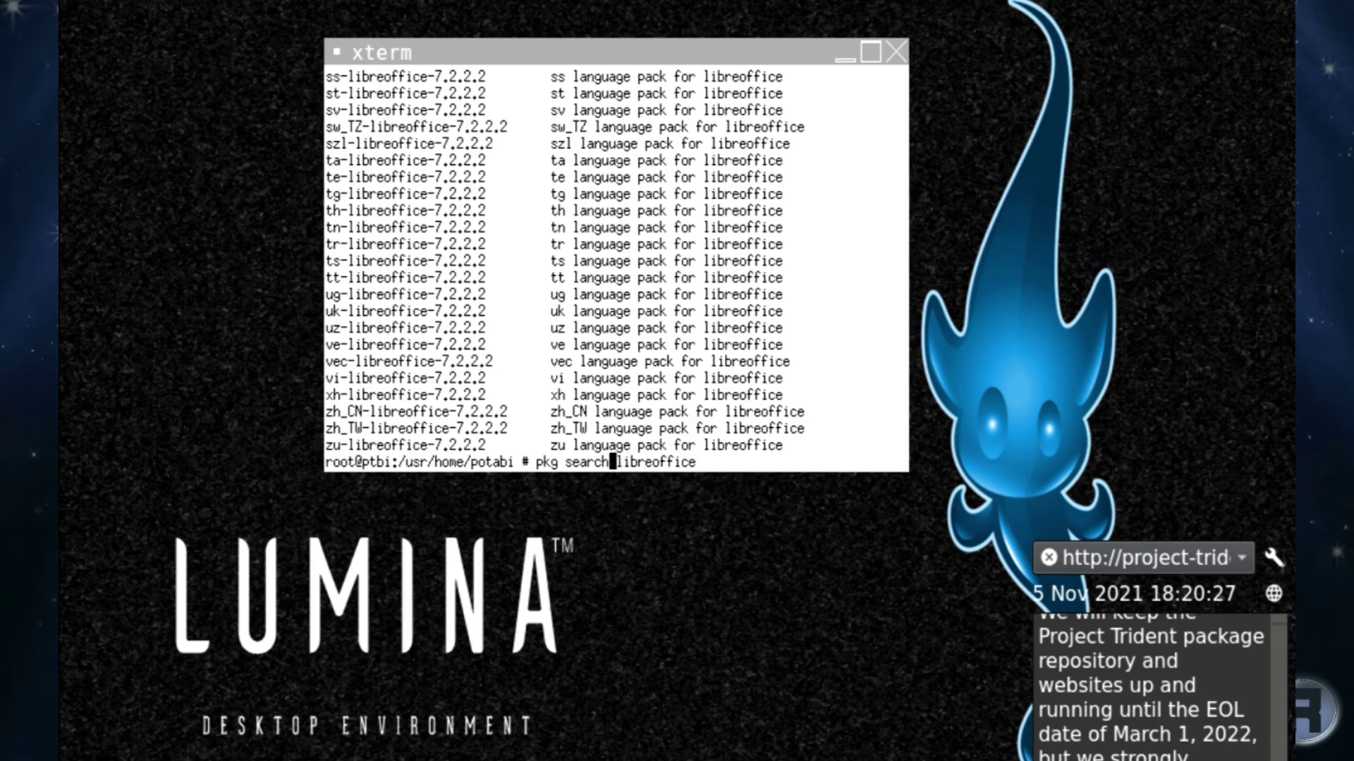
key("BackSpace")
key("BackSpace")
key("BackSpace")
key("BackSpace")
key("BackSpace")
key("BackSpace")
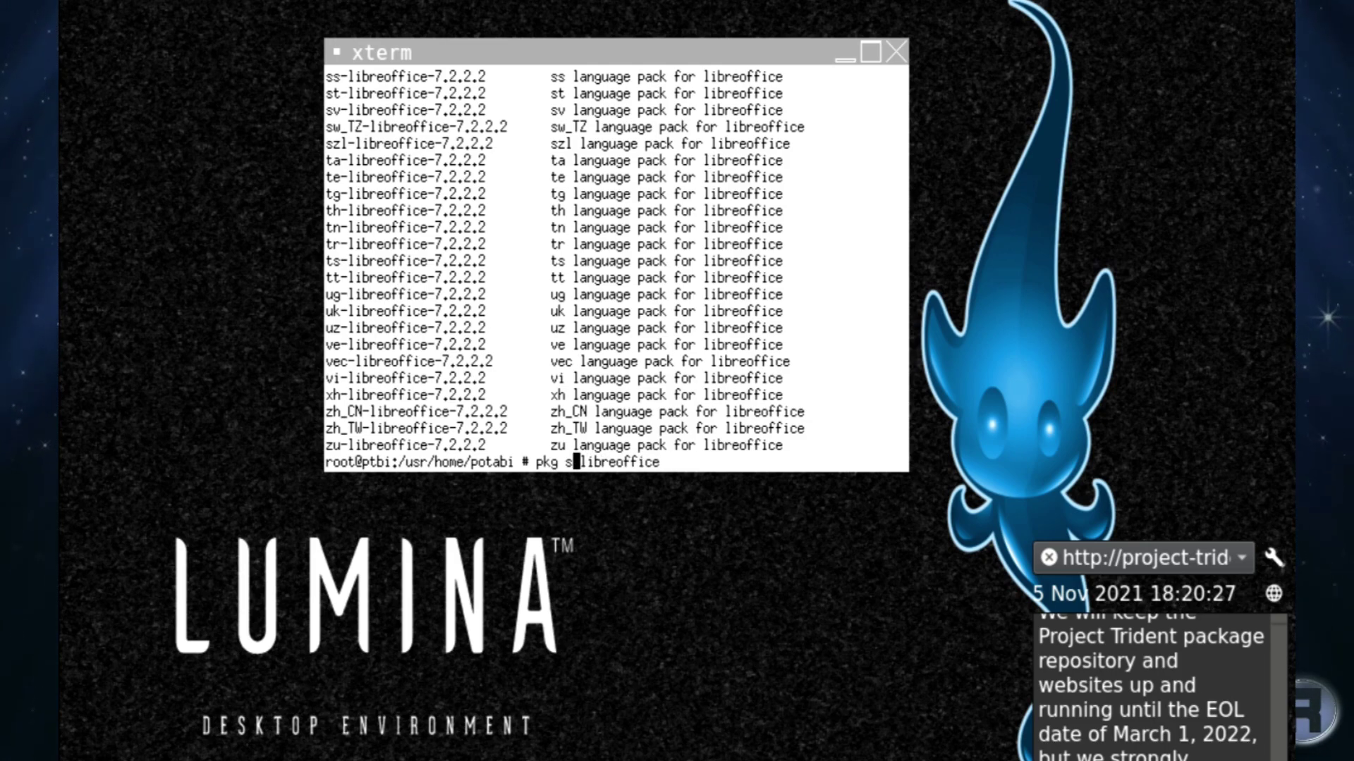
type("i")
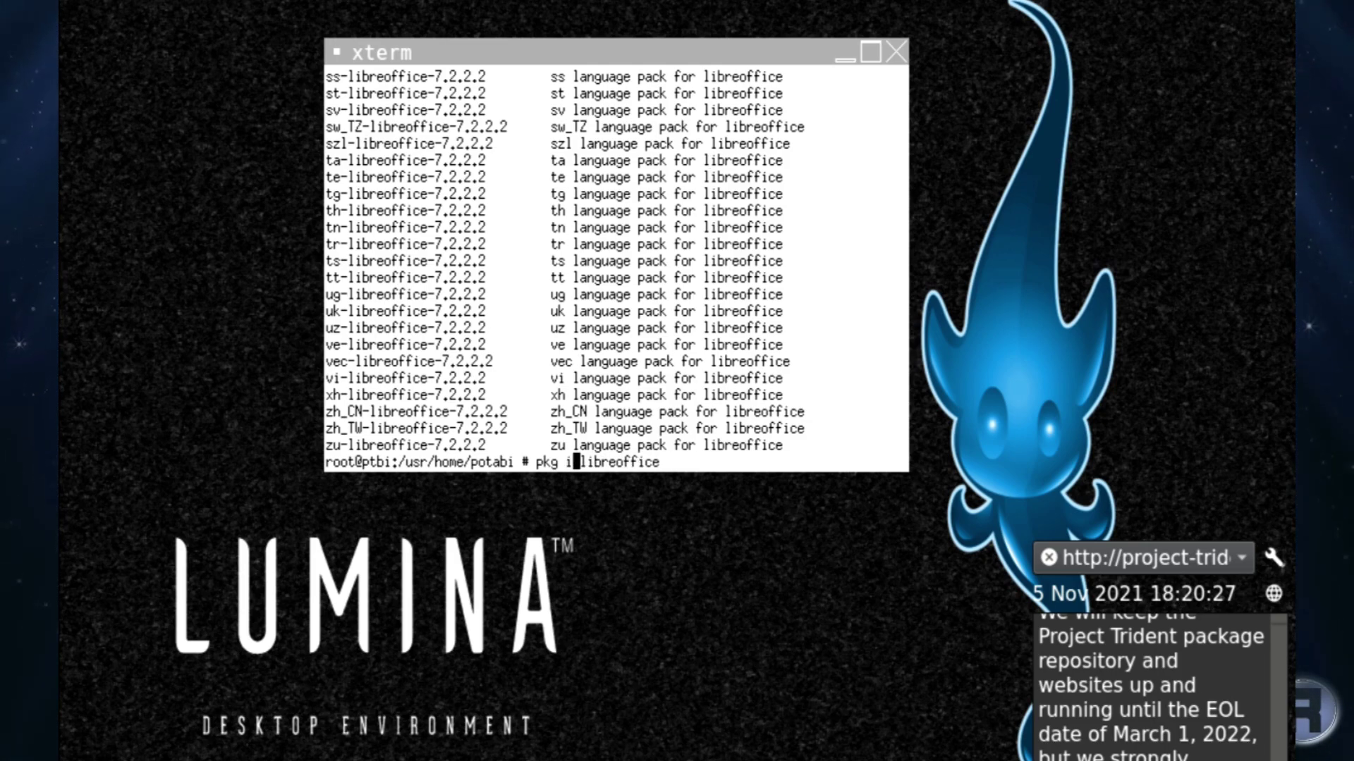
type("nsta")
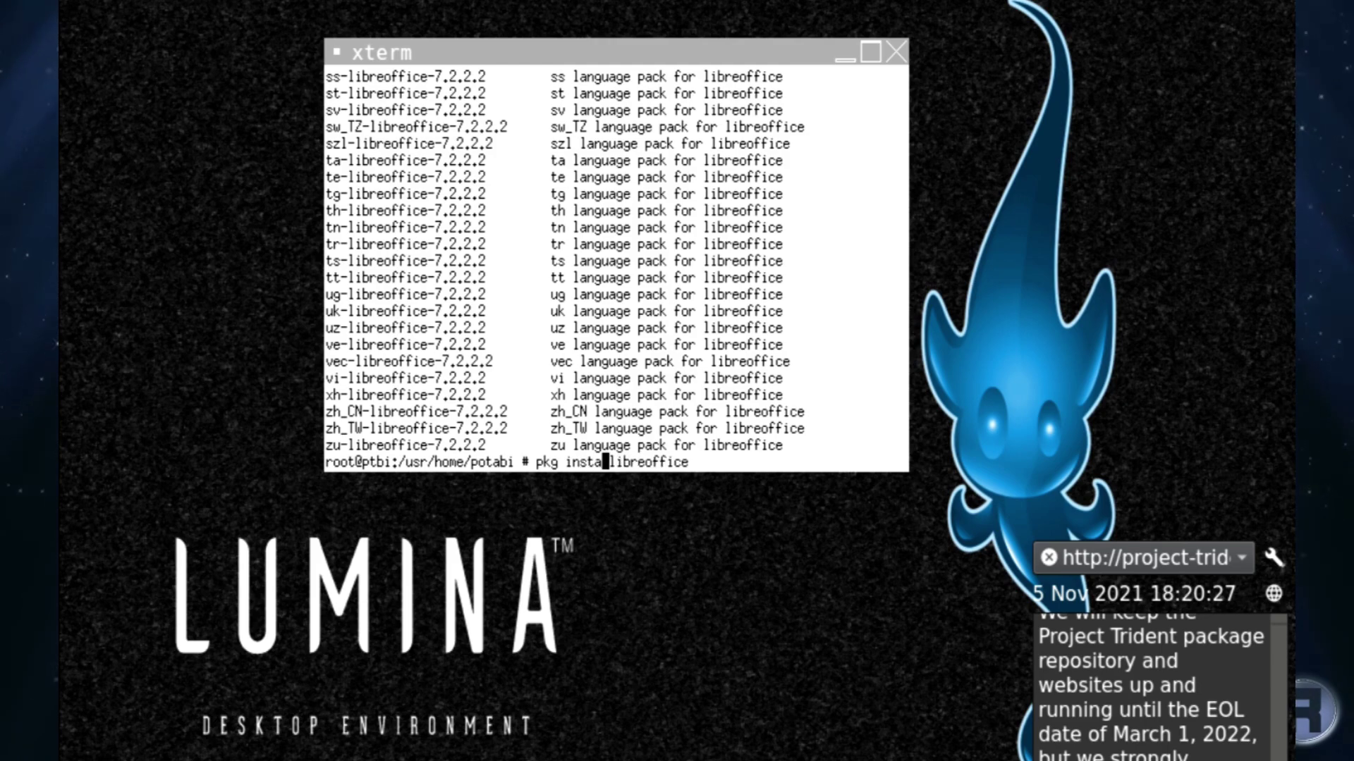
type("ll")
key("Return")
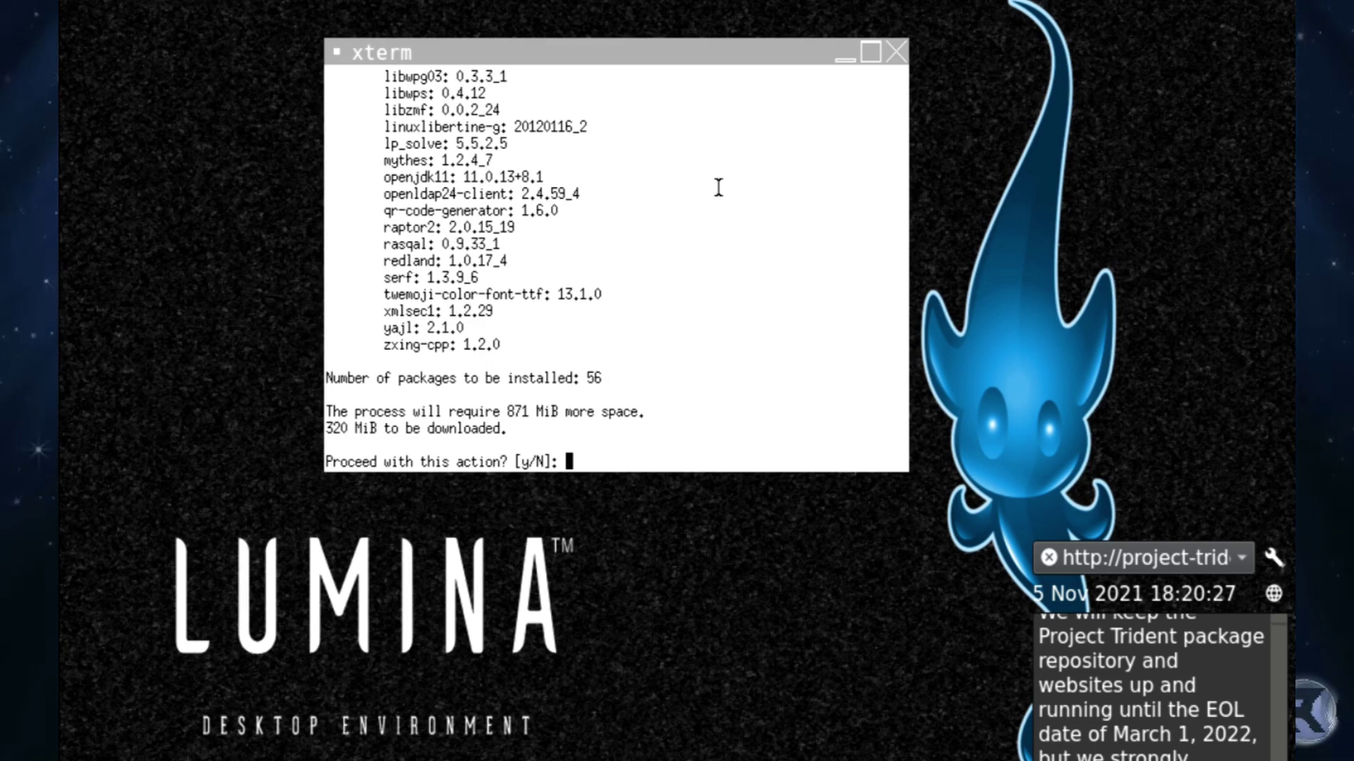
type("y")
key("Return")
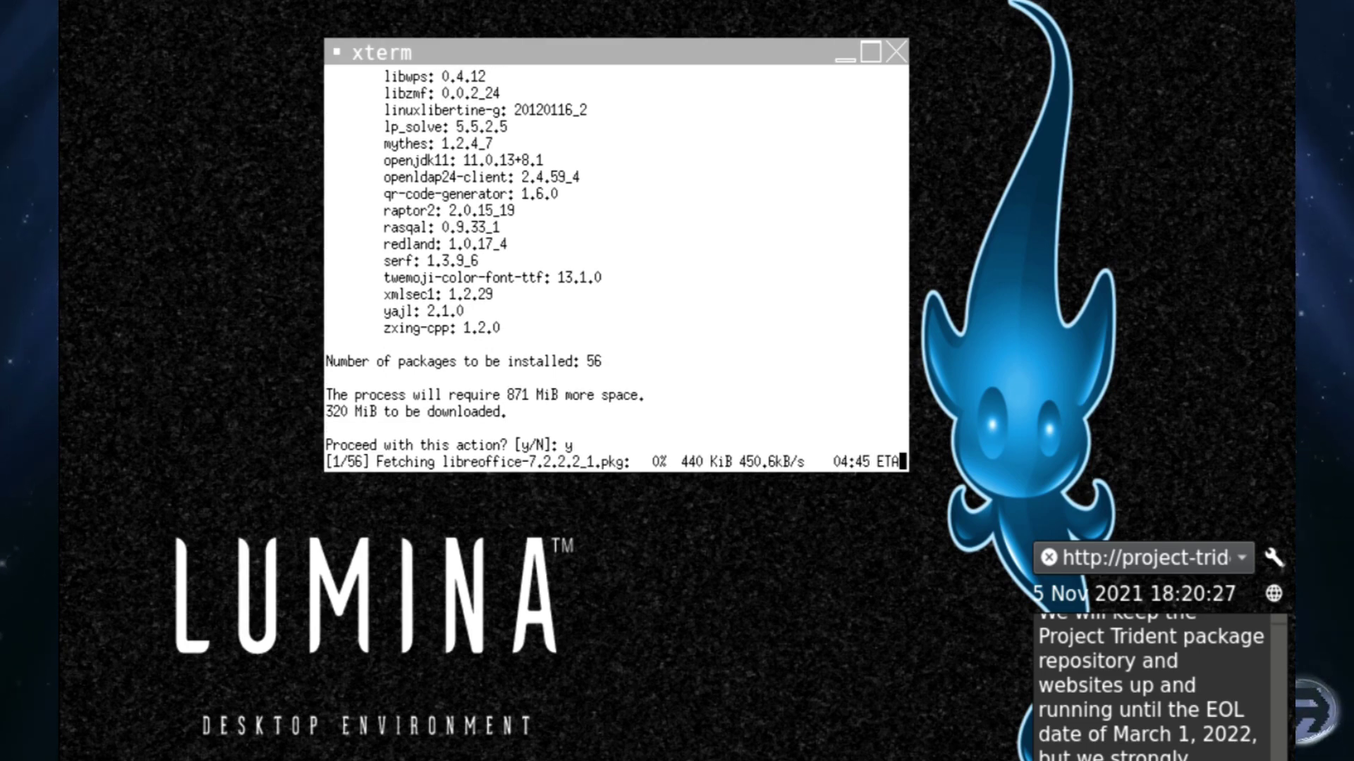
left_click_drag(710, 191, 657, 93)
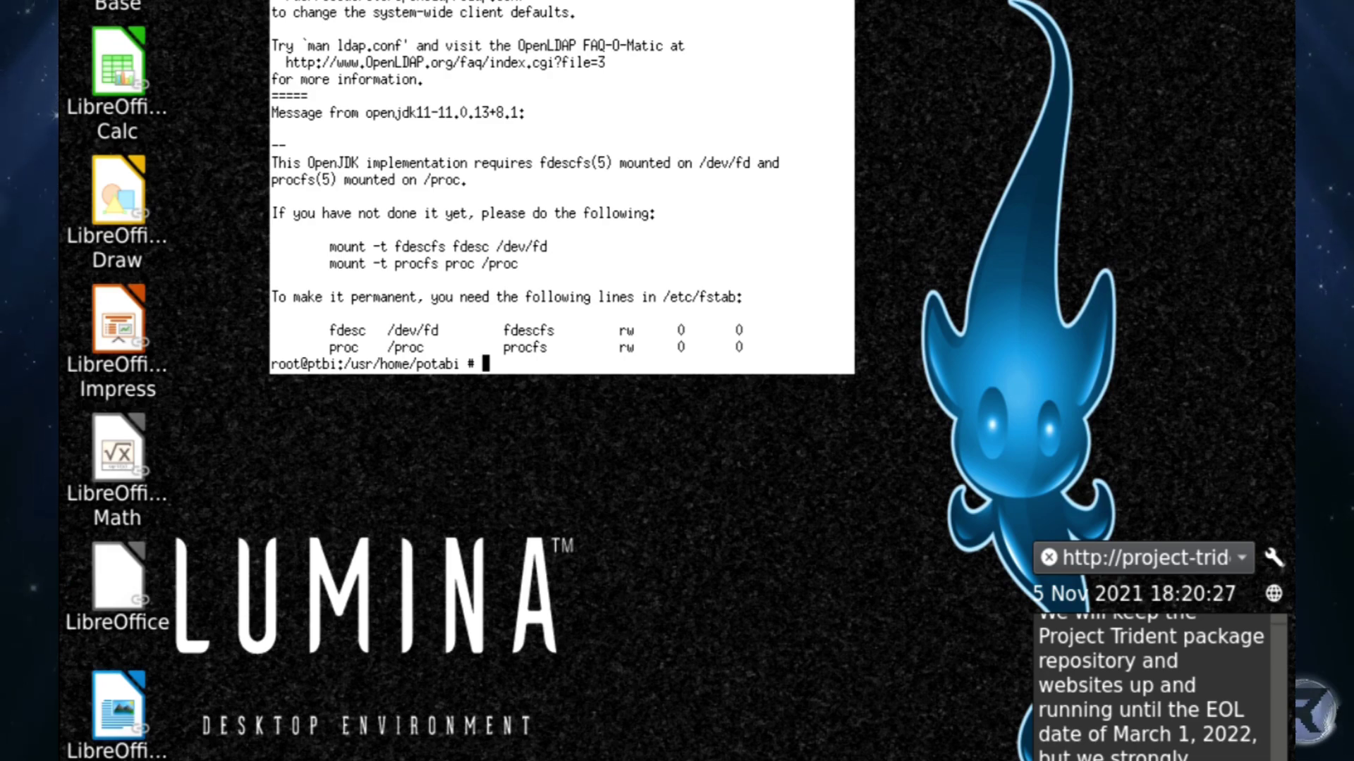
Mount fdescfs and procfs, run mount -a, and close the terminal.
left_click_drag(323, 247, 533, 250)
middle_click(564, 247)
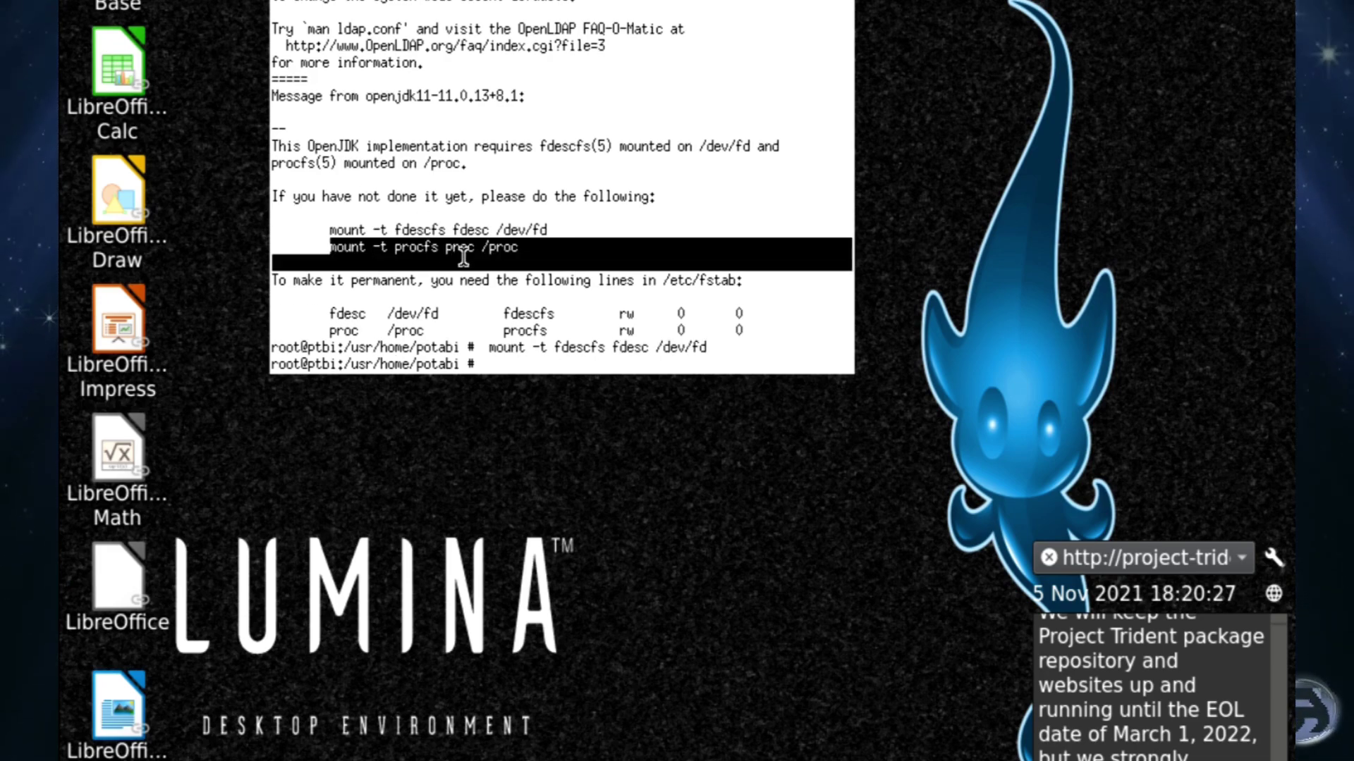
middle_click(529, 258)
type("mount -a")
key("Return")
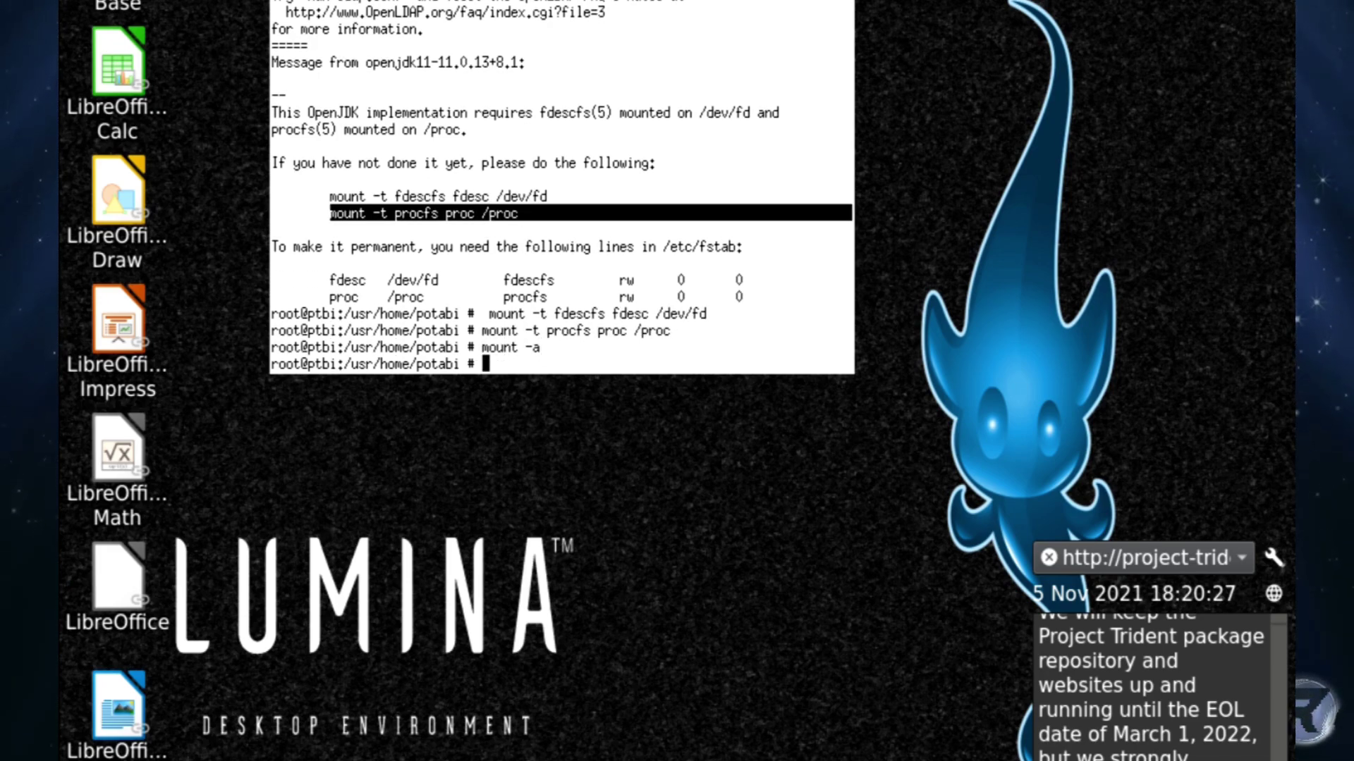
key("ctrl+d")
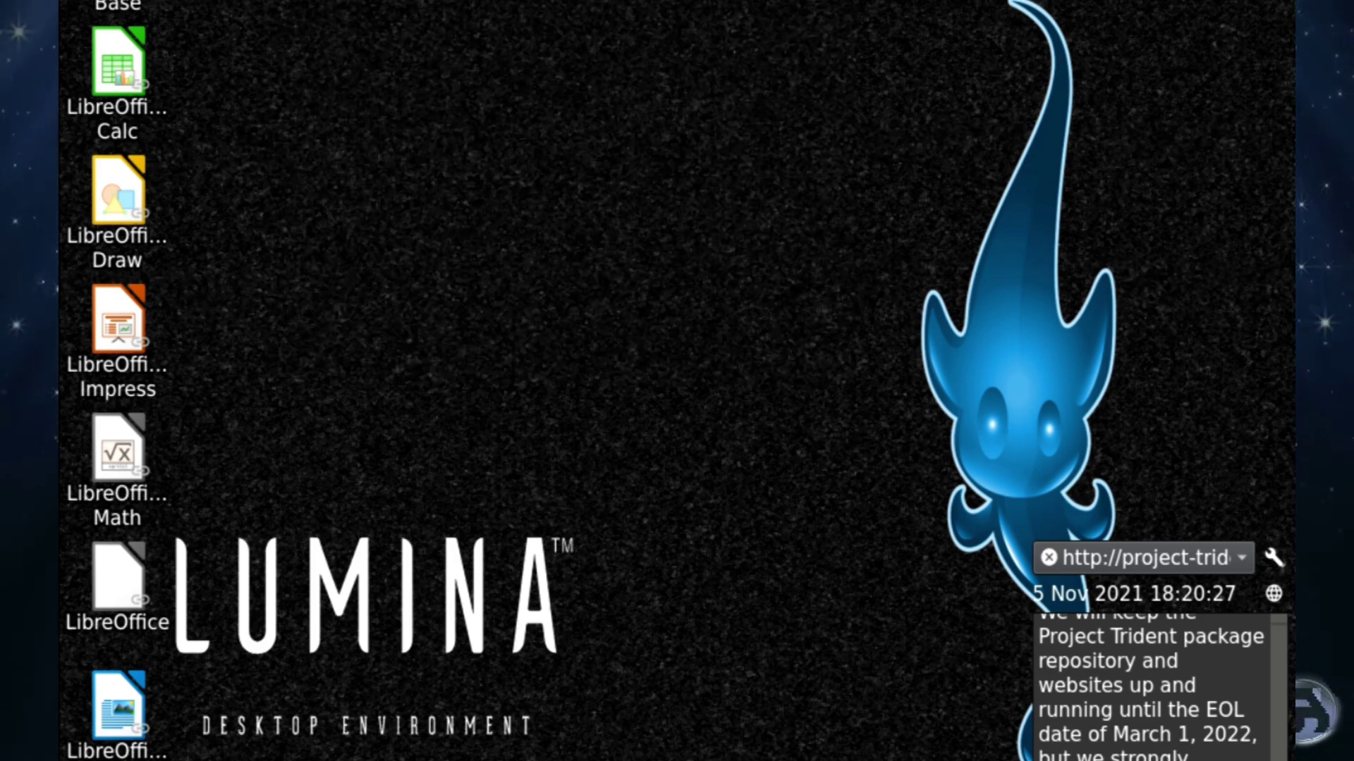
Launch LibreOffice Writer and dismiss the Tip of the Day and first-run notice.
double_click(125, 726)
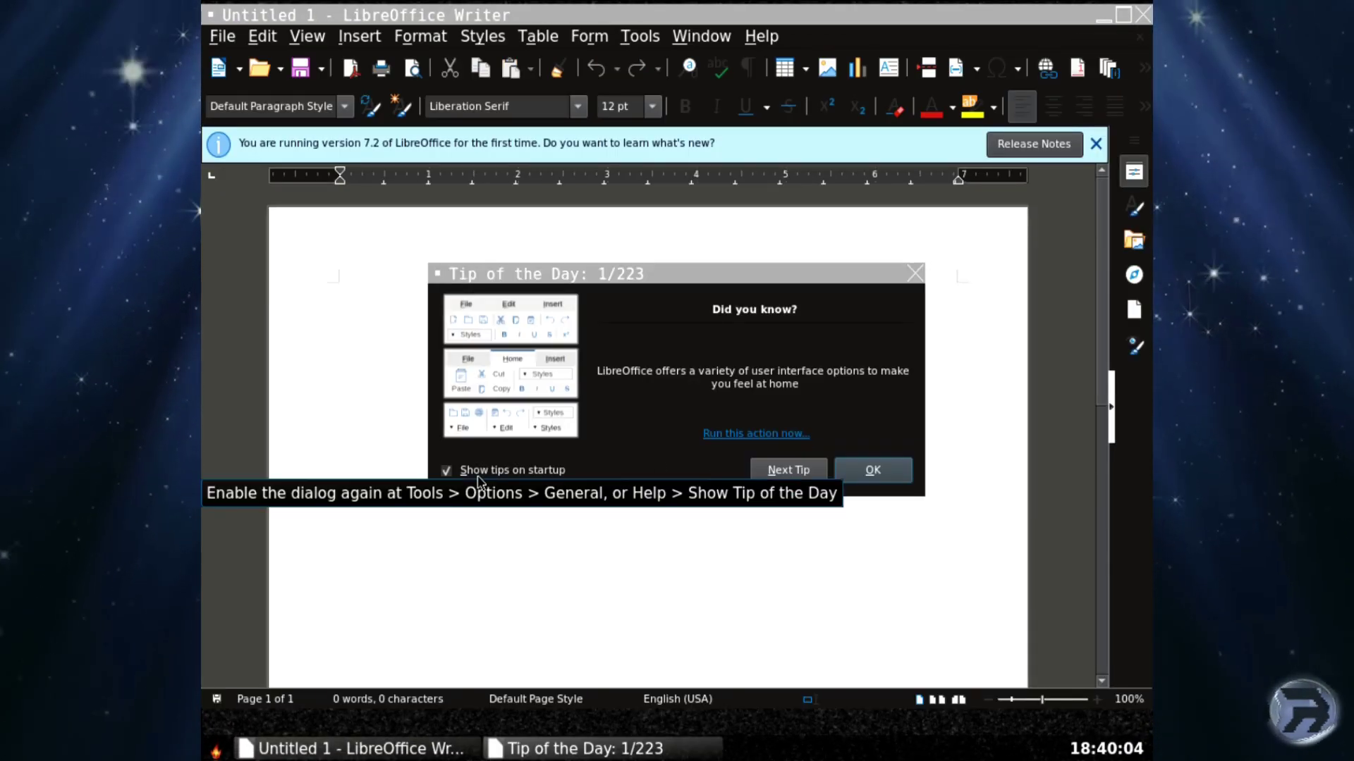
left_click(873, 469)
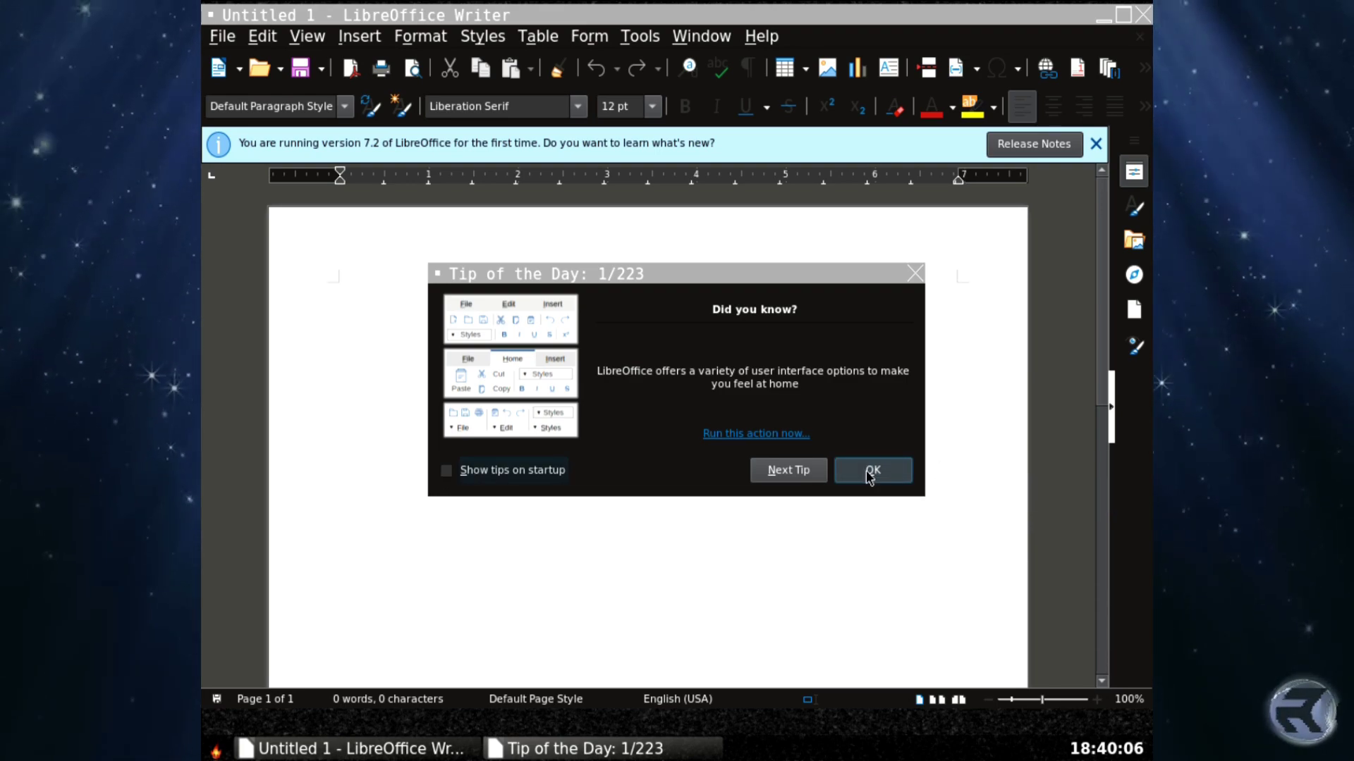
left_click(1096, 143)
Check in Help > About that LibreOffice is version 7.2.2.2, then close it.
left_click(761, 36)
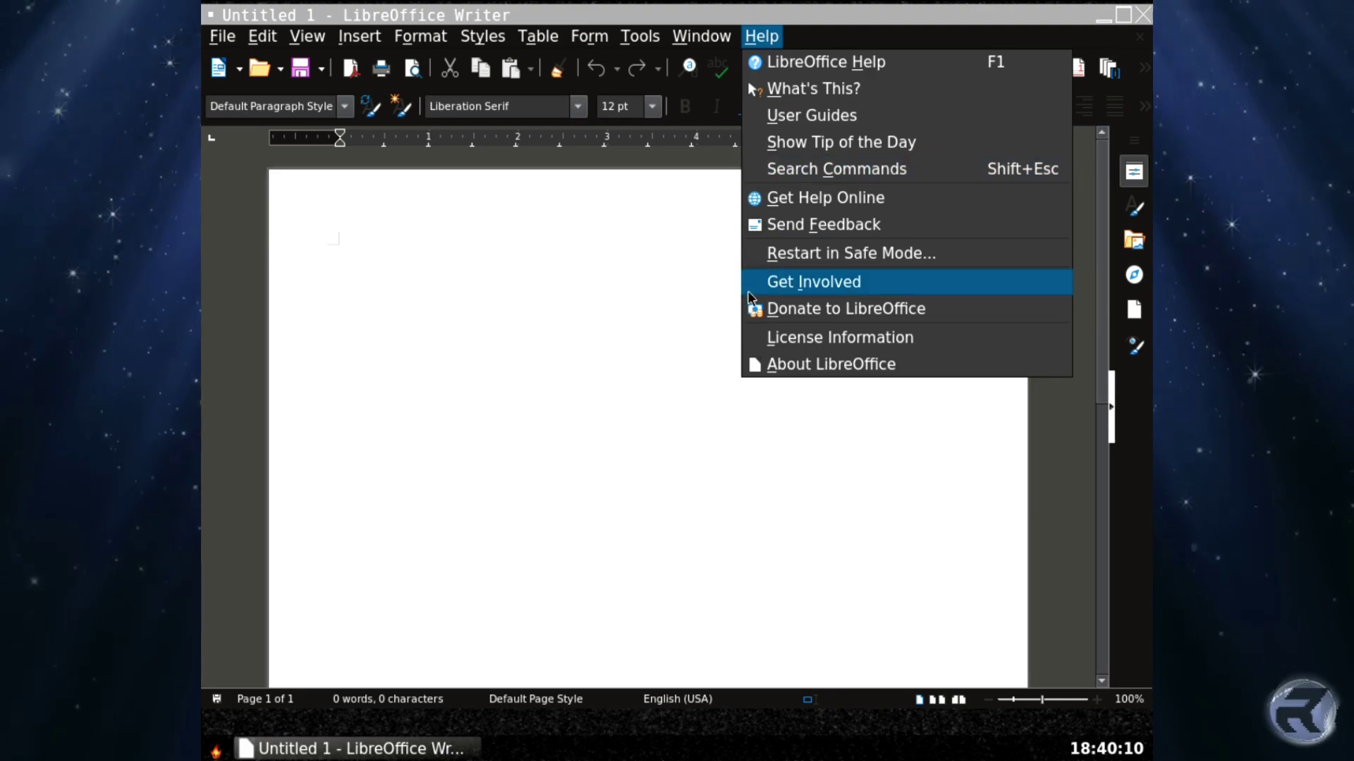
left_click(754, 363)
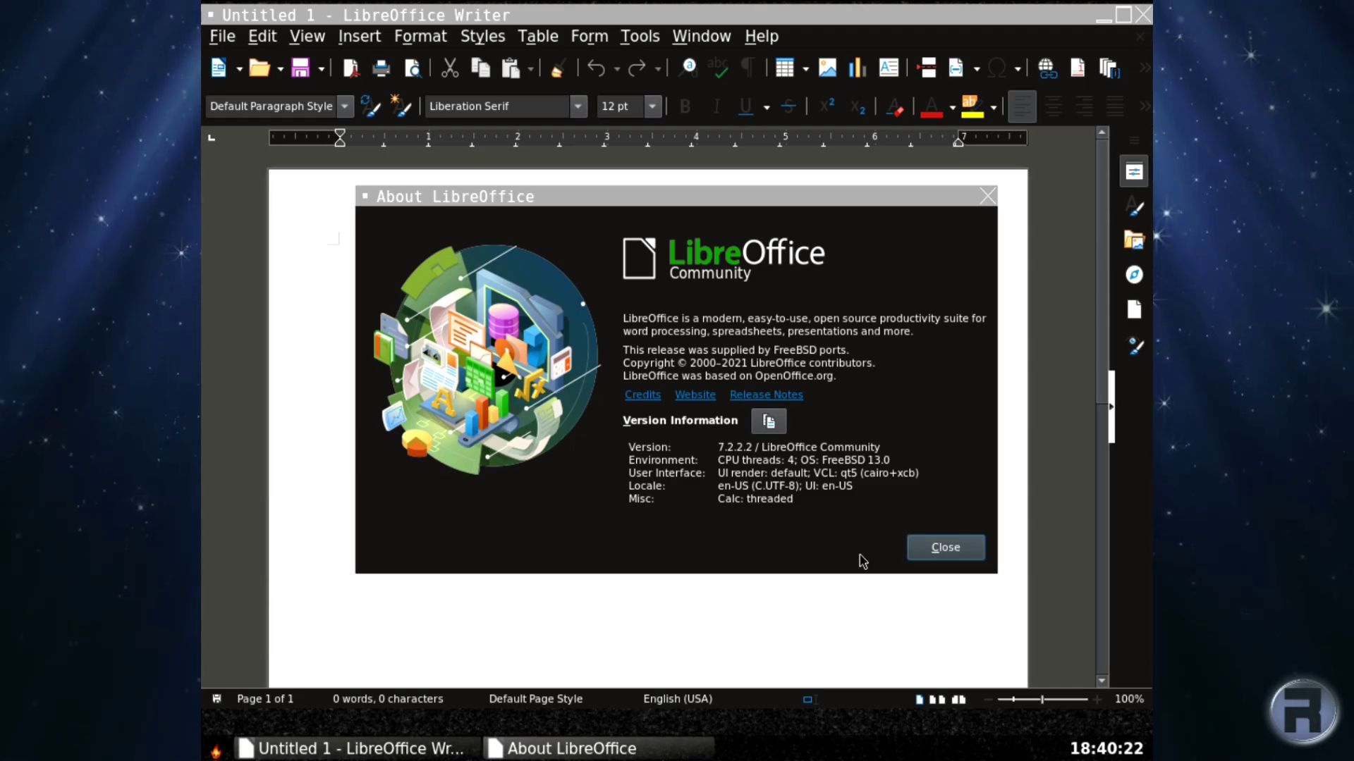
left_click(943, 550)
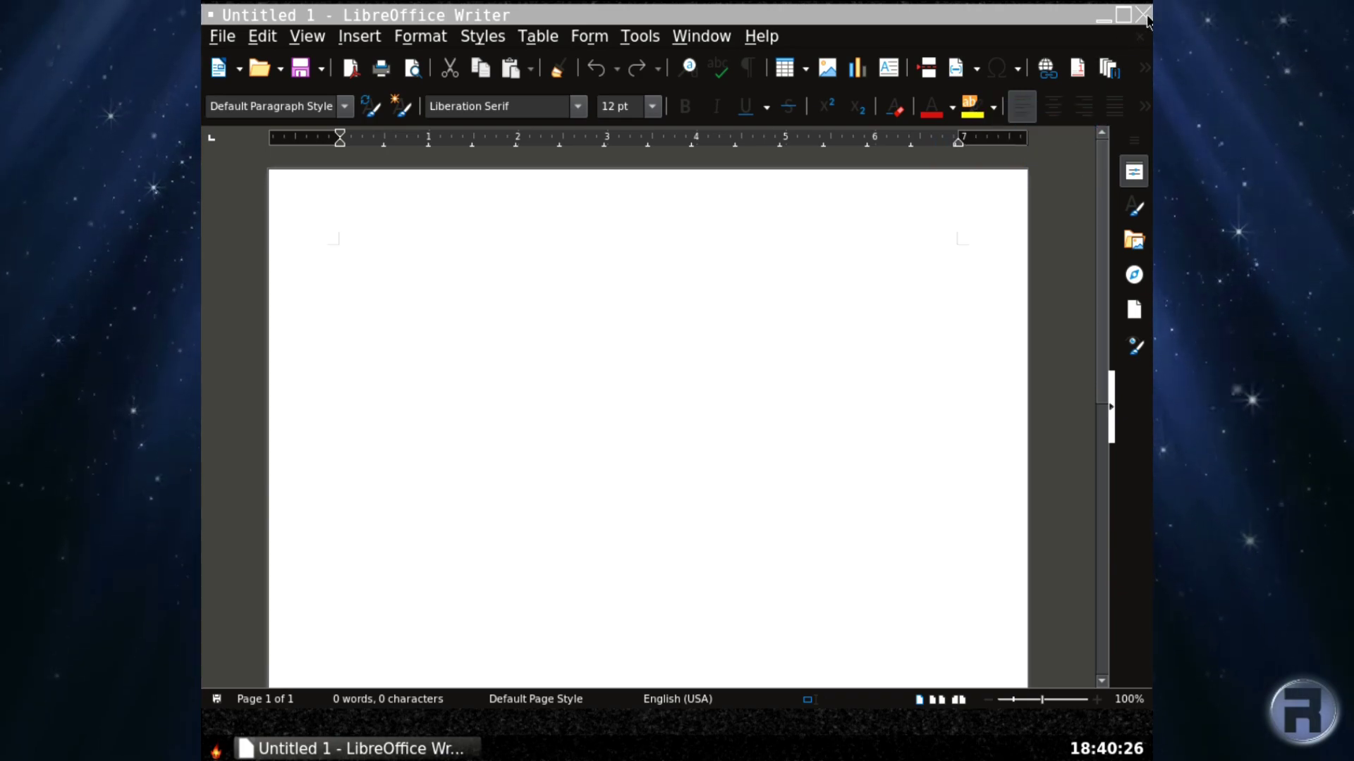
Close Writer and shut the system down via the desktop menu's Leave > Power Off.
left_click(1144, 14)
right_click(621, 147)
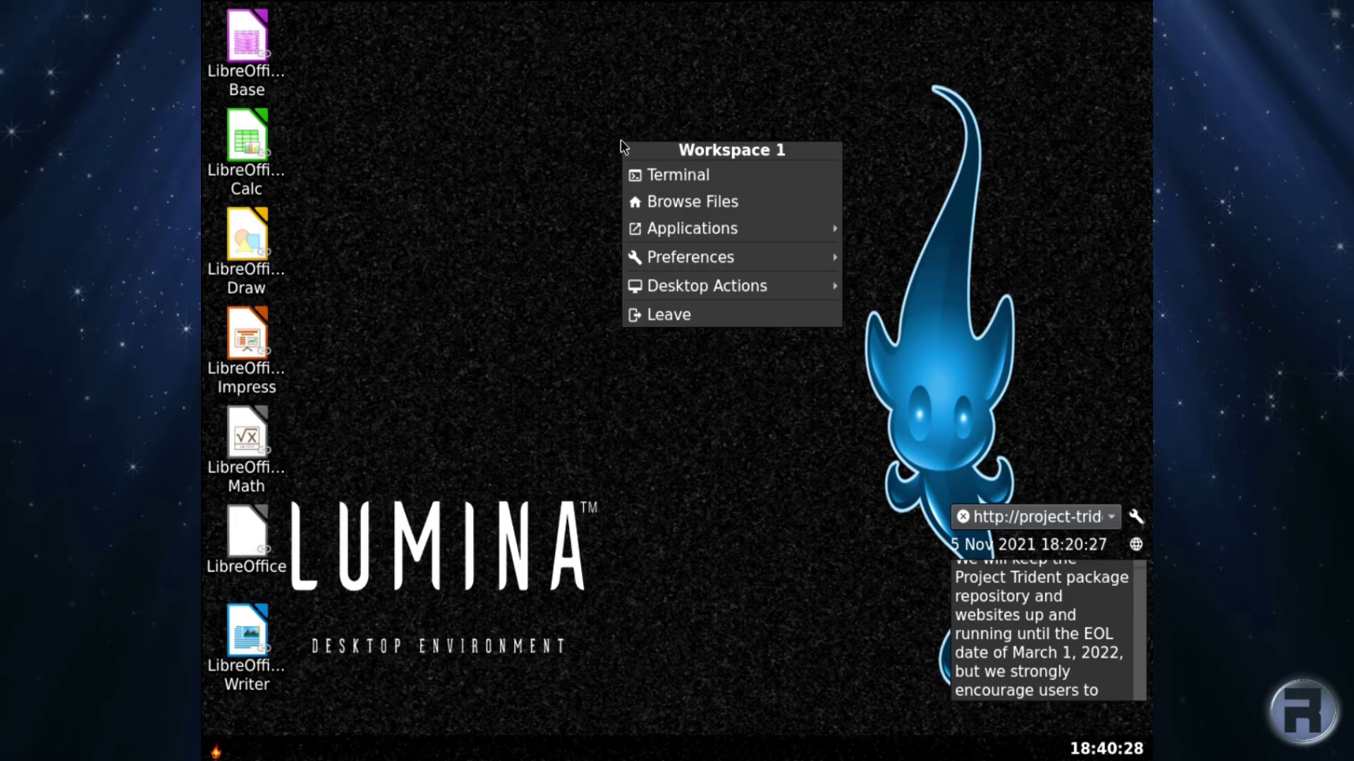
left_click(639, 314)
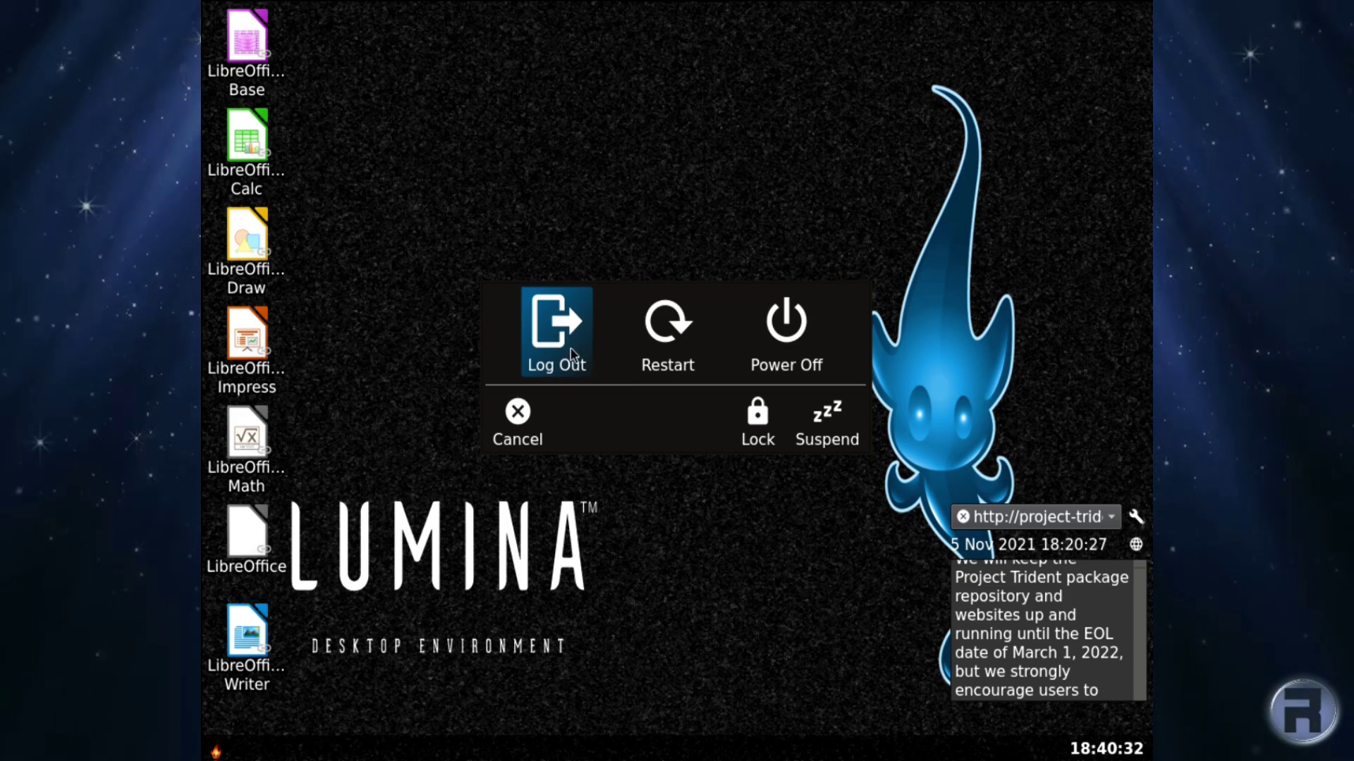
left_click(790, 333)
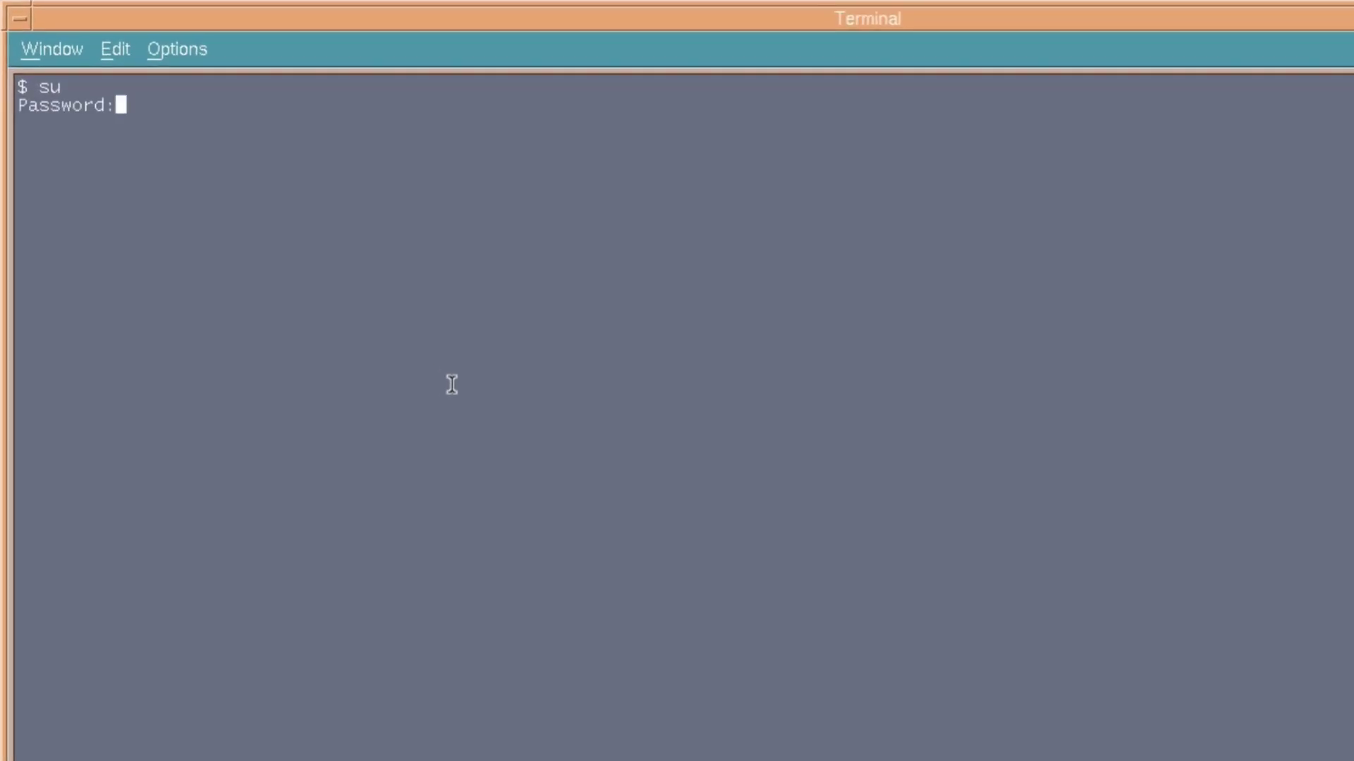
key("Return")
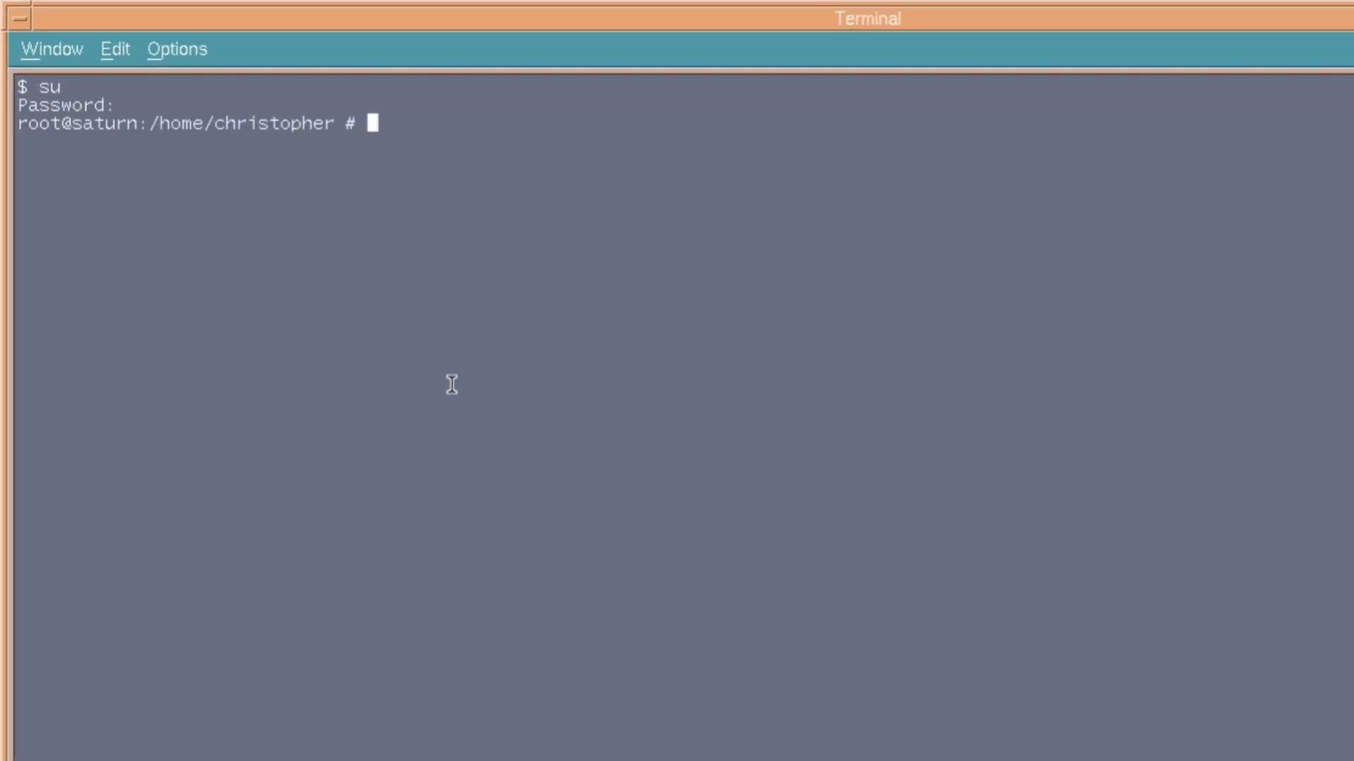
Become root and rerun 'hccontrol -n ubt0hci inquiry' from history, finding Headphones and another device.
key("Up")
key("Down")
key("Up")
key("Up")
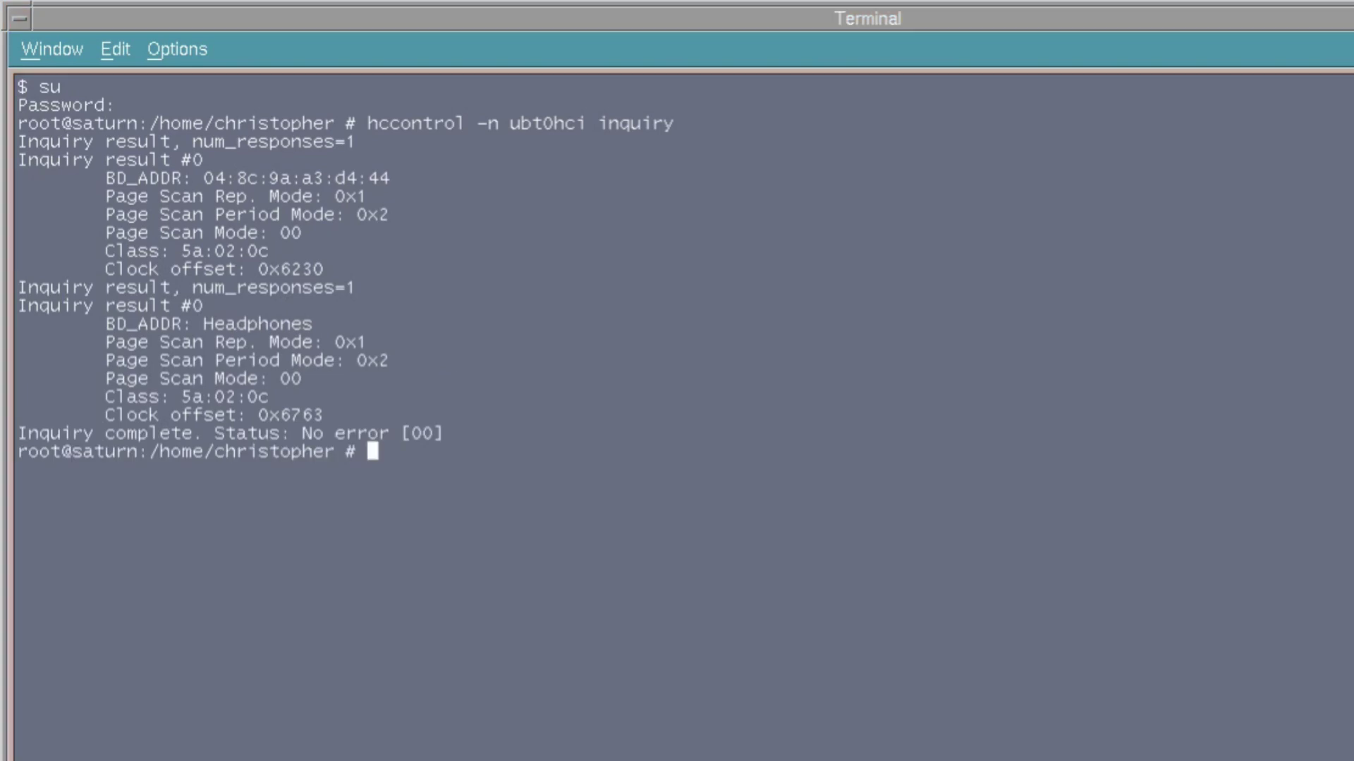
Send a remote name request to the first discovered device's Bluetooth address.
left_click(550, 589)
middle_click(548, 589)
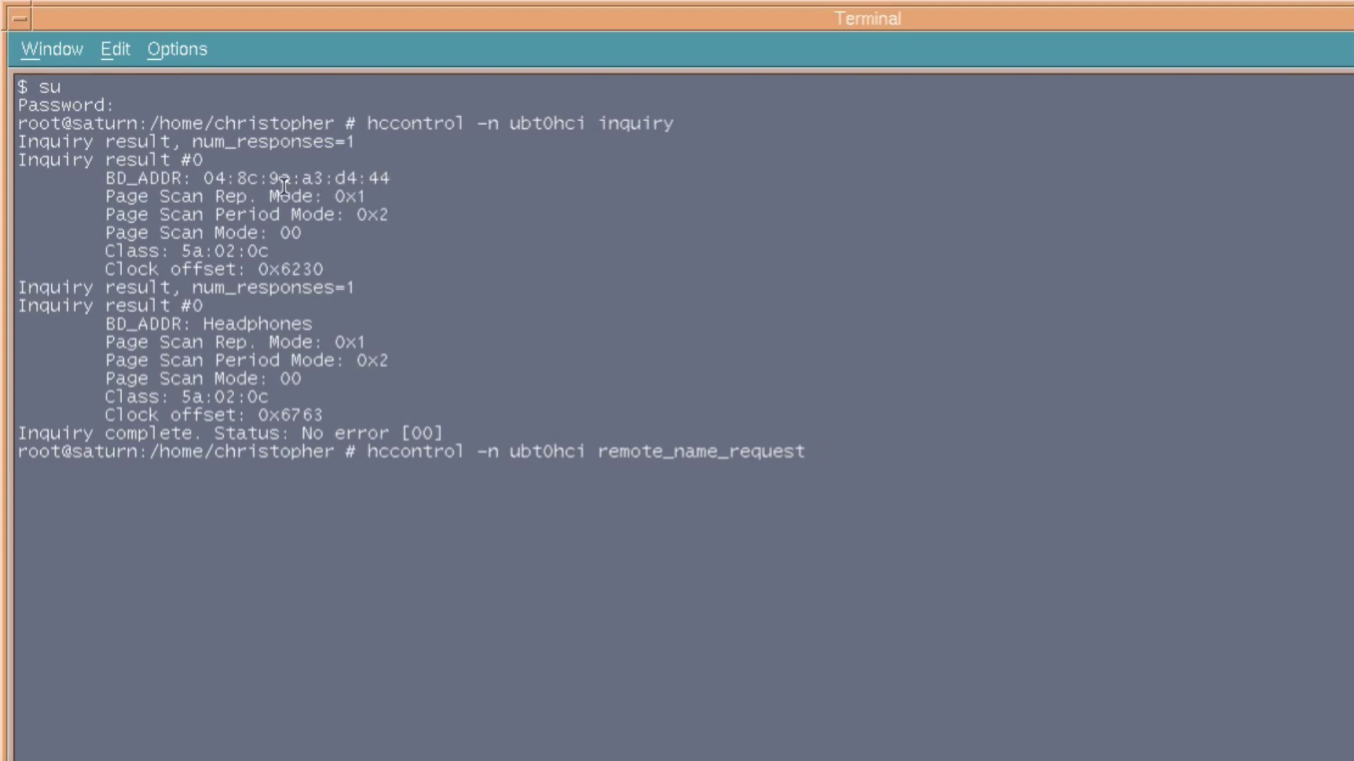
left_click_drag(204, 178, 390, 178)
middle_click(447, 224)
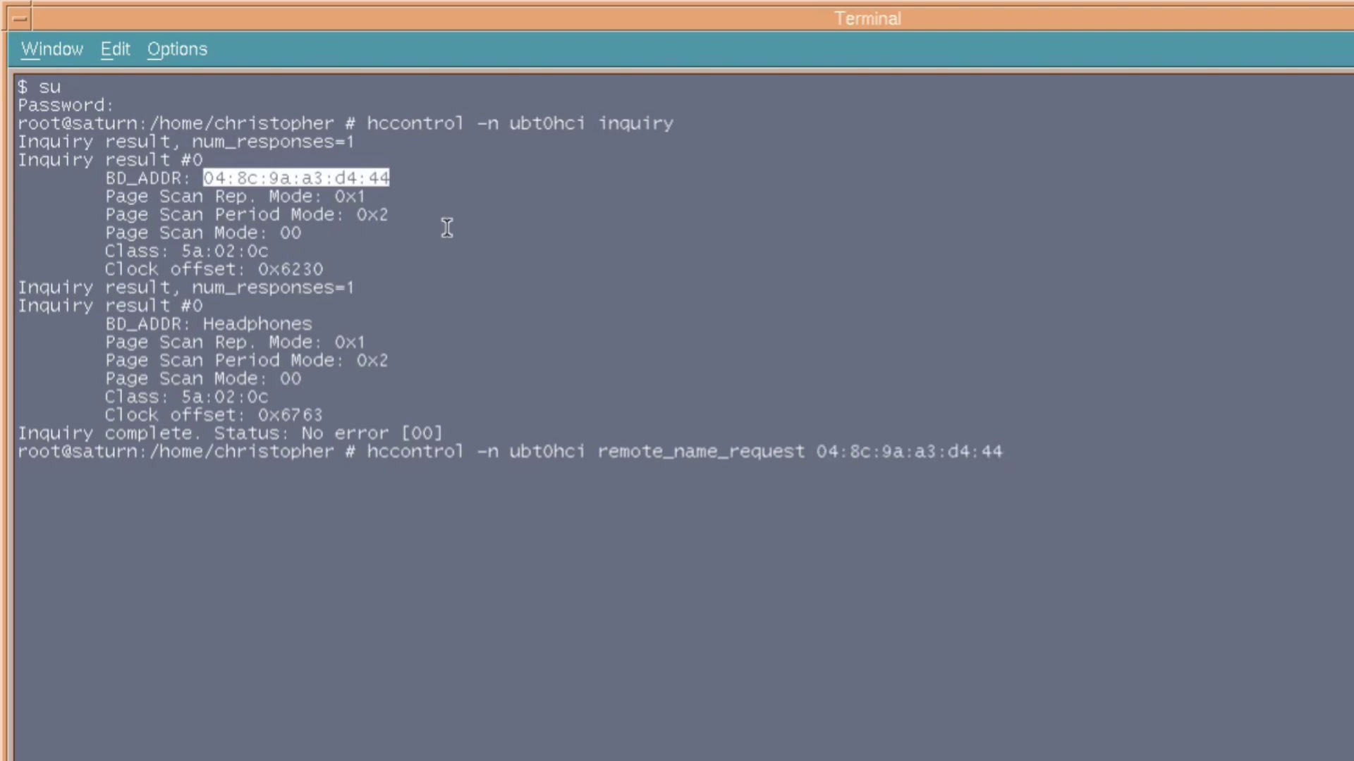
key("Return")
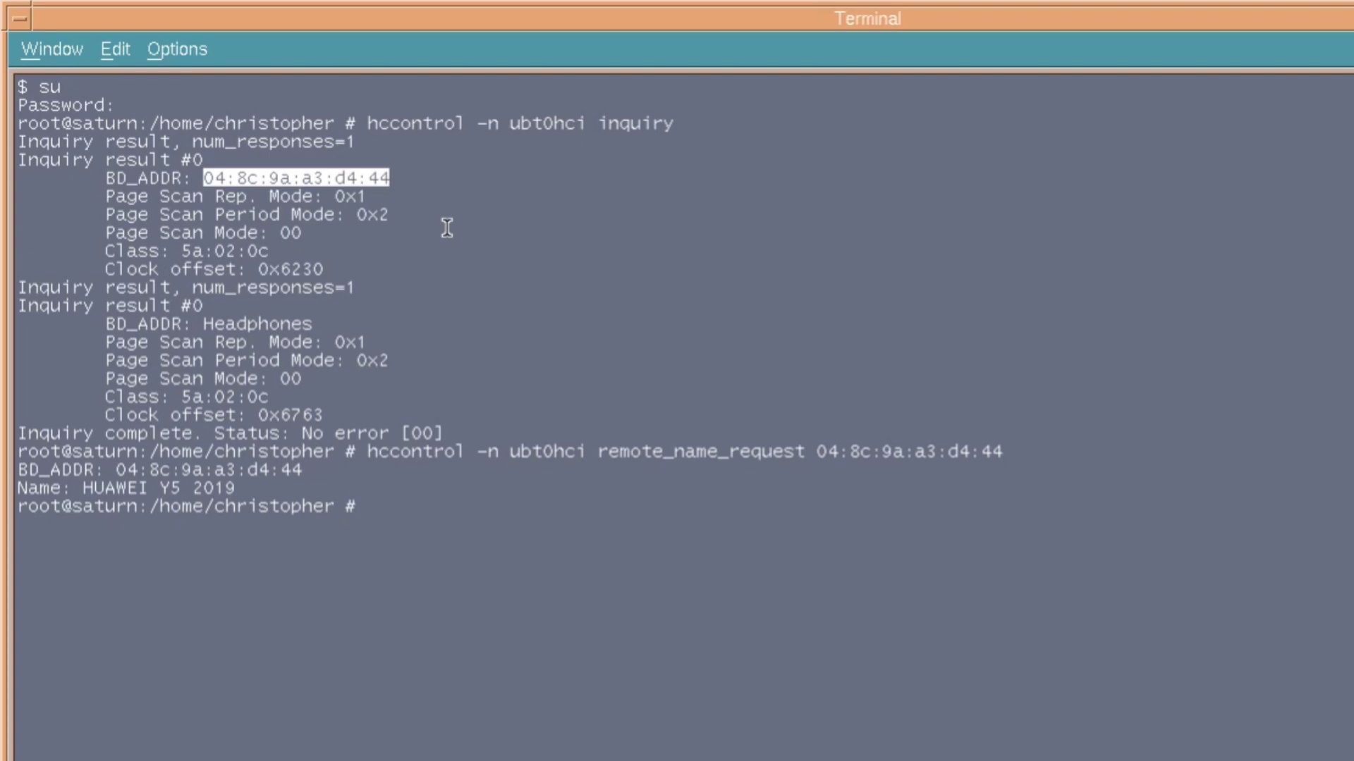
middle_click(1009, 574)
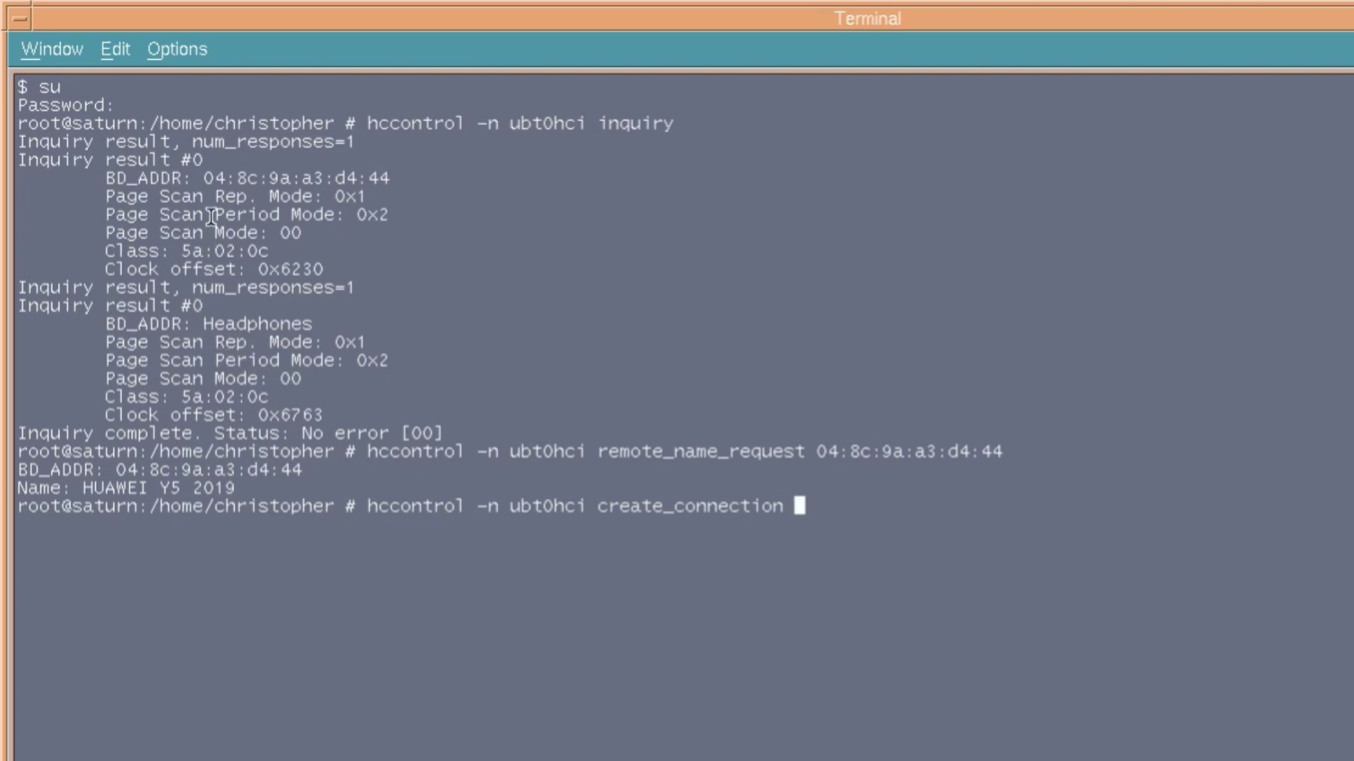
left_click_drag(204, 177, 391, 177)
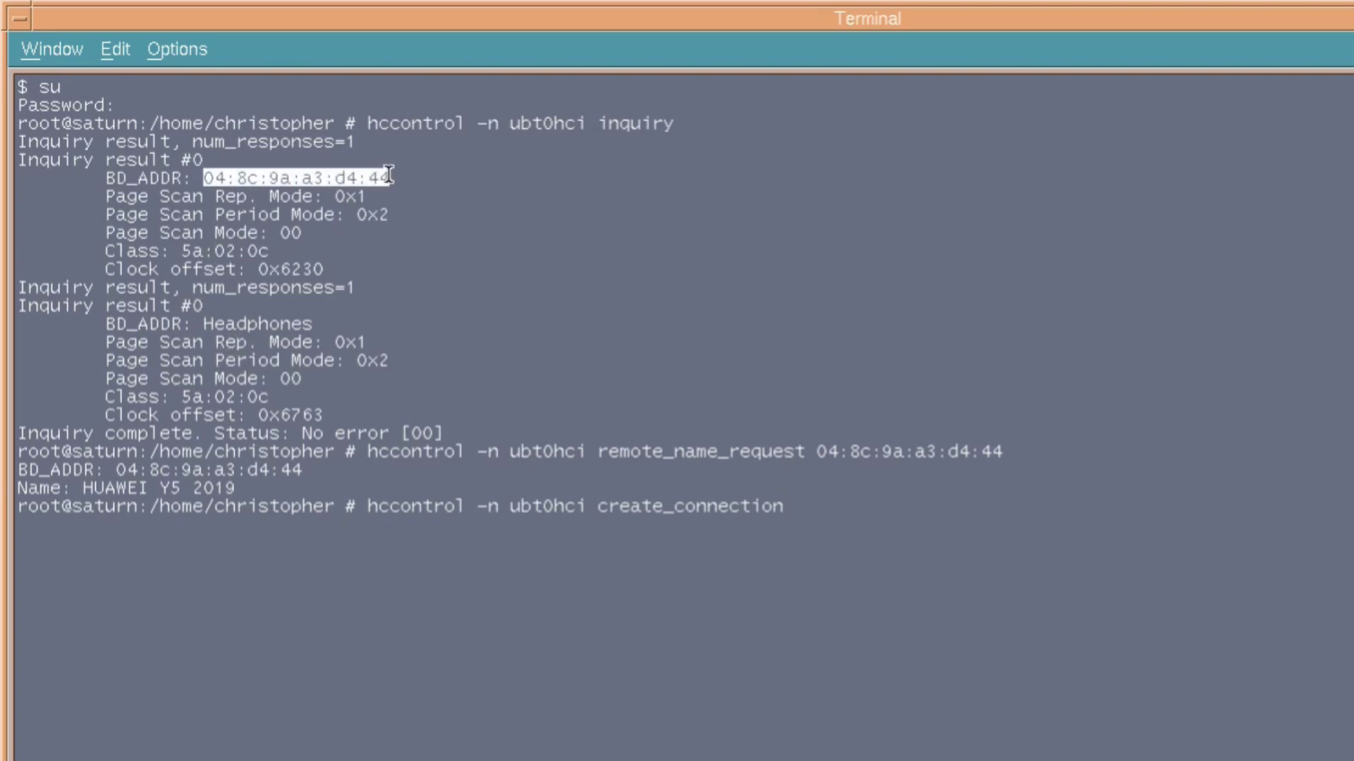
middle_click(431, 322)
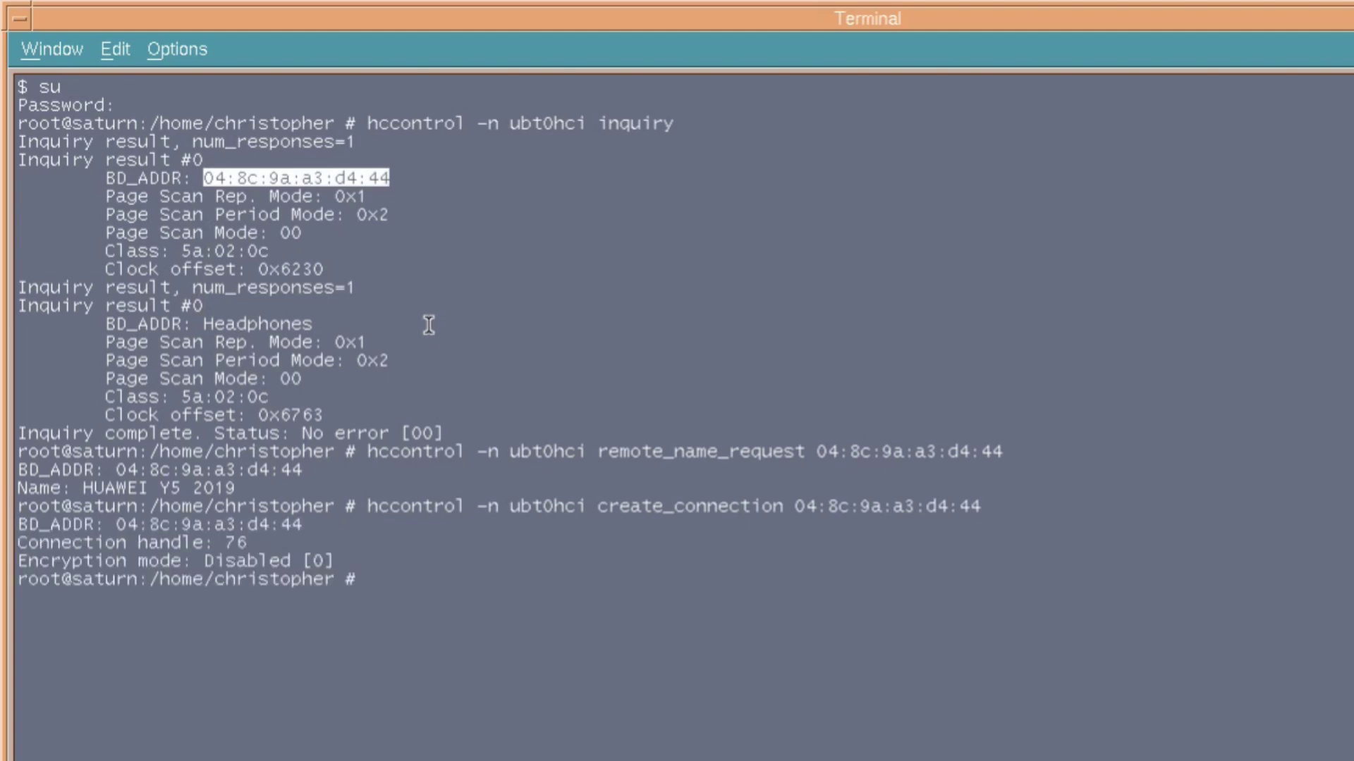
left_click(814, 605)
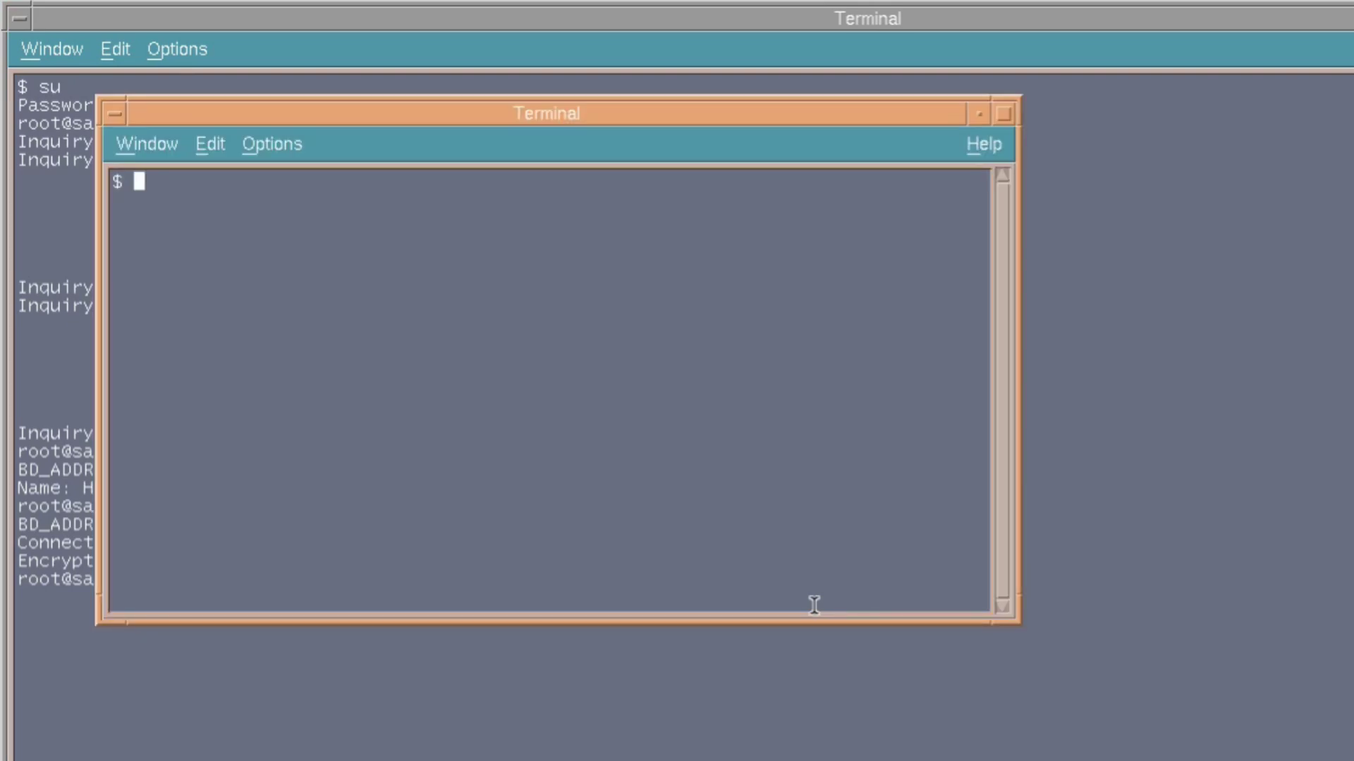
Move the new terminal right, become root, and open /etc/bluetooth/hosts in ee.
left_click_drag(539, 120, 920, 73)
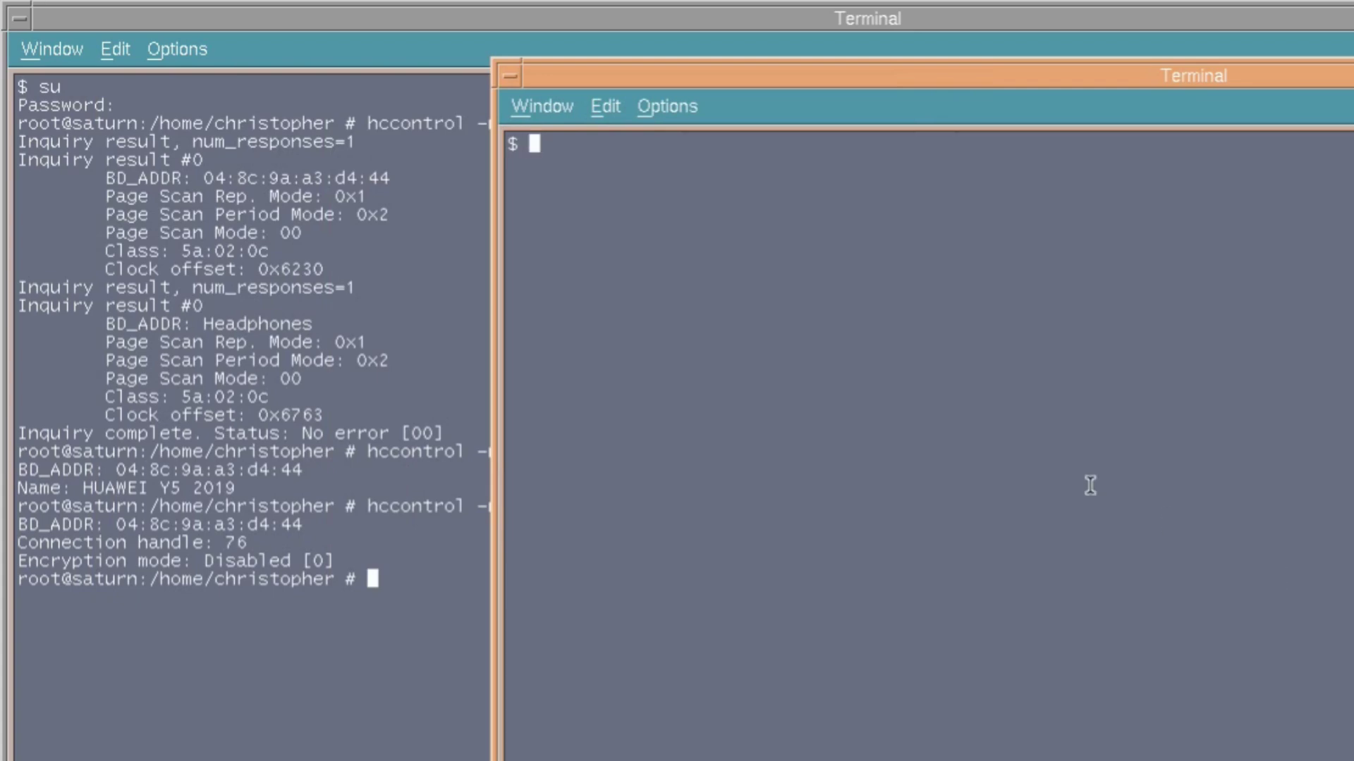
type("su")
key("Return")
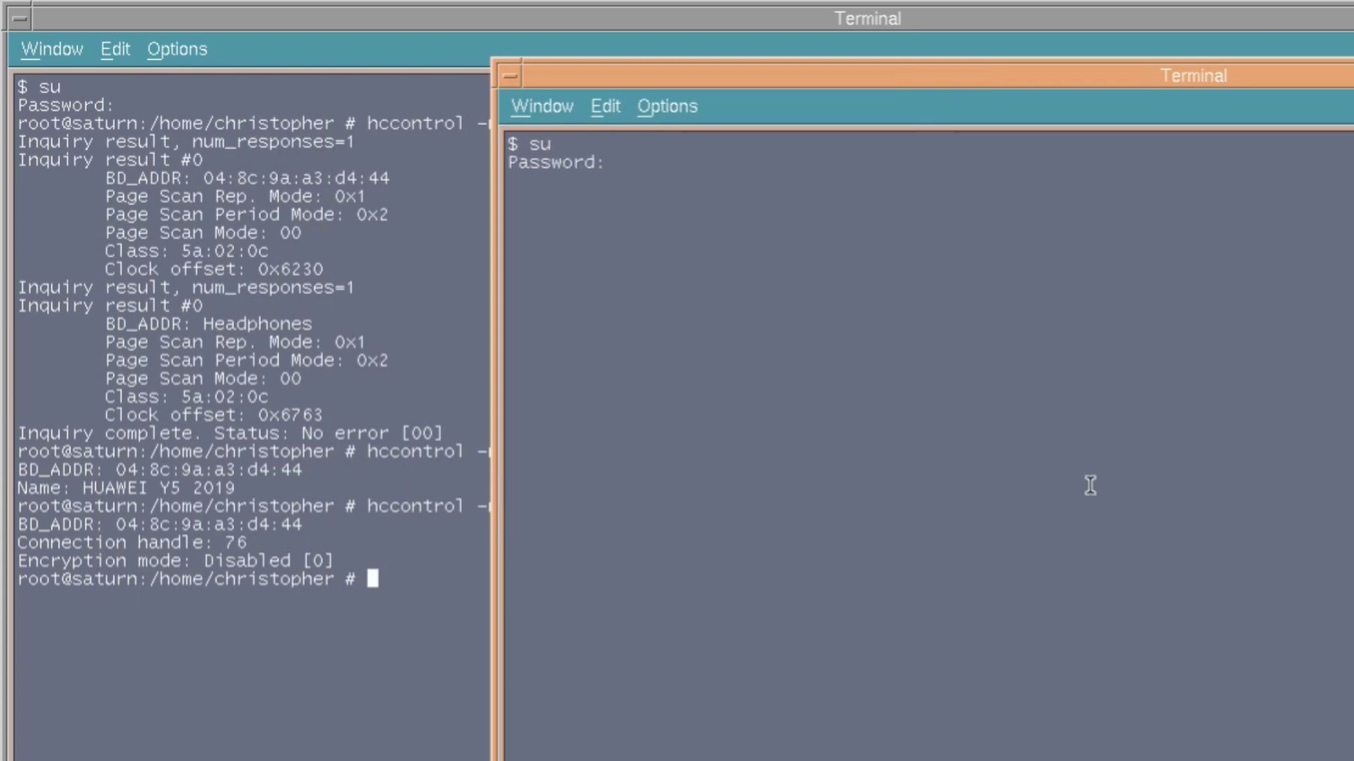
key("Return")
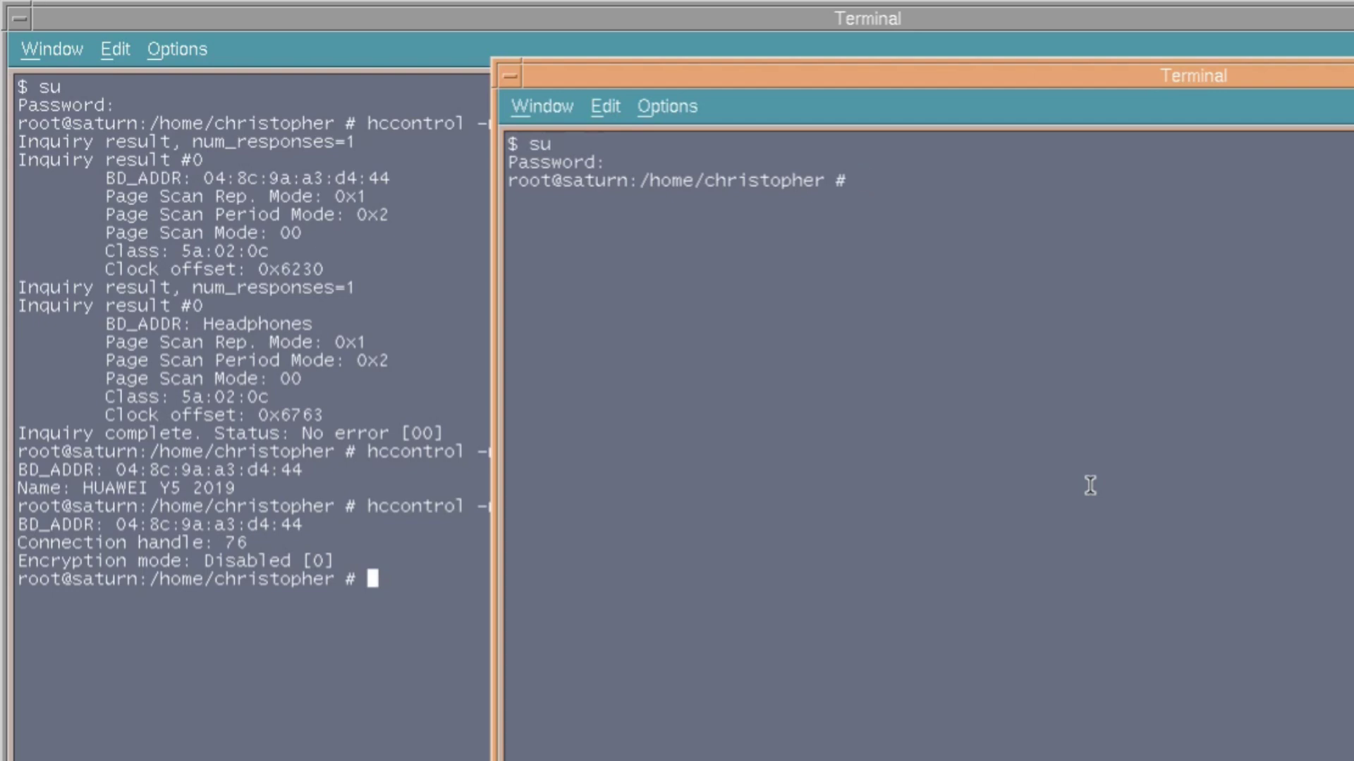
type("edit")
middle_click(1309, 493)
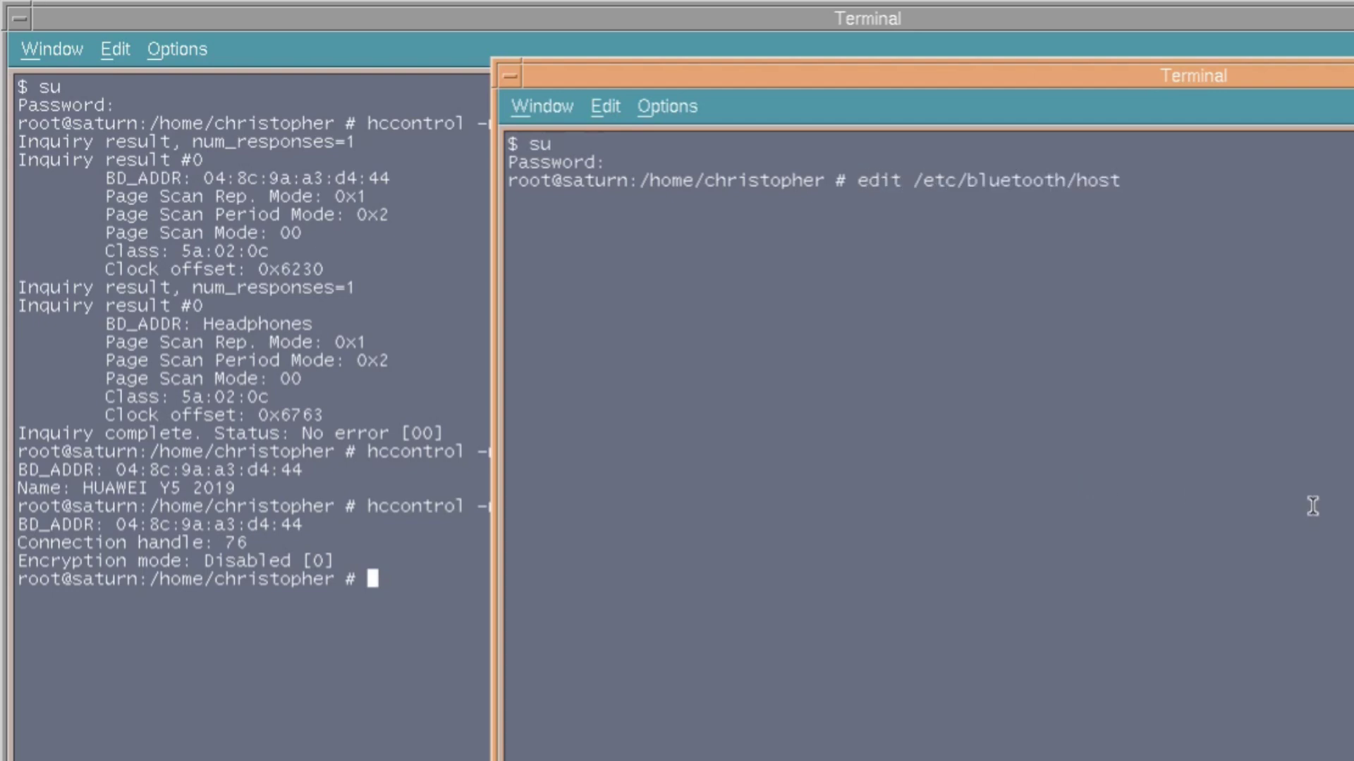
type("s")
key("Return")
Comment out the Headphones entry with # and start a new line below it.
key("Down")
key("Down")
key("Down")
key("Down")
key("Down")
key("Down")
key("Down")
key("Down")
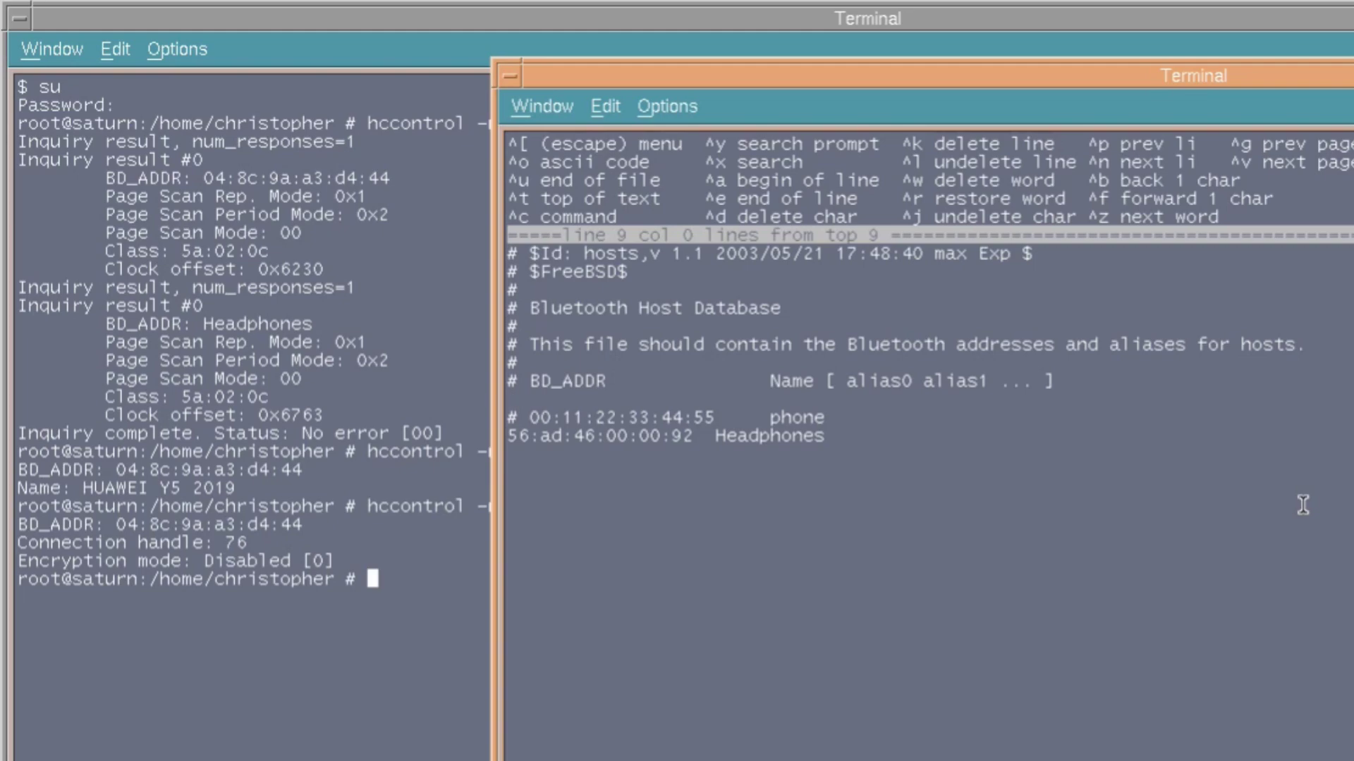
key("Down")
key("Down")
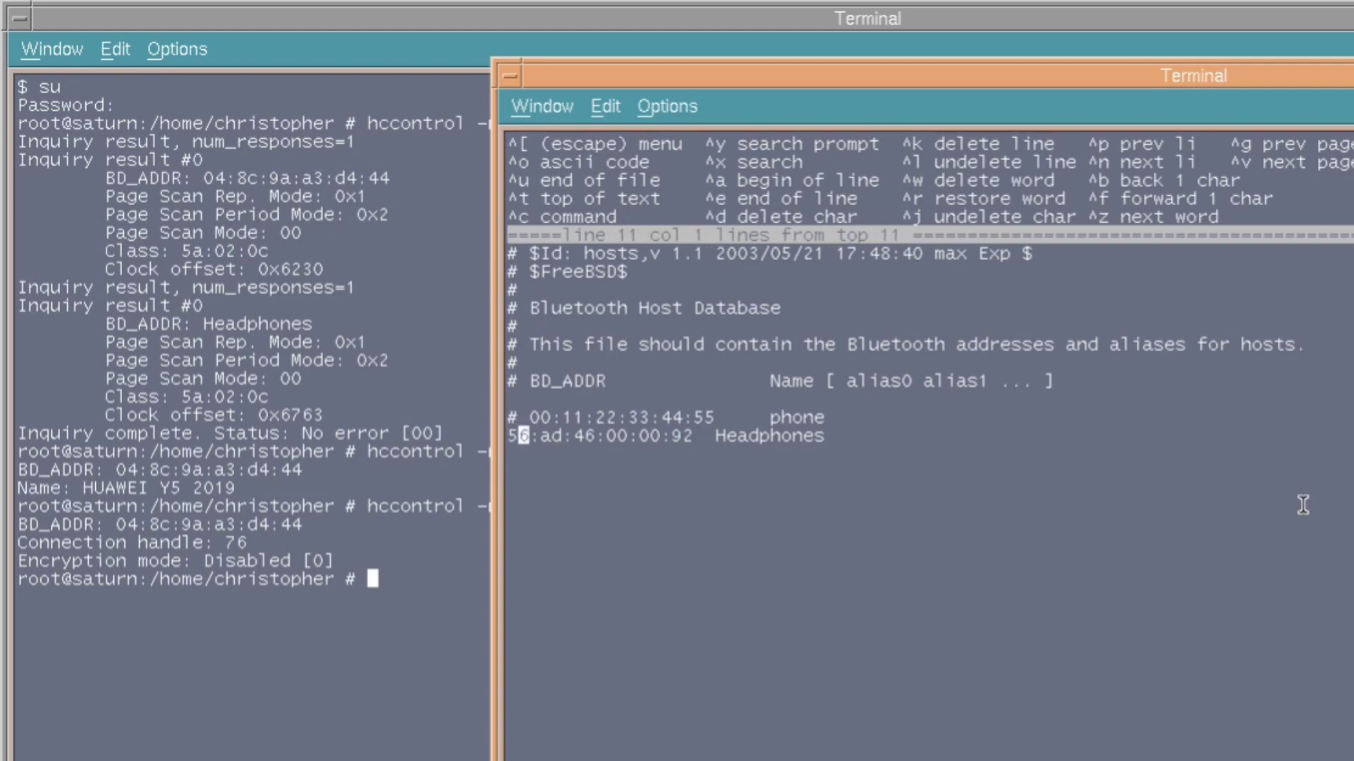
type("\\")
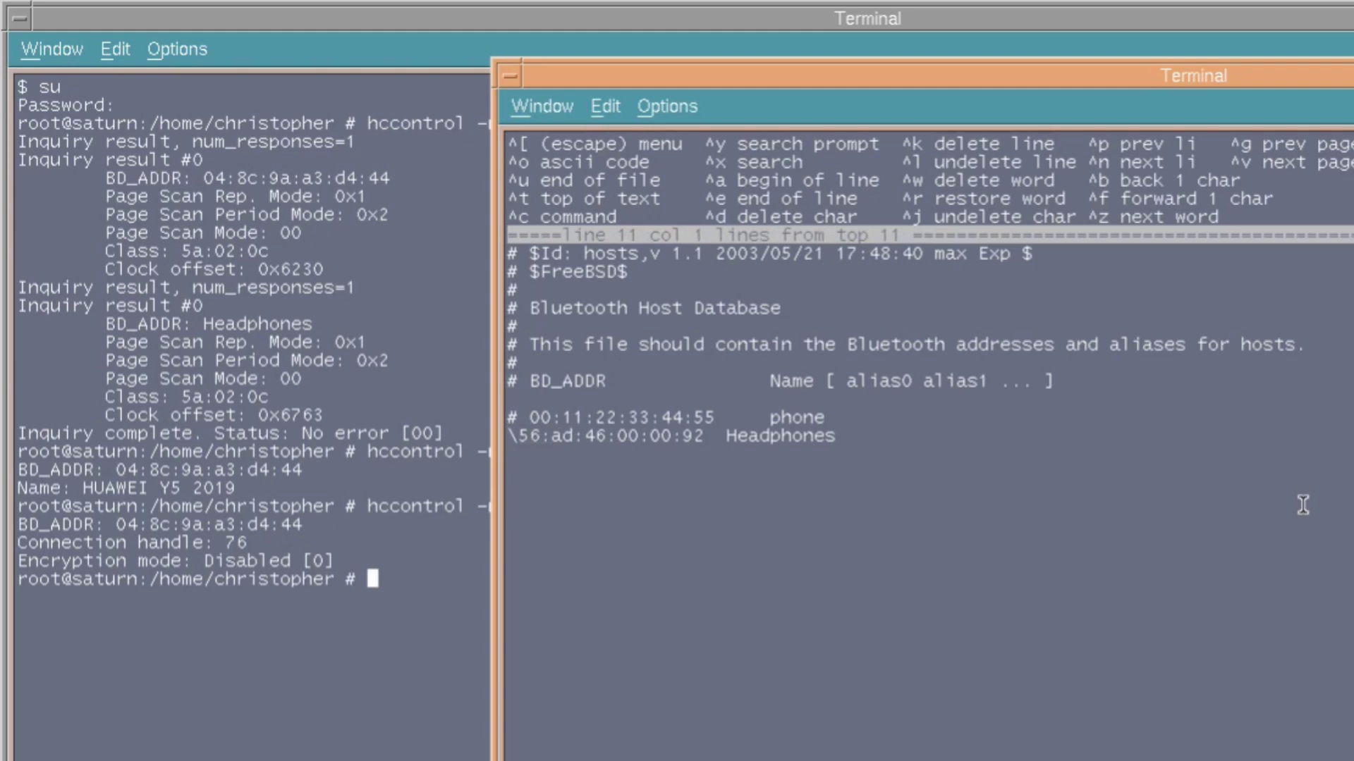
key("BackSpace")
type("#@")
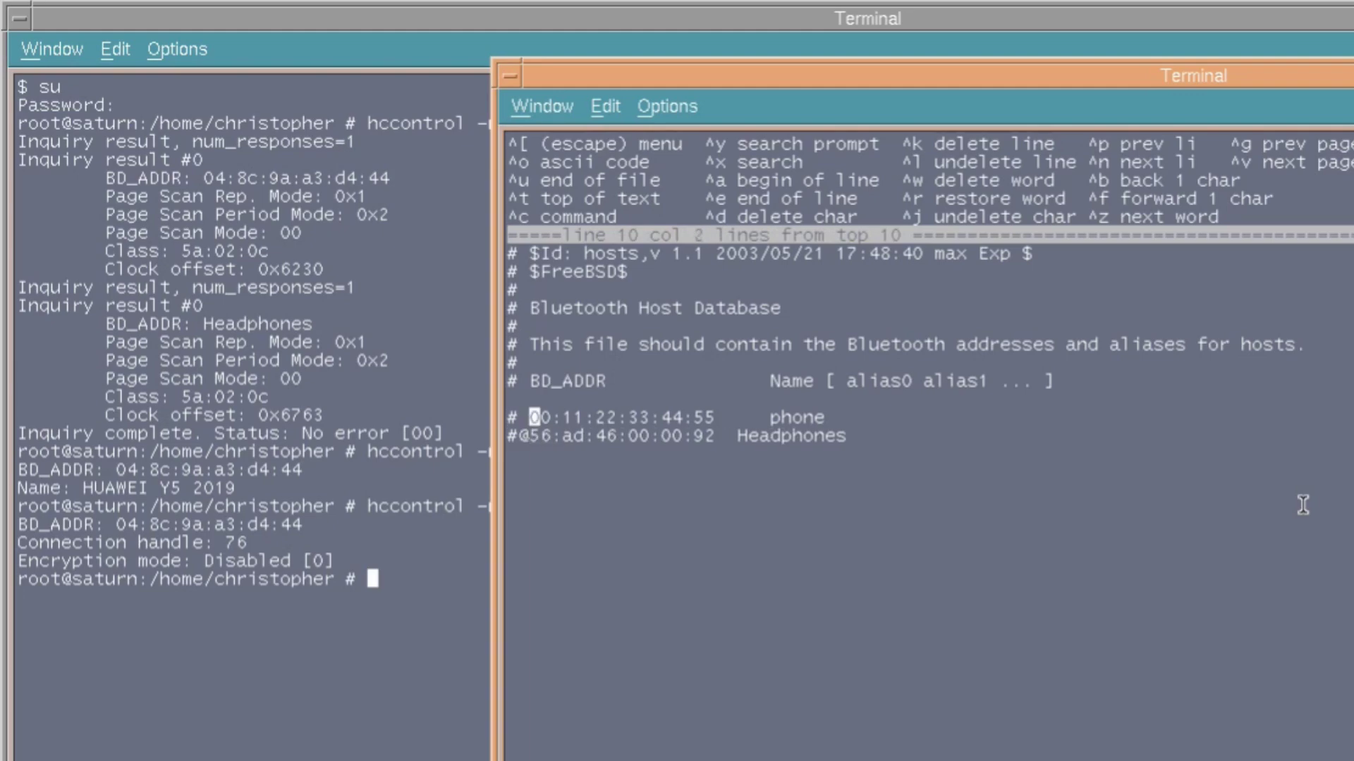
key("BackSpace")
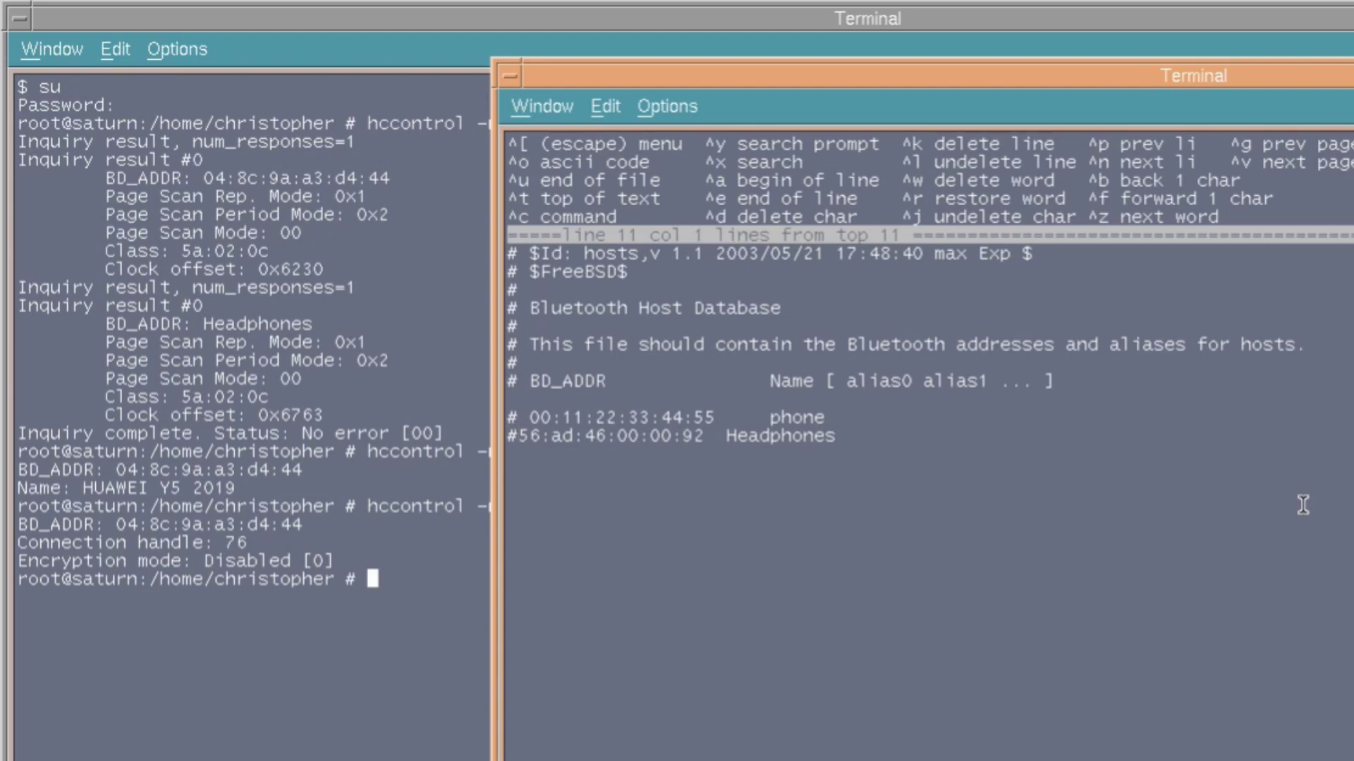
key("Right")
key("Right")
key("Right")
key("Right")
key("Right")
key("Right")
key("Right")
key("Right")
key("Right")
key("Right")
key("Right")
key("Right")
key("Right")
key("Right")
key("Right")
key("Right")
key("Right")
key("Right")
key("Right")
key("Right")
key("Right")
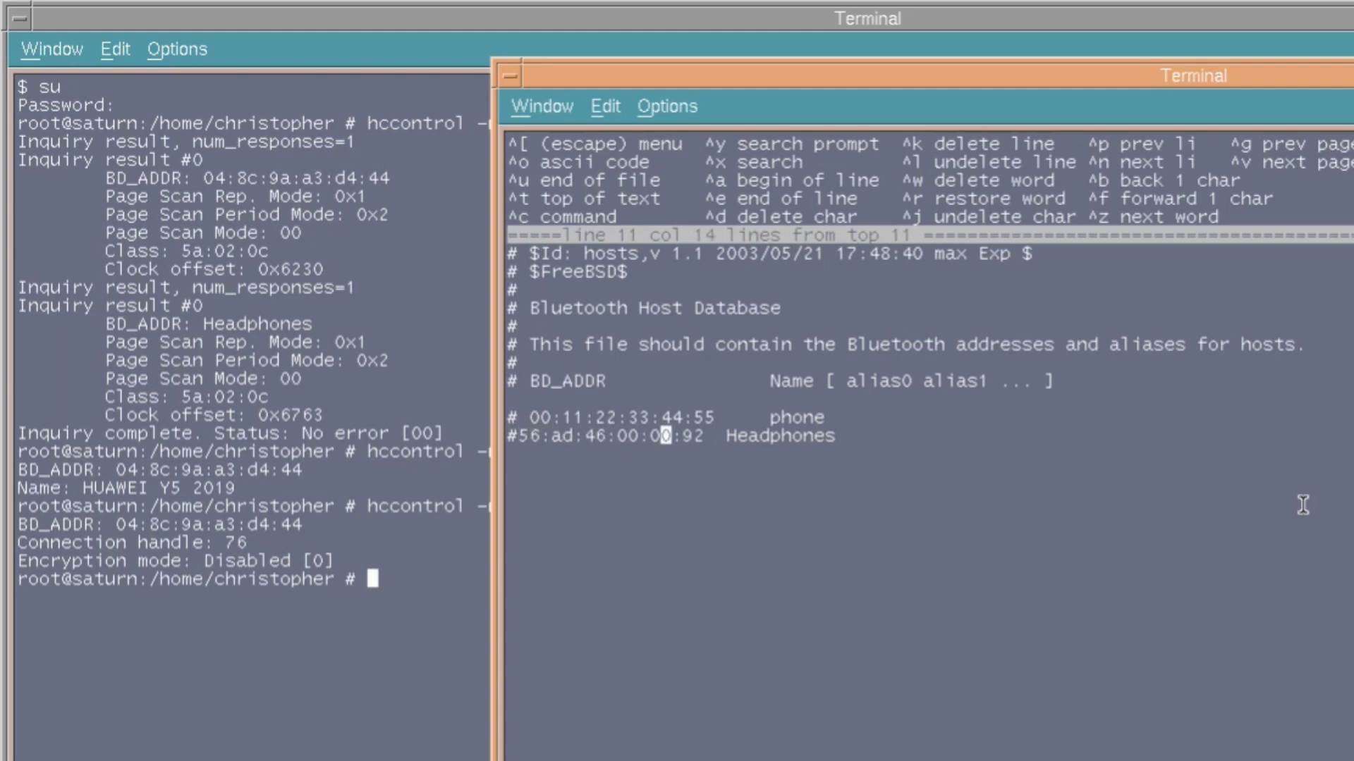
key("Return")
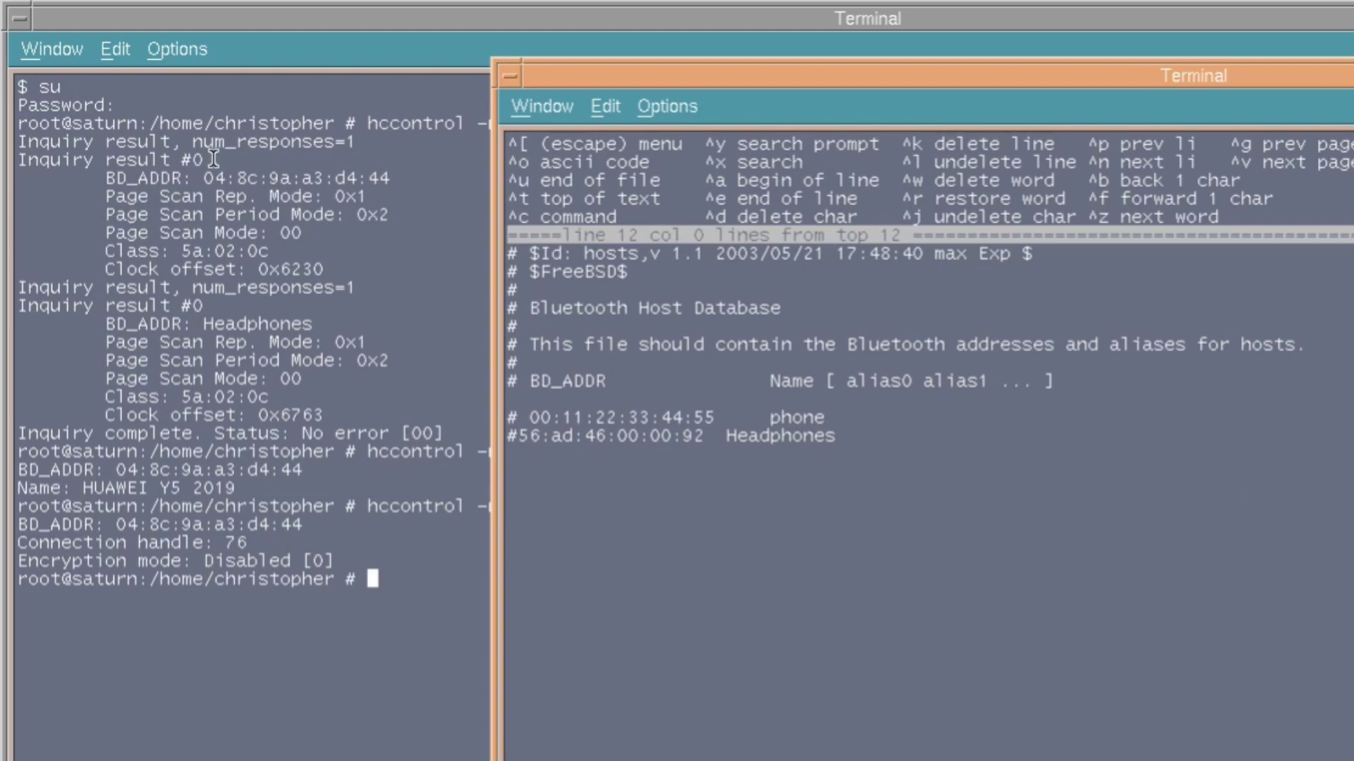
left_click_drag(209, 177, 390, 177)
key("alt+Tab")
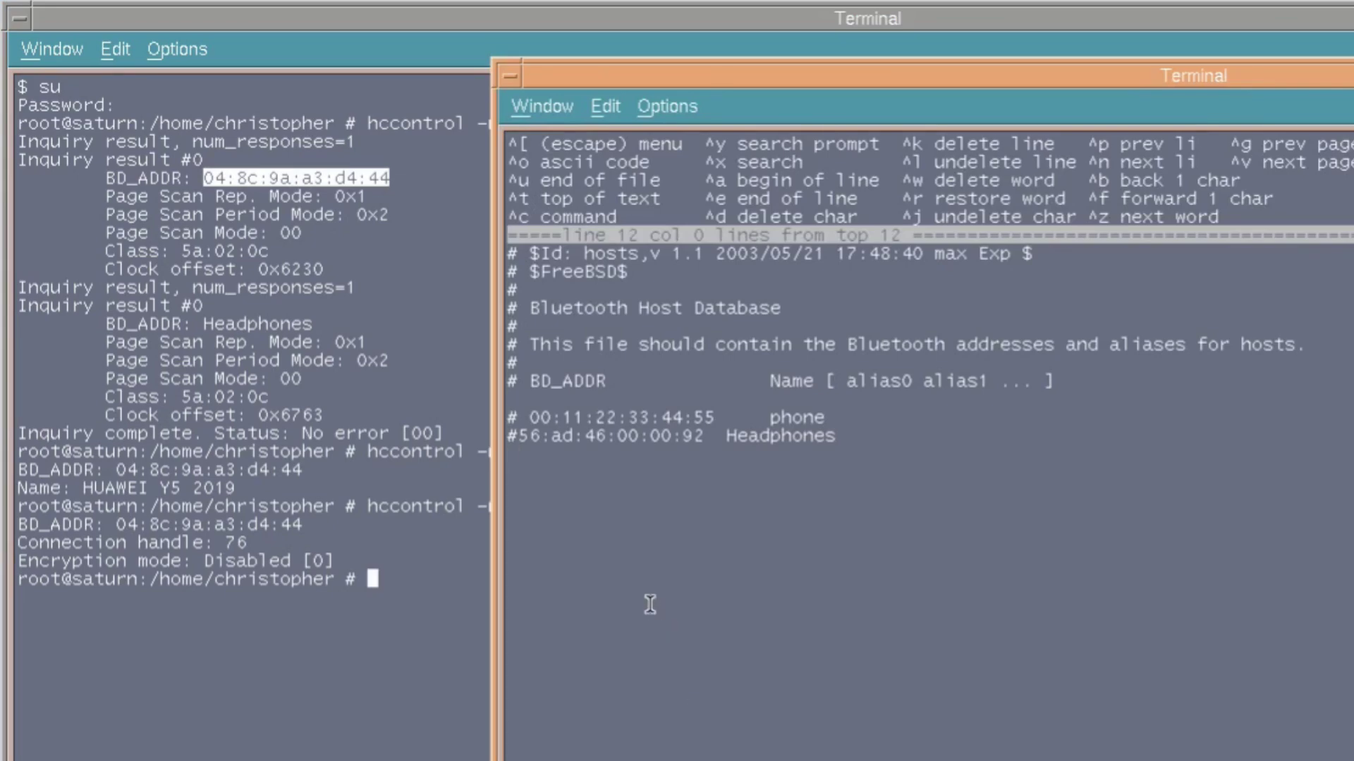
middle_click(635, 547)
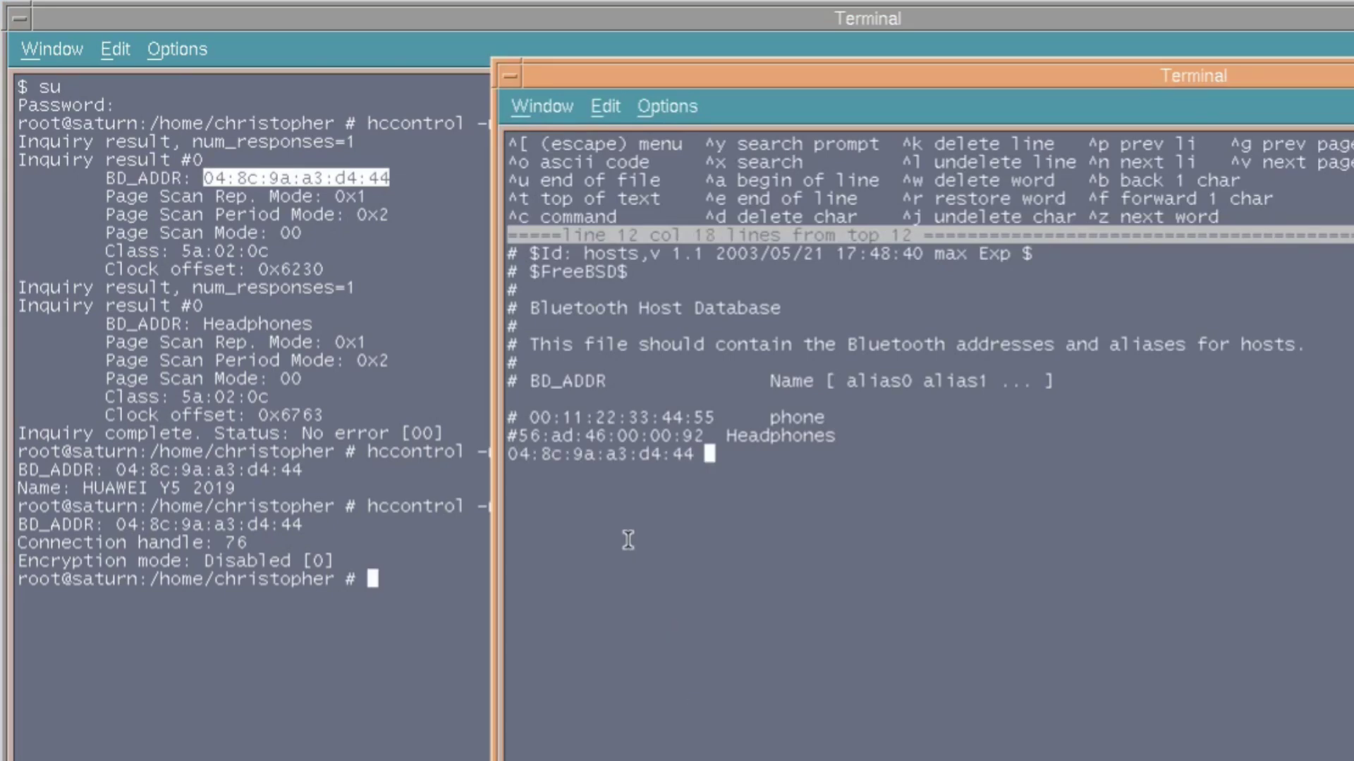
type("Y5")
key("Escape")
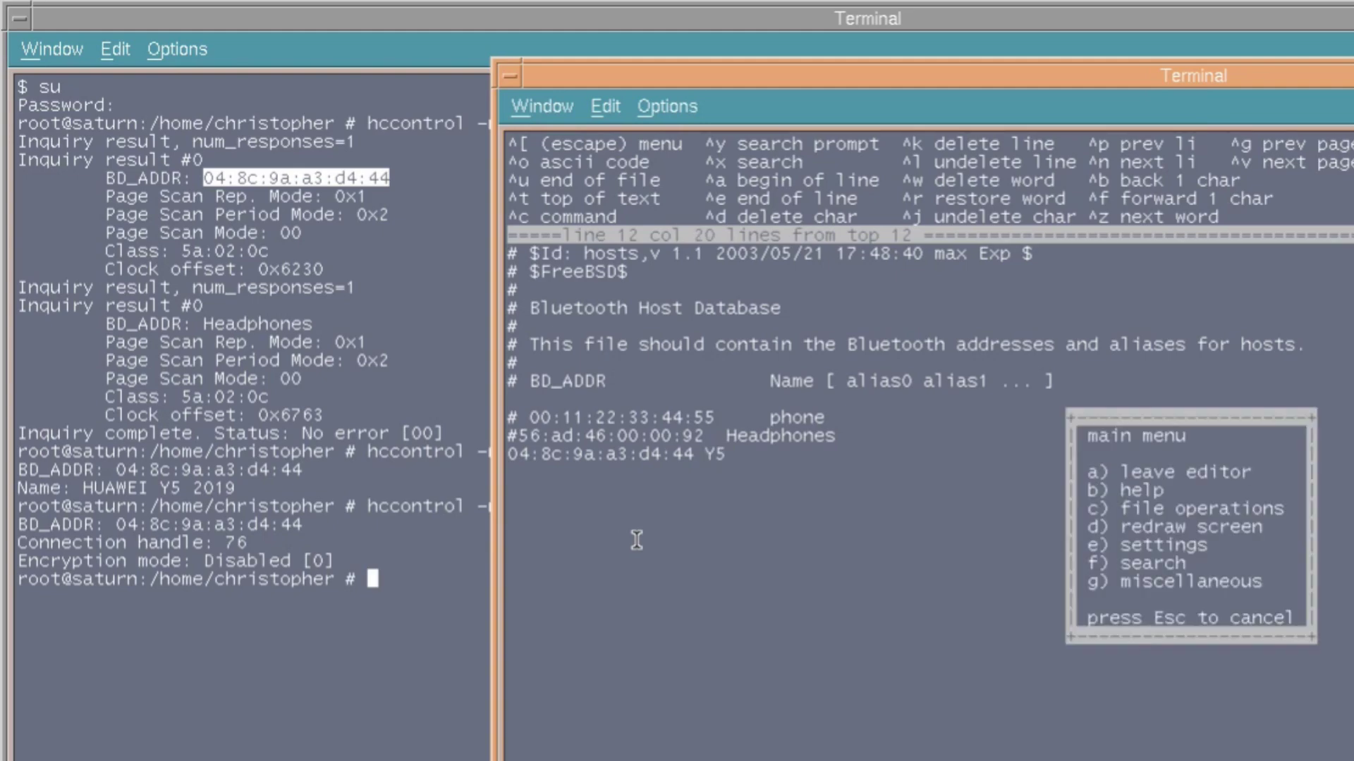
key("a")
key("a")
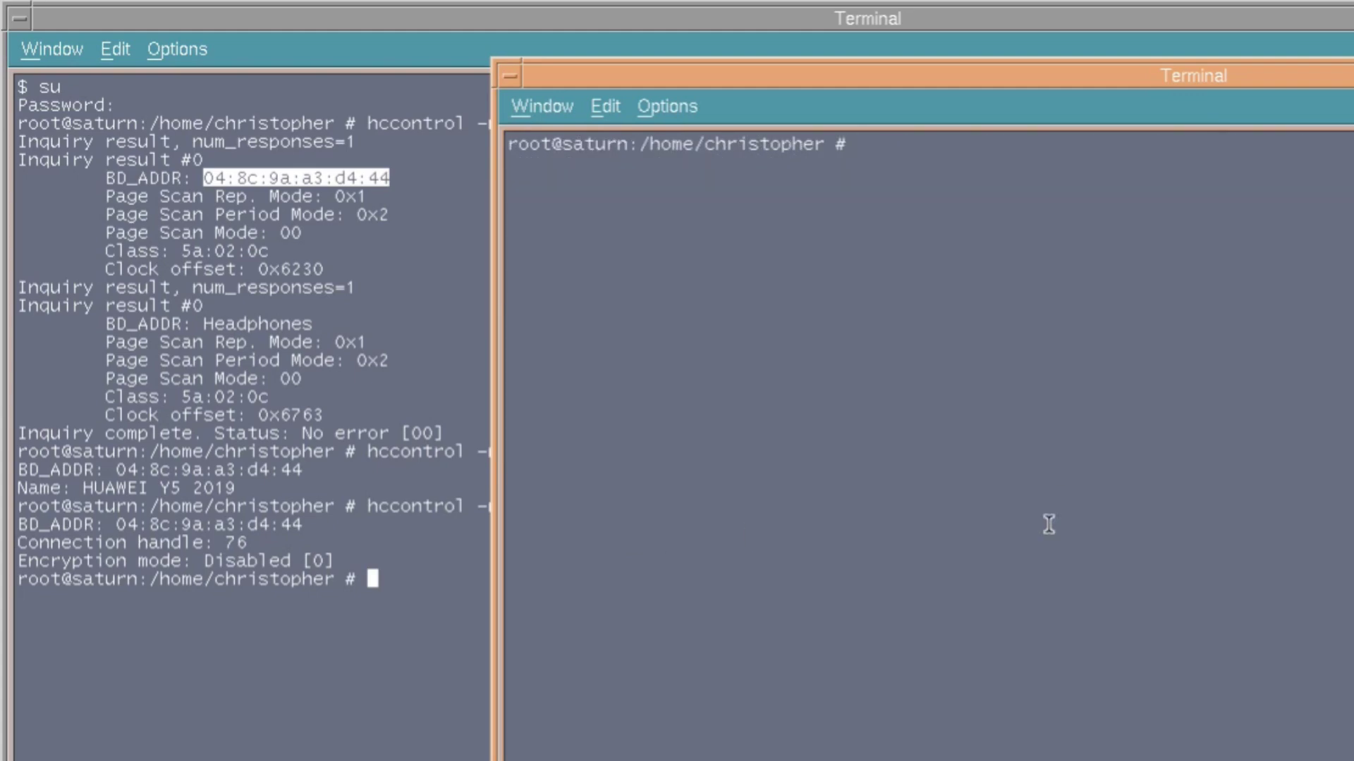
Open /etc/bluetooth/hcsecd.conf in ee and paste a device block with bdaddr, name, key, pin.
type("edit")
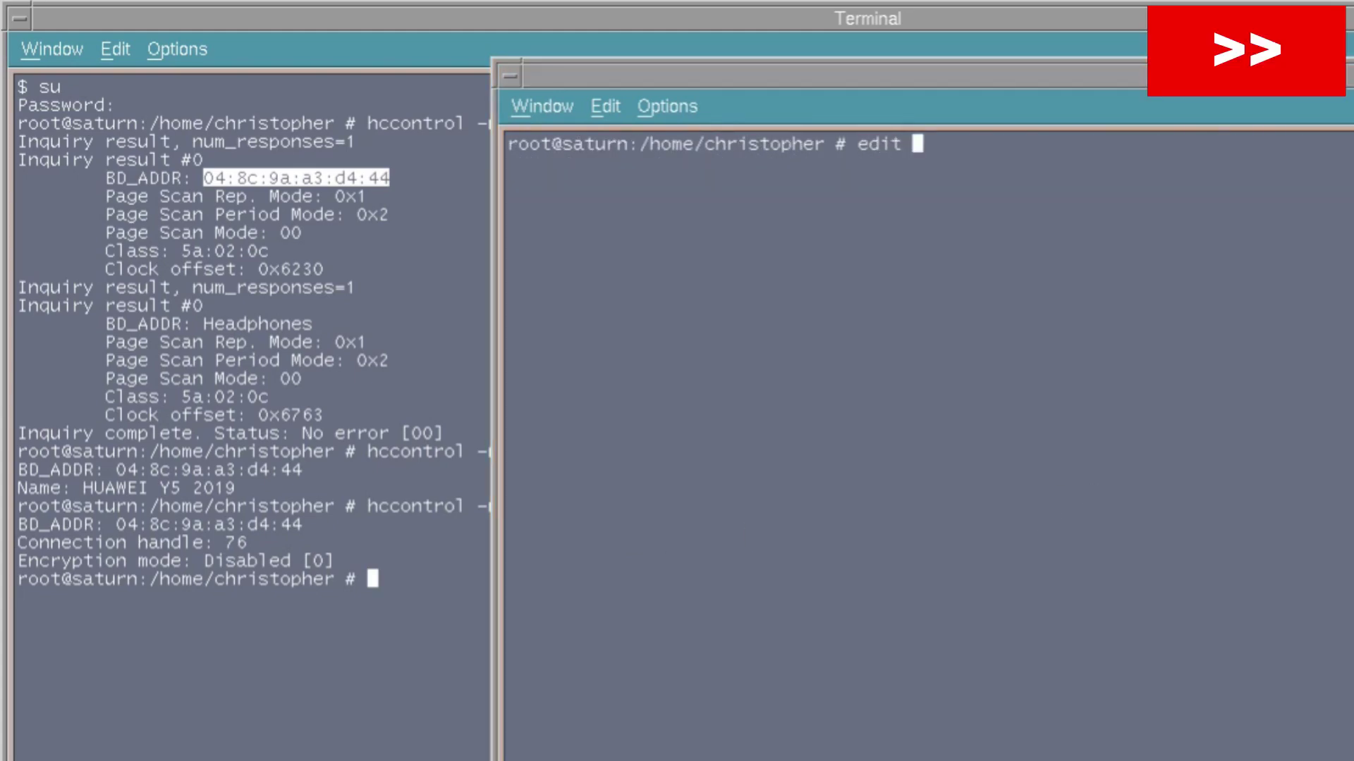
left_click(982, 383)
type("/etc/bluetooth/hcsecd.conf")
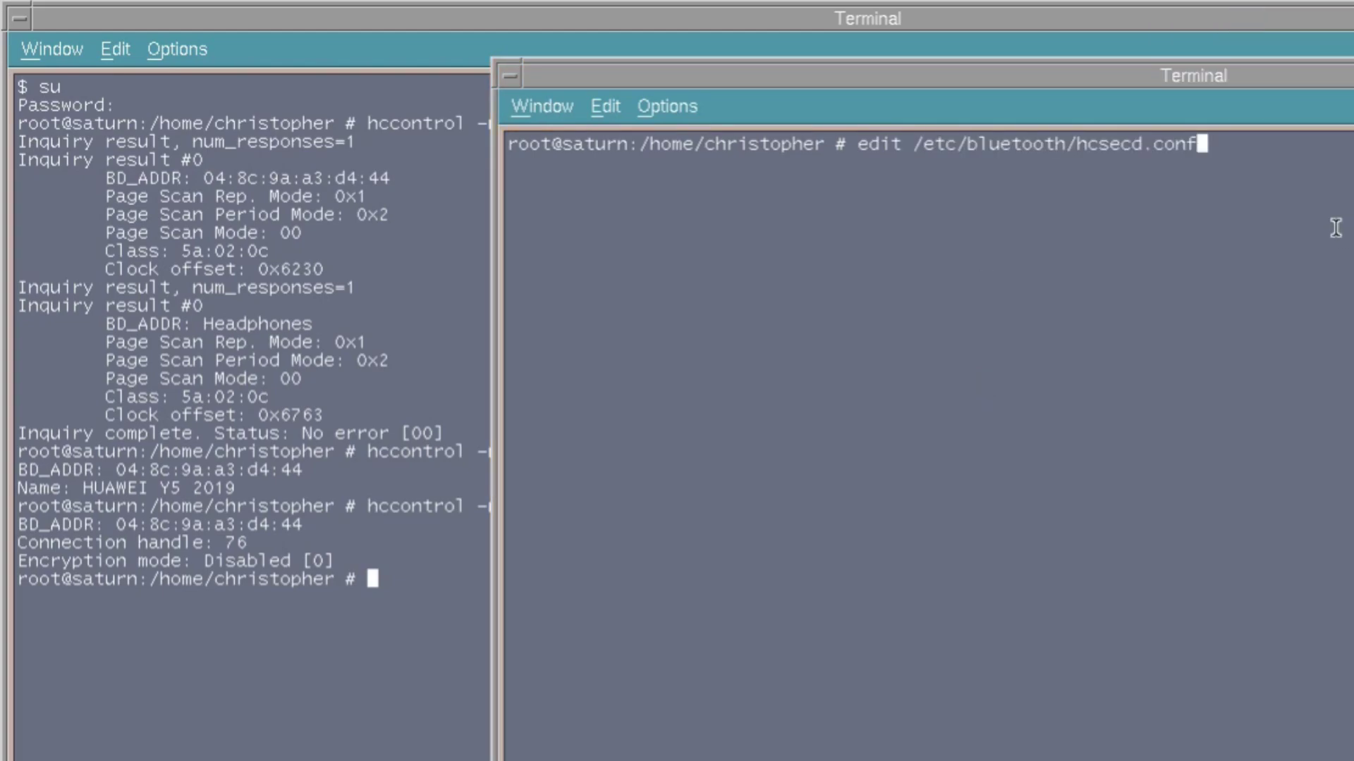
key("Return")
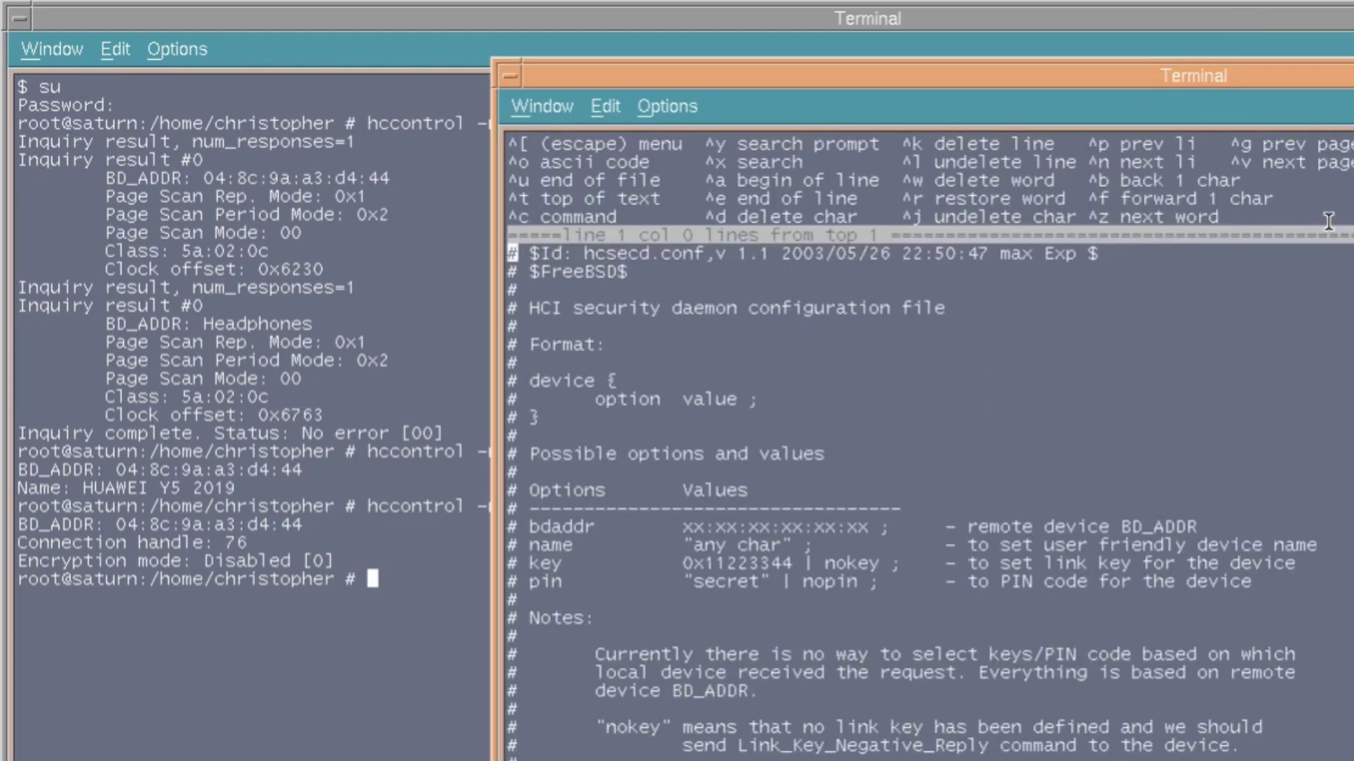
key("Down")
key("Down")
key("Down")
key("Down")
key("Down")
key("Down")
key("Down")
key("Down")
key("Down")
key("Down")
key("Down")
key("Down")
key("Down")
key("Down")
key("Down")
key("Down")
key("Down")
key("Down")
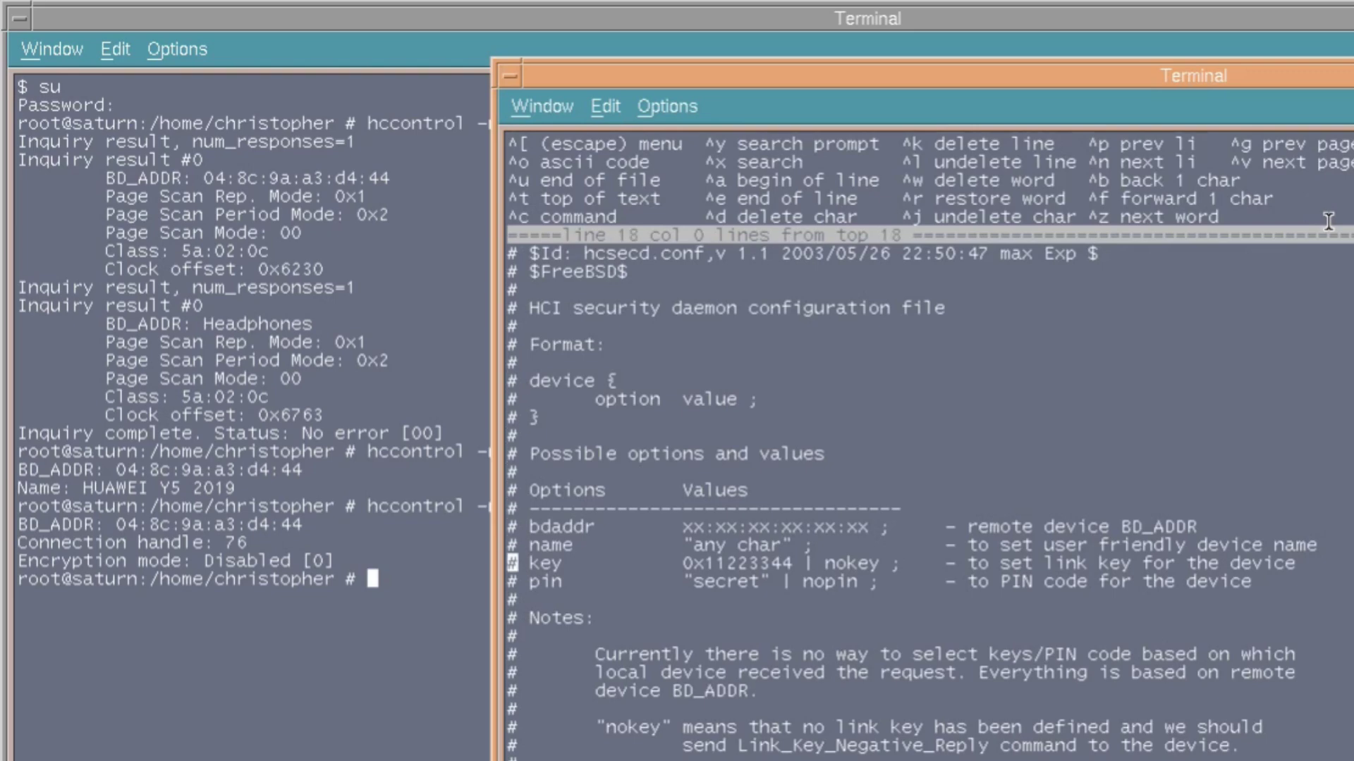
key("Down")
key("Down")
key("Down")
key("Down")
key("Down")
key("Down")
key("Down")
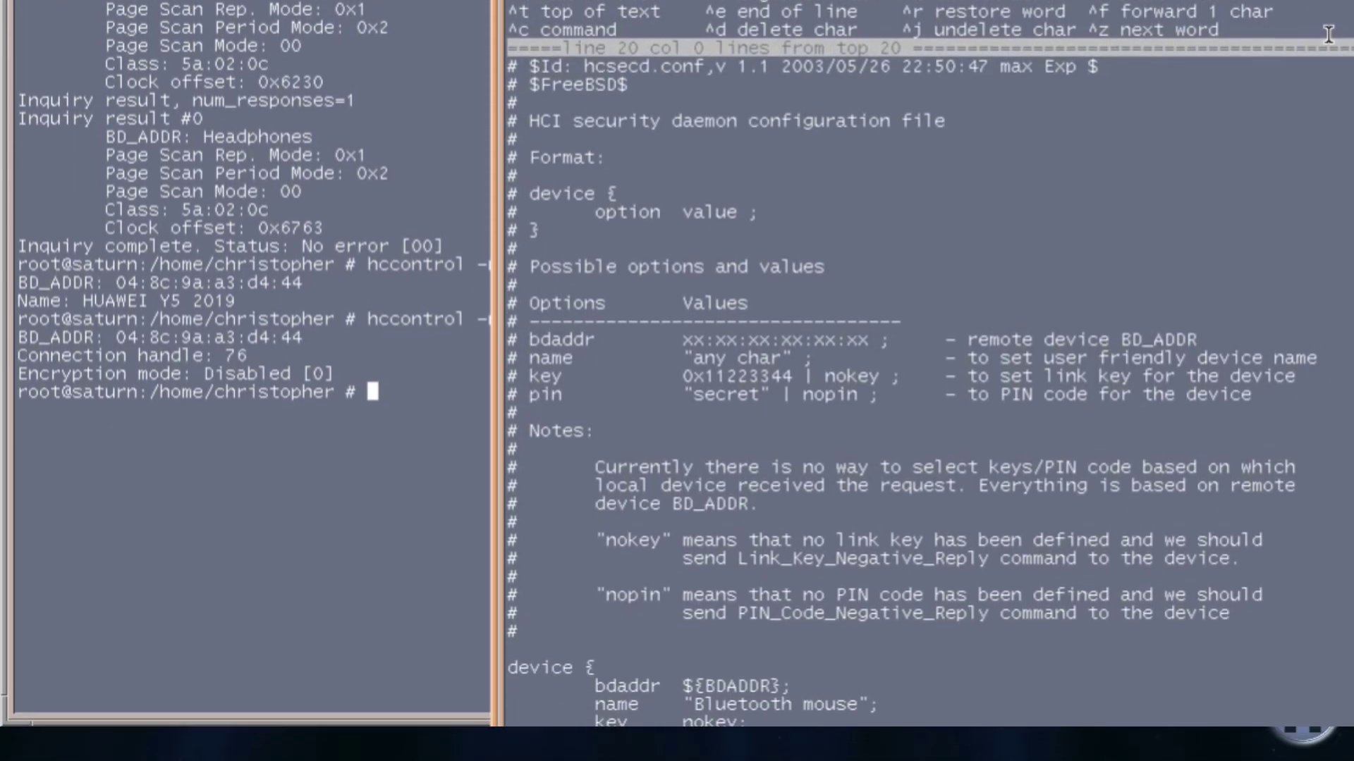
key("Down")
key("Down")
key("Down")
key("Down")
key("Down")
key("Down")
key("Down")
key("Down")
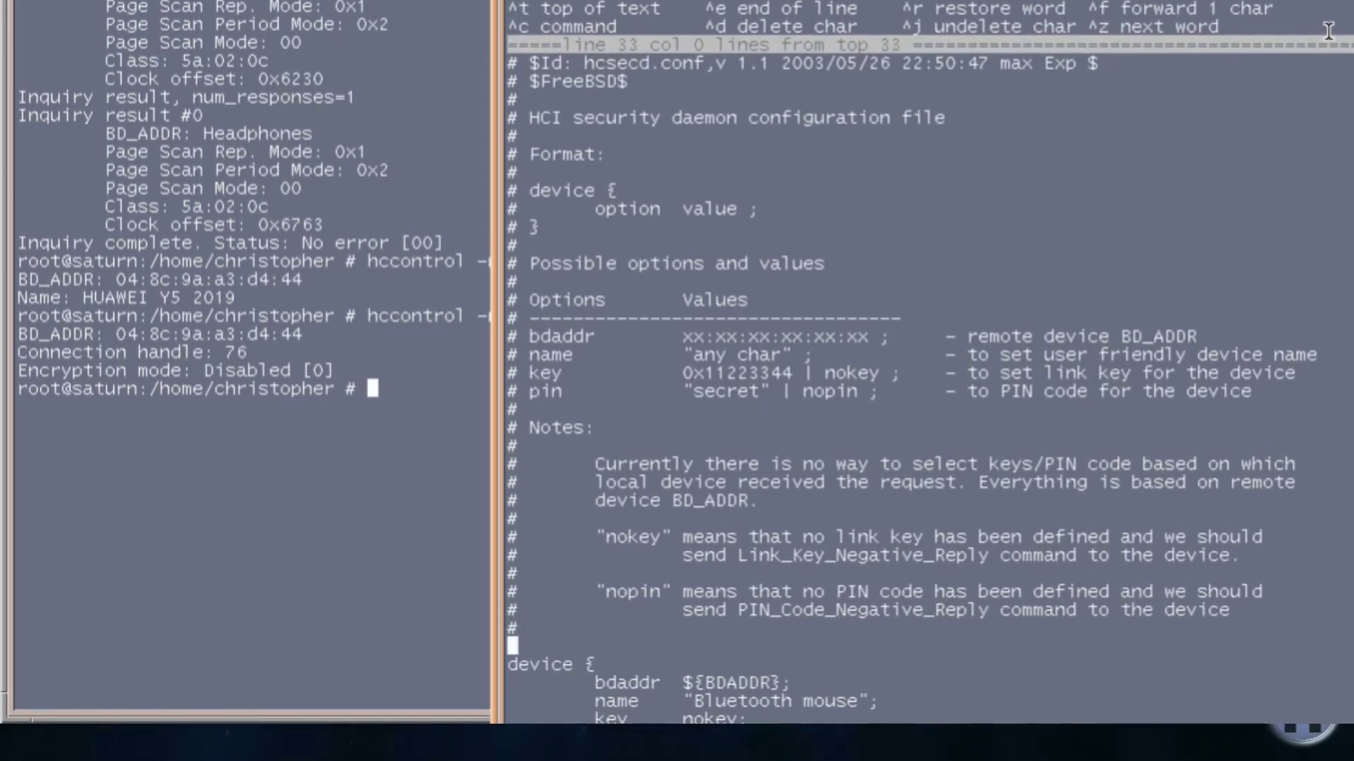
key("Down")
key("Down")
key("Down")
key("Down")
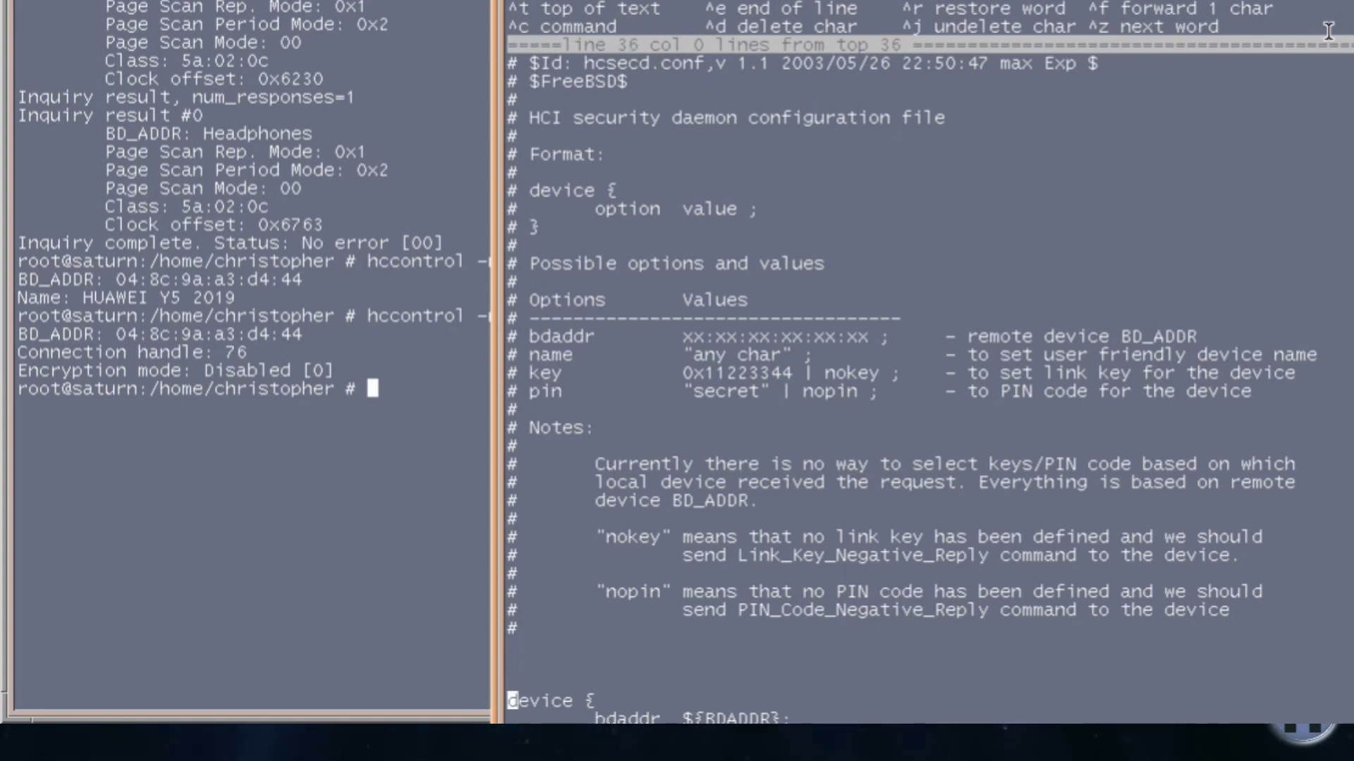
key("Up")
key("Up")
key("Up")
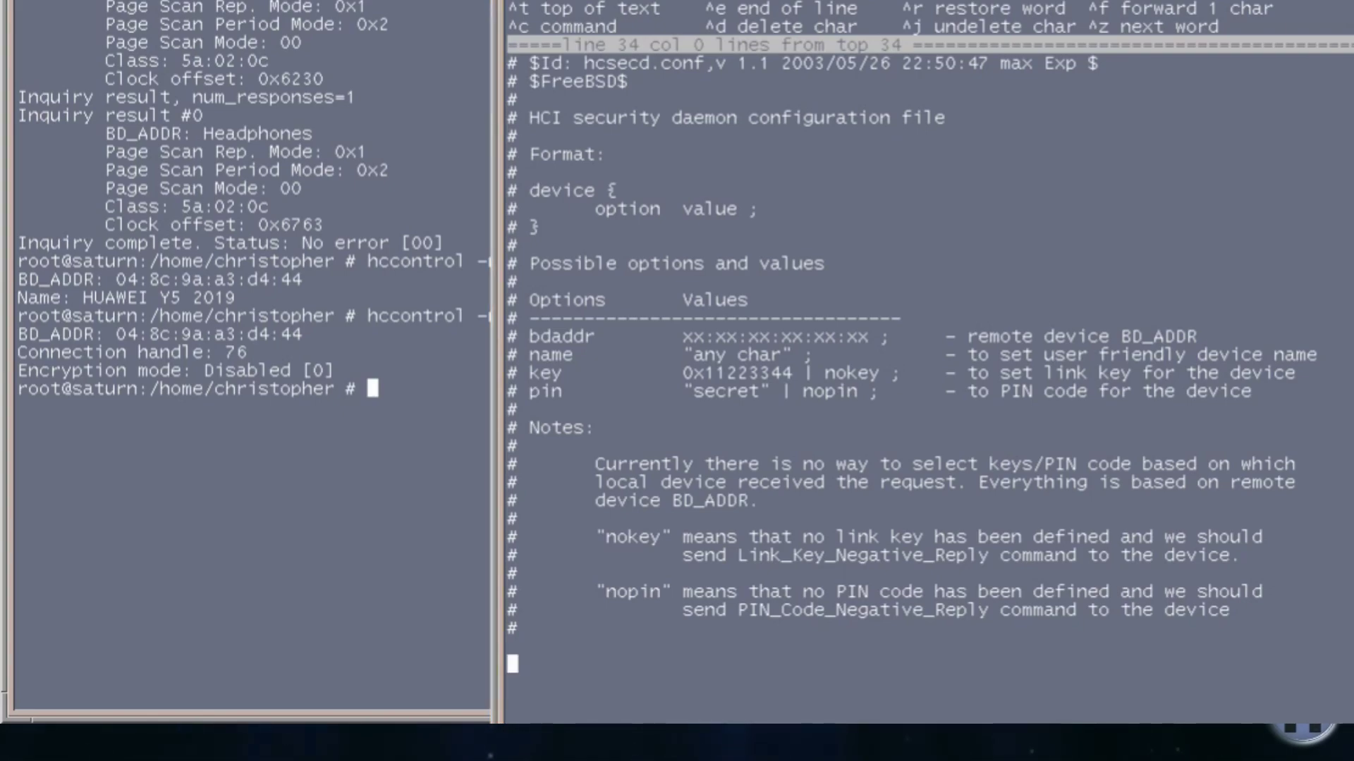
middle_click(697, 668)
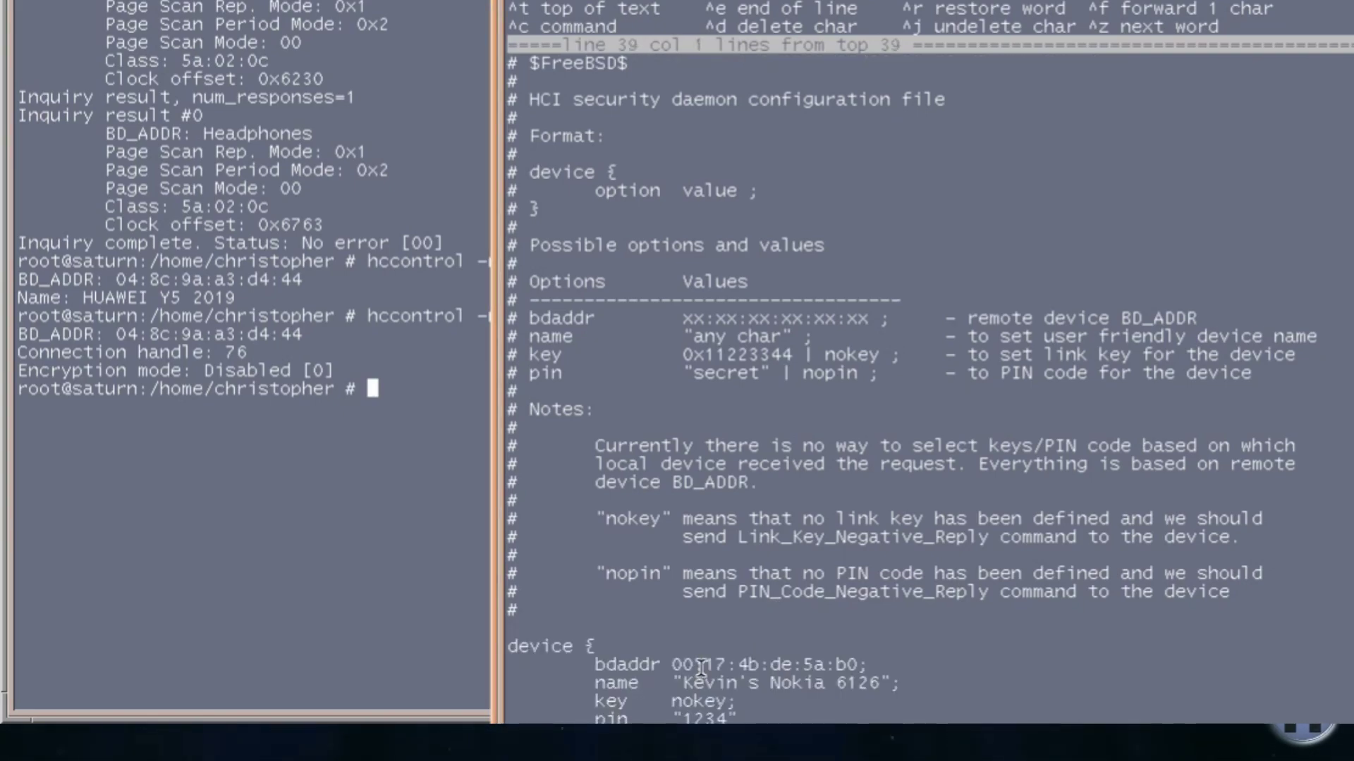
key("Up")
key("Up")
key("Up")
key("Up")
key("End")
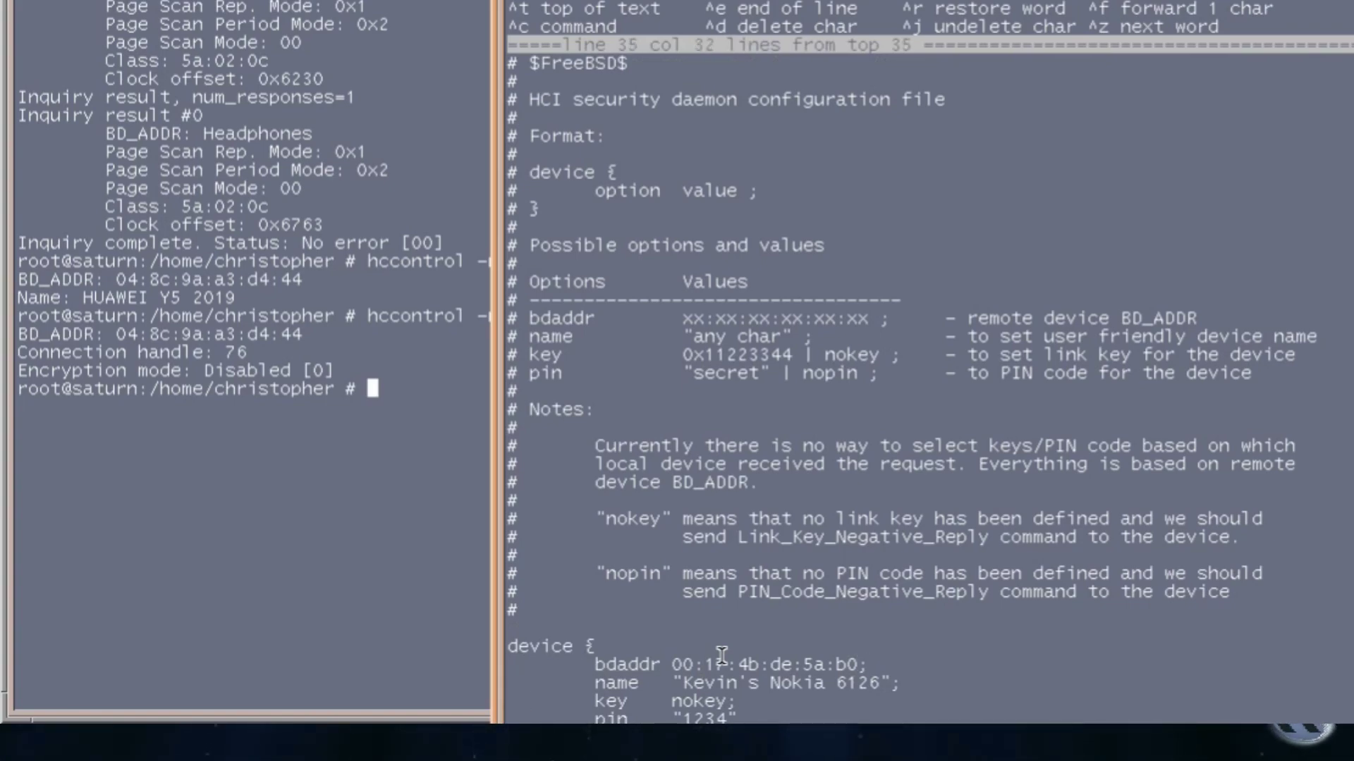
key("BackSpace")
key("BackSpace")
key("BackSpace")
key("BackSpace")
key("BackSpace")
key("BackSpace")
key("BackSpace")
key("BackSpace")
key("BackSpace")
key("BackSpace")
key("BackSpace")
key("BackSpace")
key("BackSpace")
key("BackSpace")
key("BackSpace")
key("BackSpace")
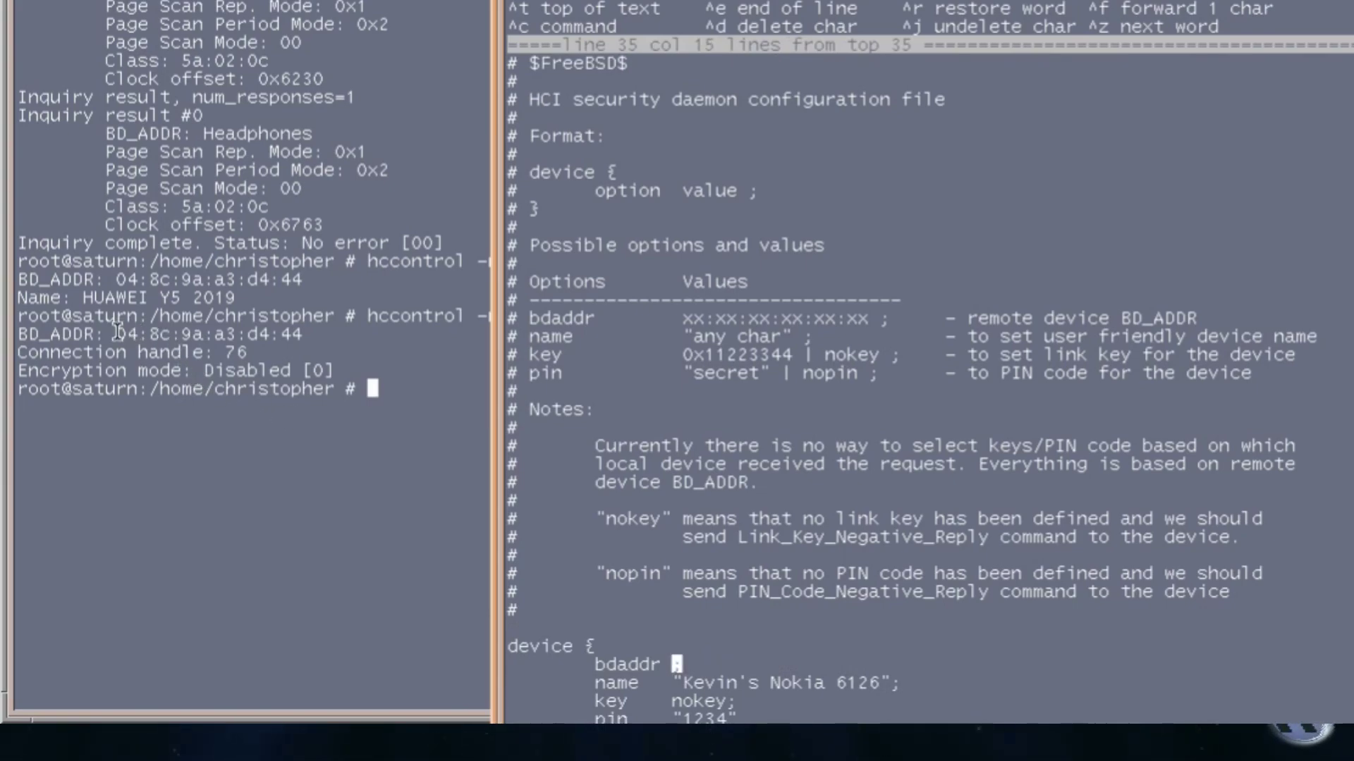
left_click_drag(116, 334, 302, 334)
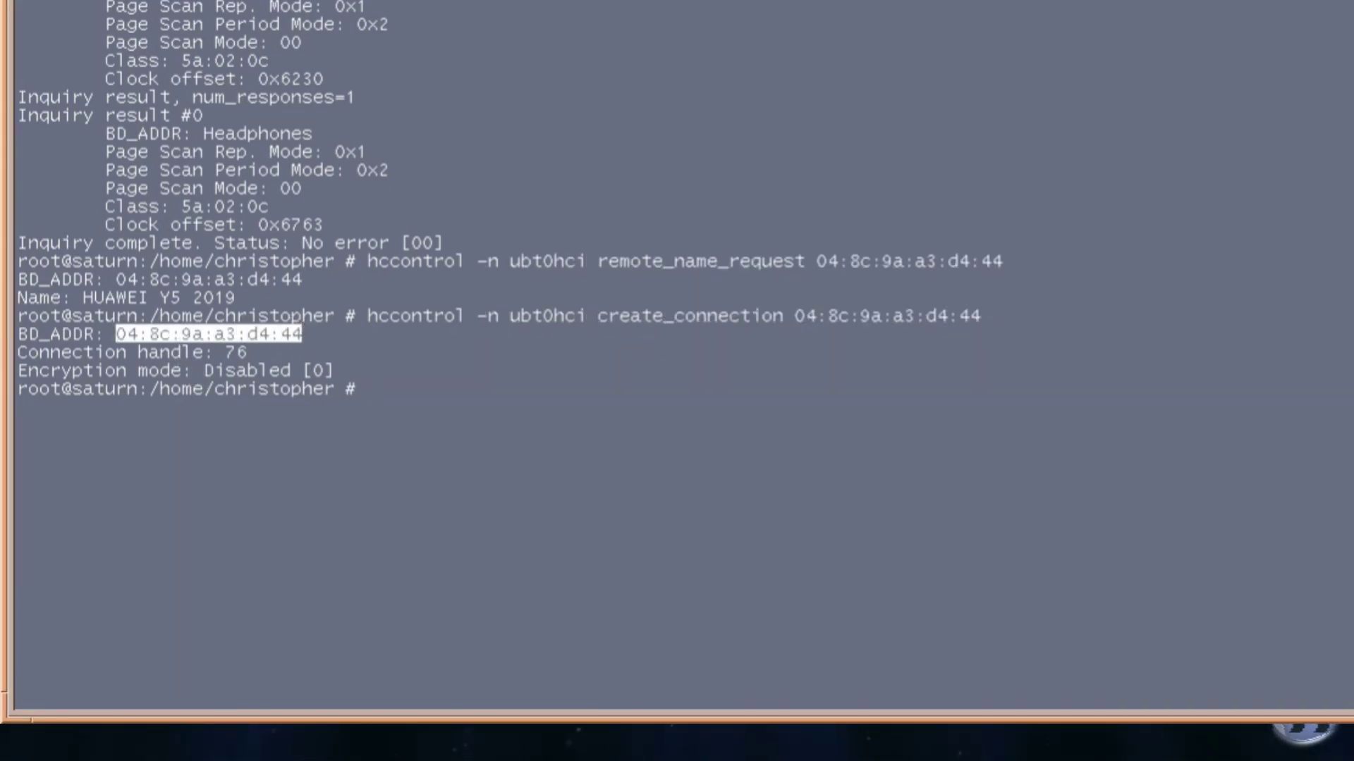
left_click(591, 700)
middle_click(669, 664)
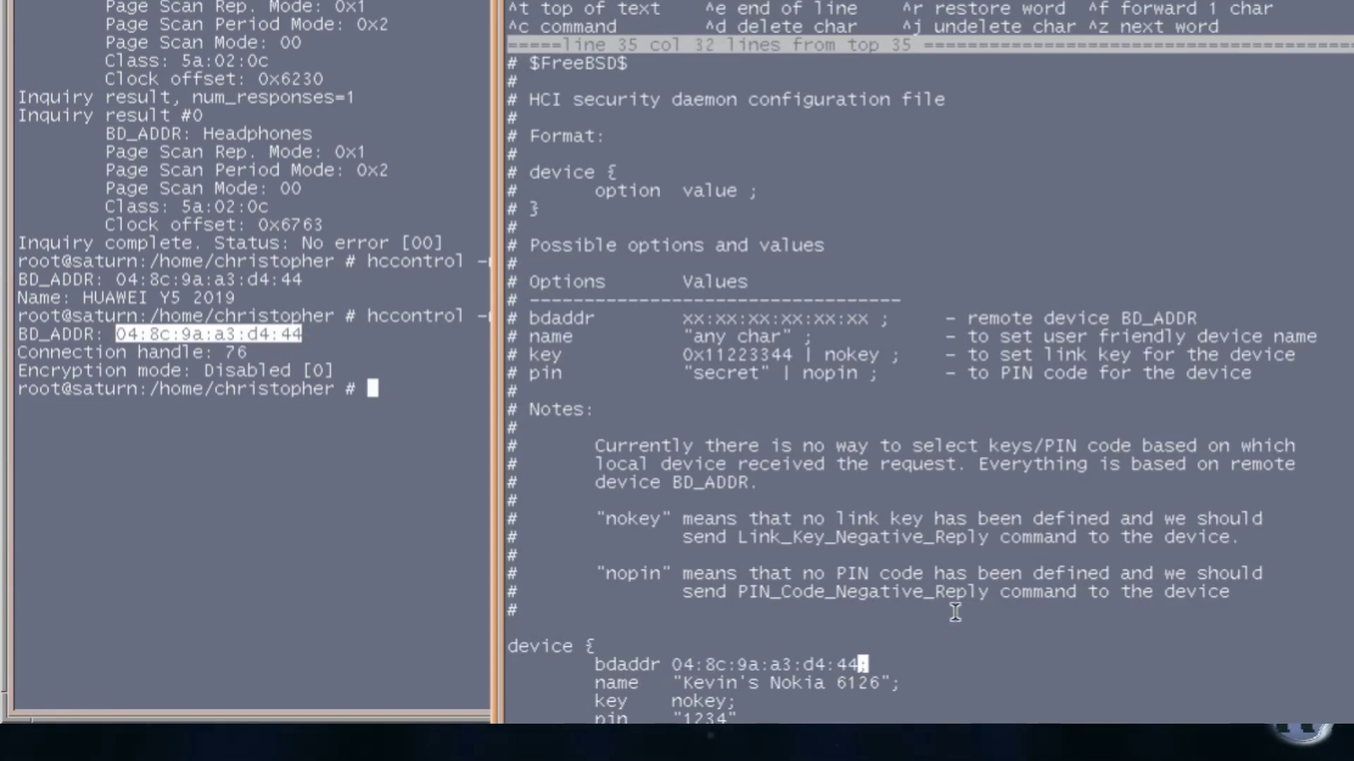
key("Down")
key("Right")
key("Right")
key("BackSpace")
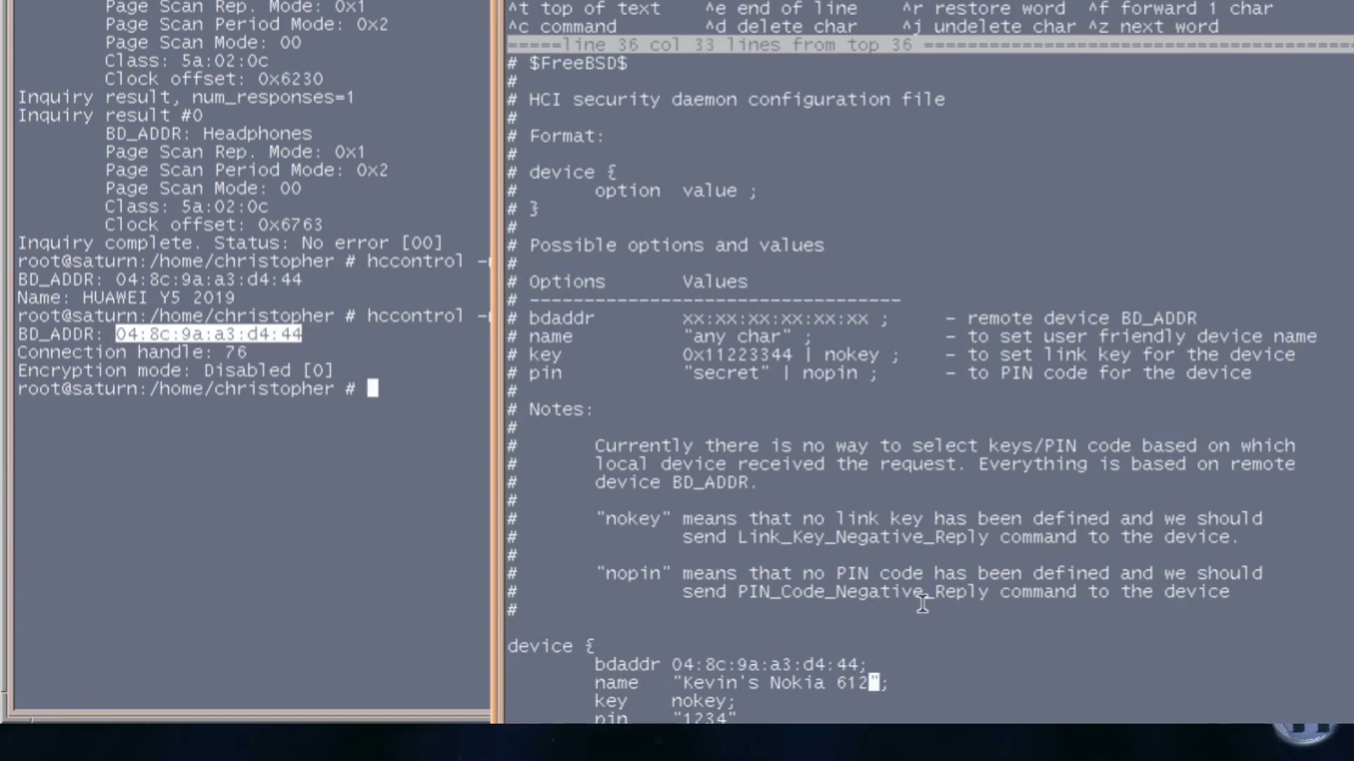
key("BackSpace")
key("BackSpace")
key("BackSpace")
key("BackSpace")
key("BackSpace")
key("BackSpace")
key("BackSpace")
key("BackSpace")
key("BackSpace")
key("BackSpace")
key("BackSpace")
key("BackSpace")
key("BackSpace")
key("BackSpace")
key("BackSpace")
key("BackSpace")
key("BackSpace")
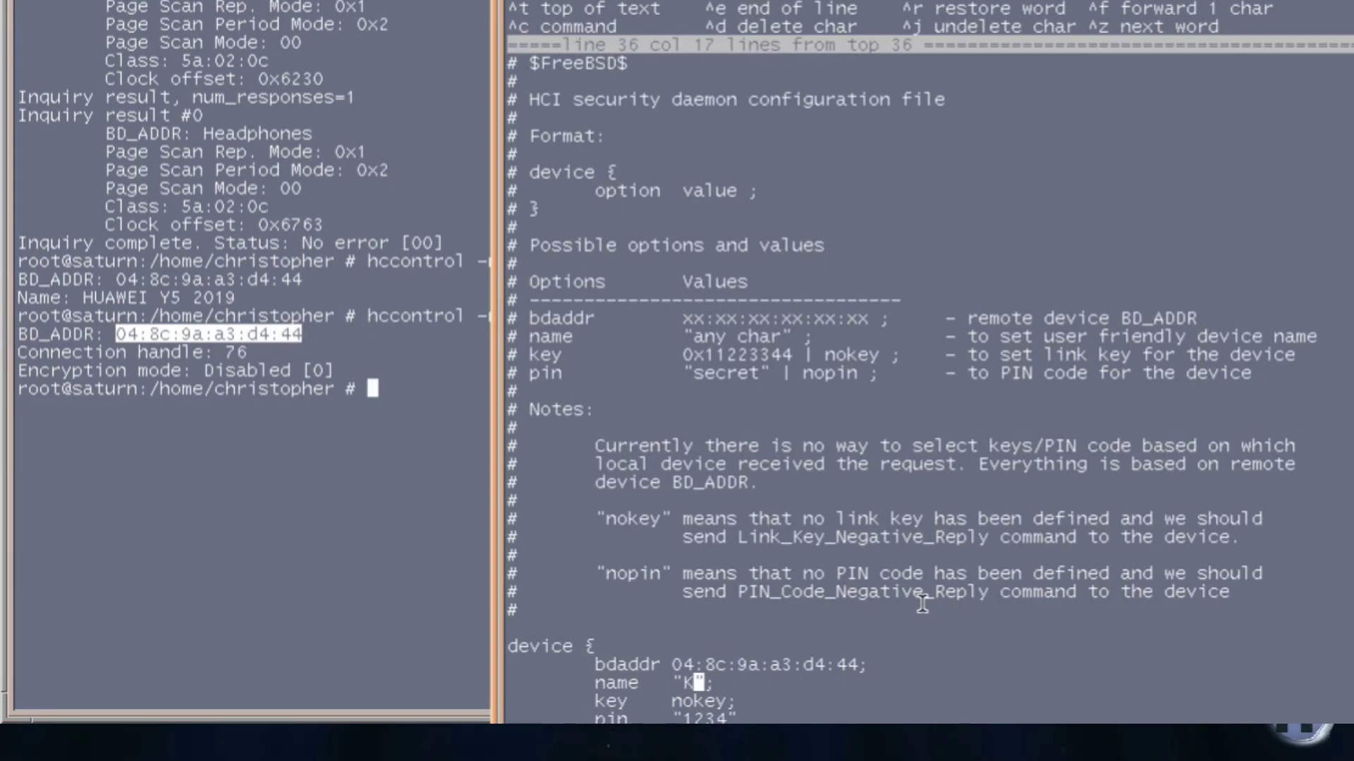
type("Y5")
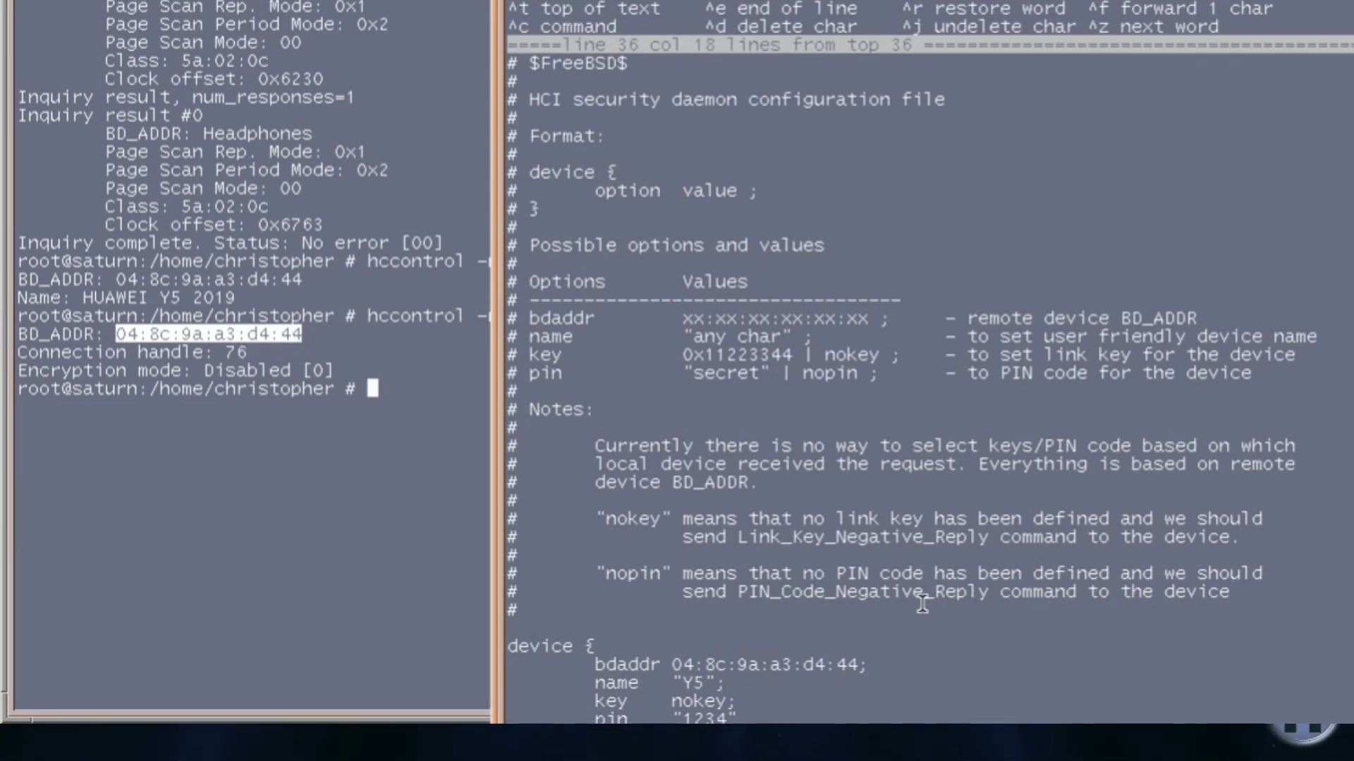
key("Down")
key("Down")
key("Right")
key("Right")
key("BackSpace")
key("BackSpace")
key("BackSpace")
key("BackSpace")
type("0000")
key("Escape")
key("a")
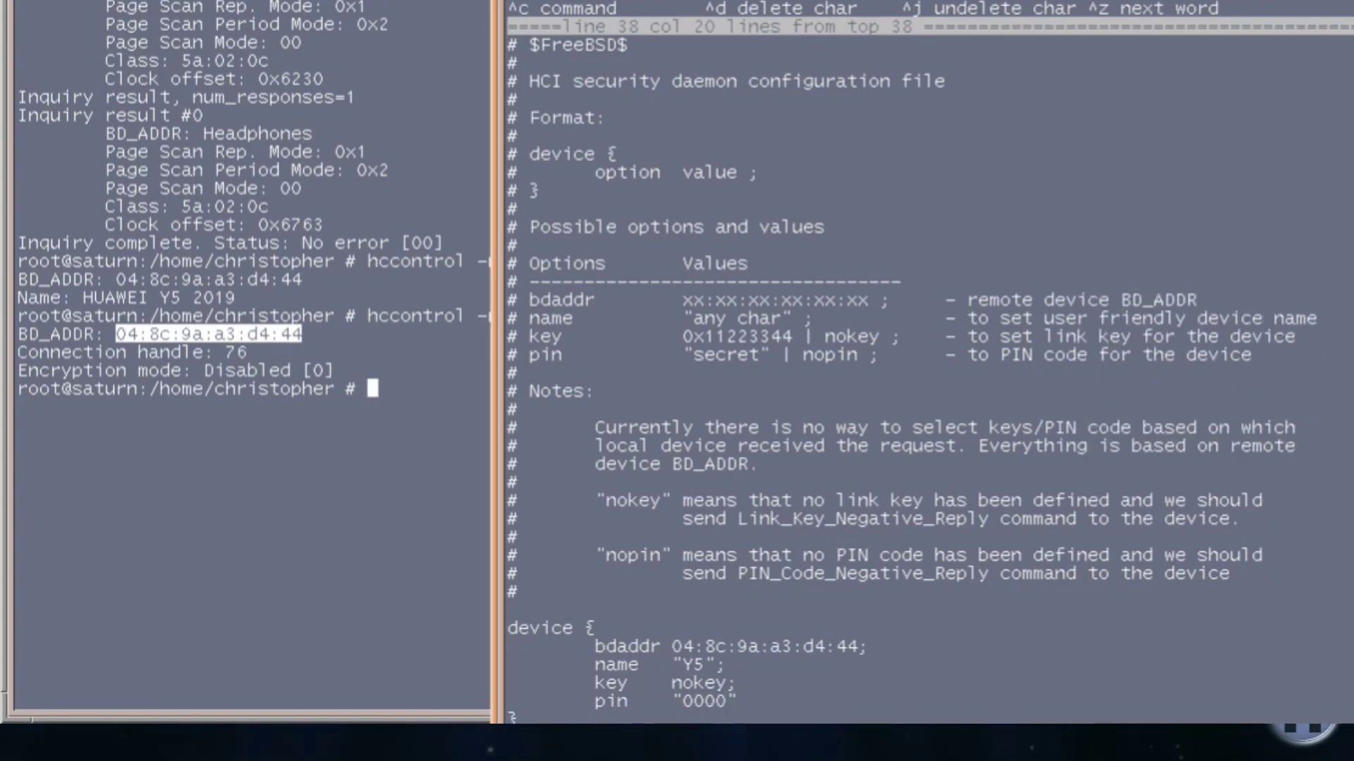
left_click(1171, 509)
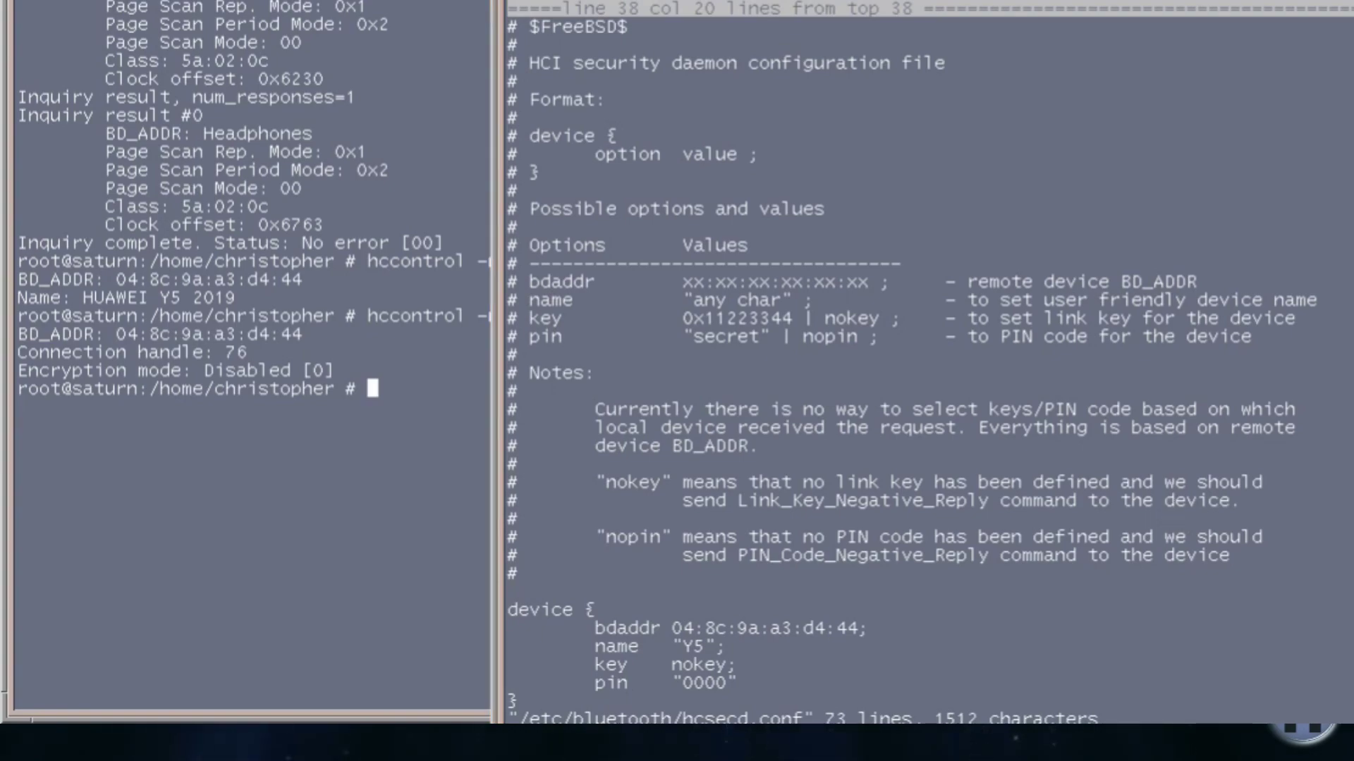
Enable Bluetooth authentication with hccontrol write_authentication_enable 1 and confirm it reads Enabled.
type("hccontrol write_authentication_enable 1")
key("Return")
type("hccontrol read_authentication_enable")
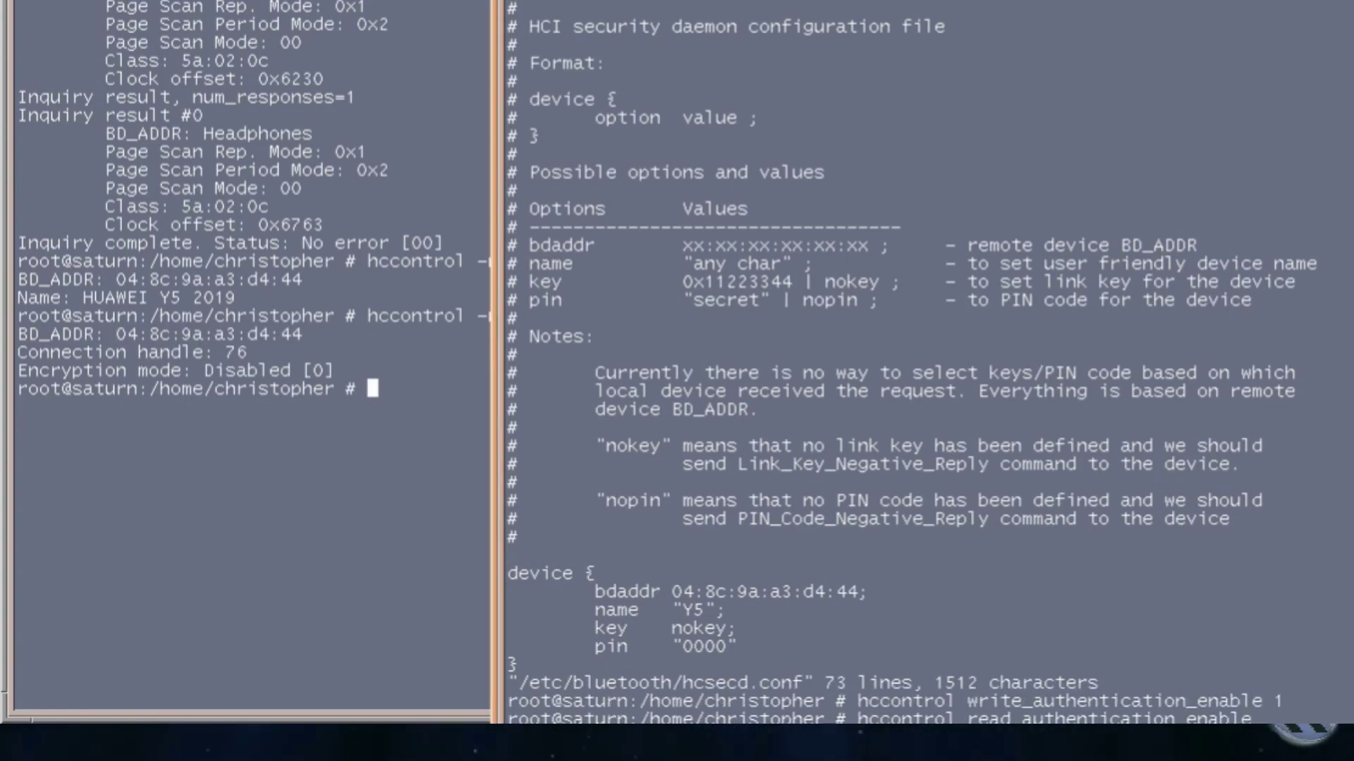
key("Return")
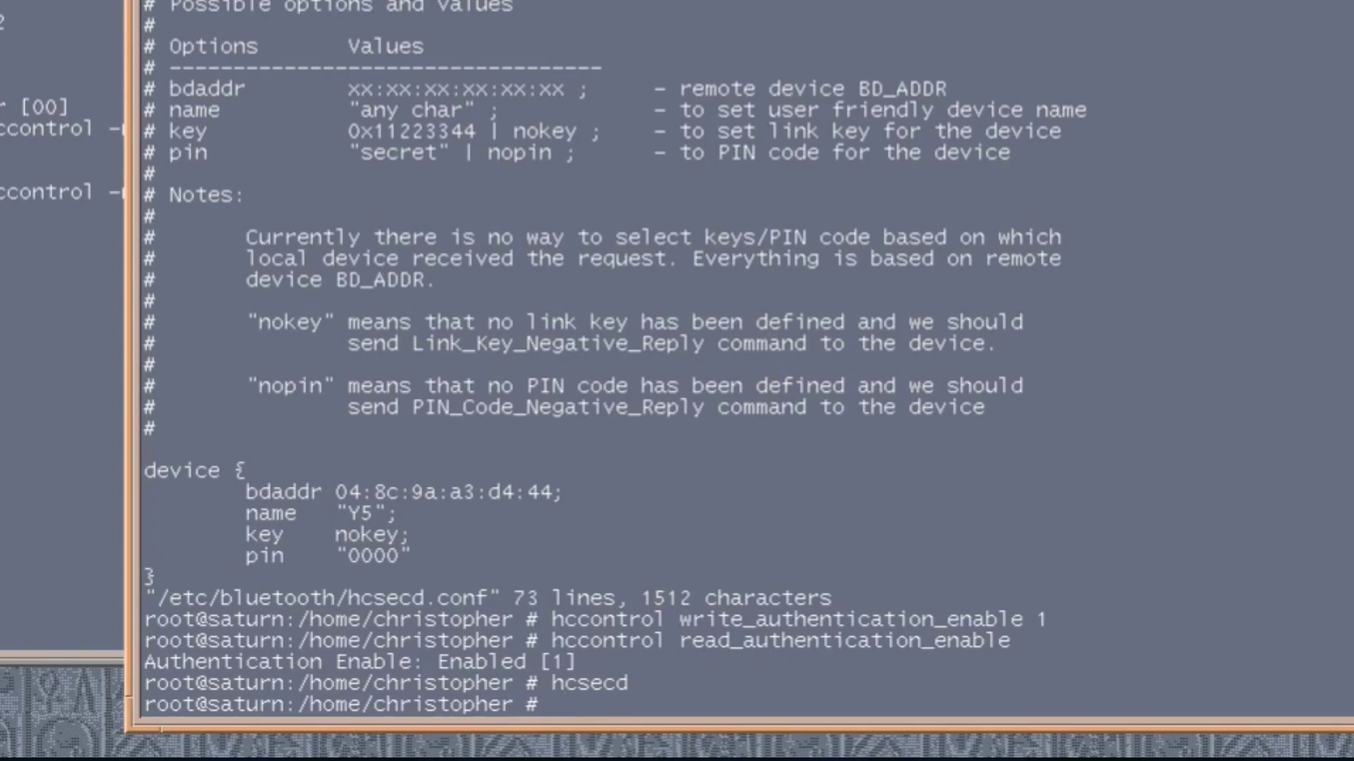
Install the obexapp package with pkg install obexapp, confirming with y.
type("pkg install ")
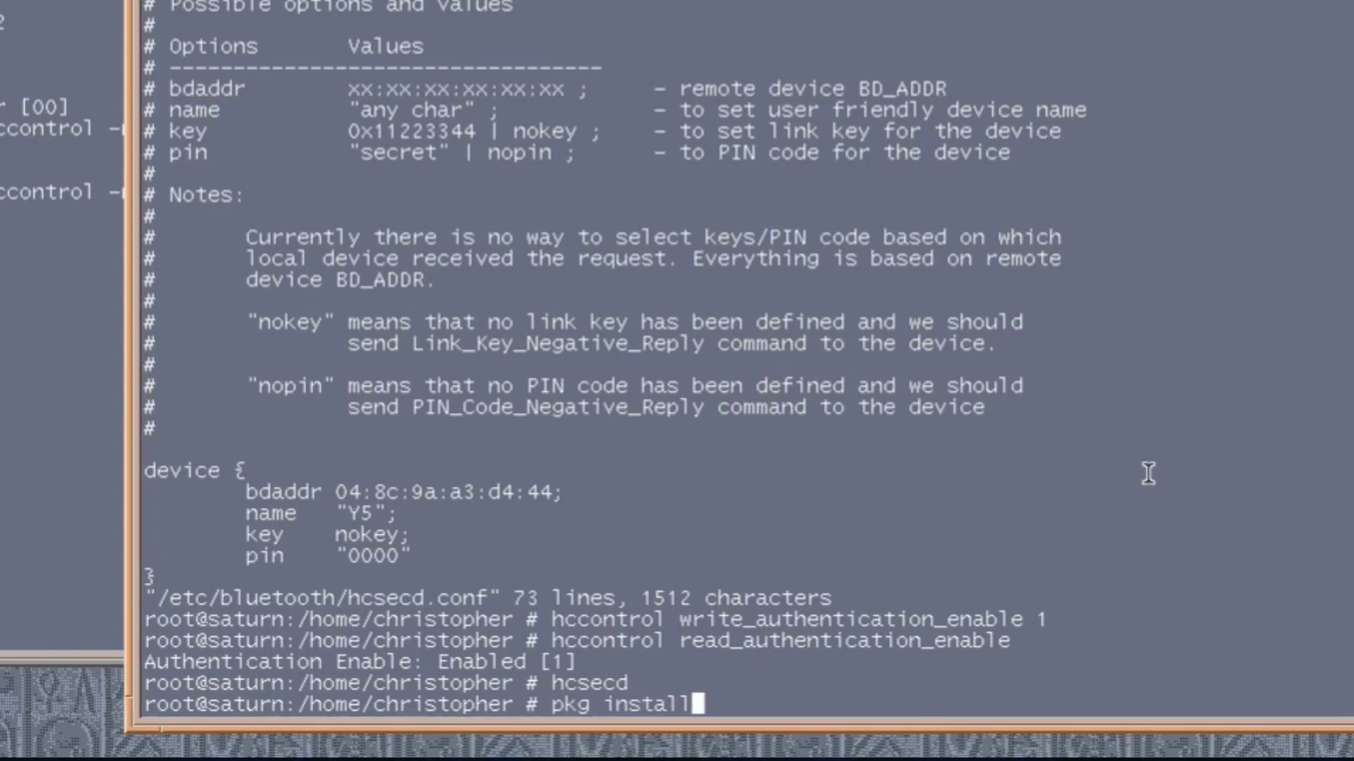
type("obexapp")
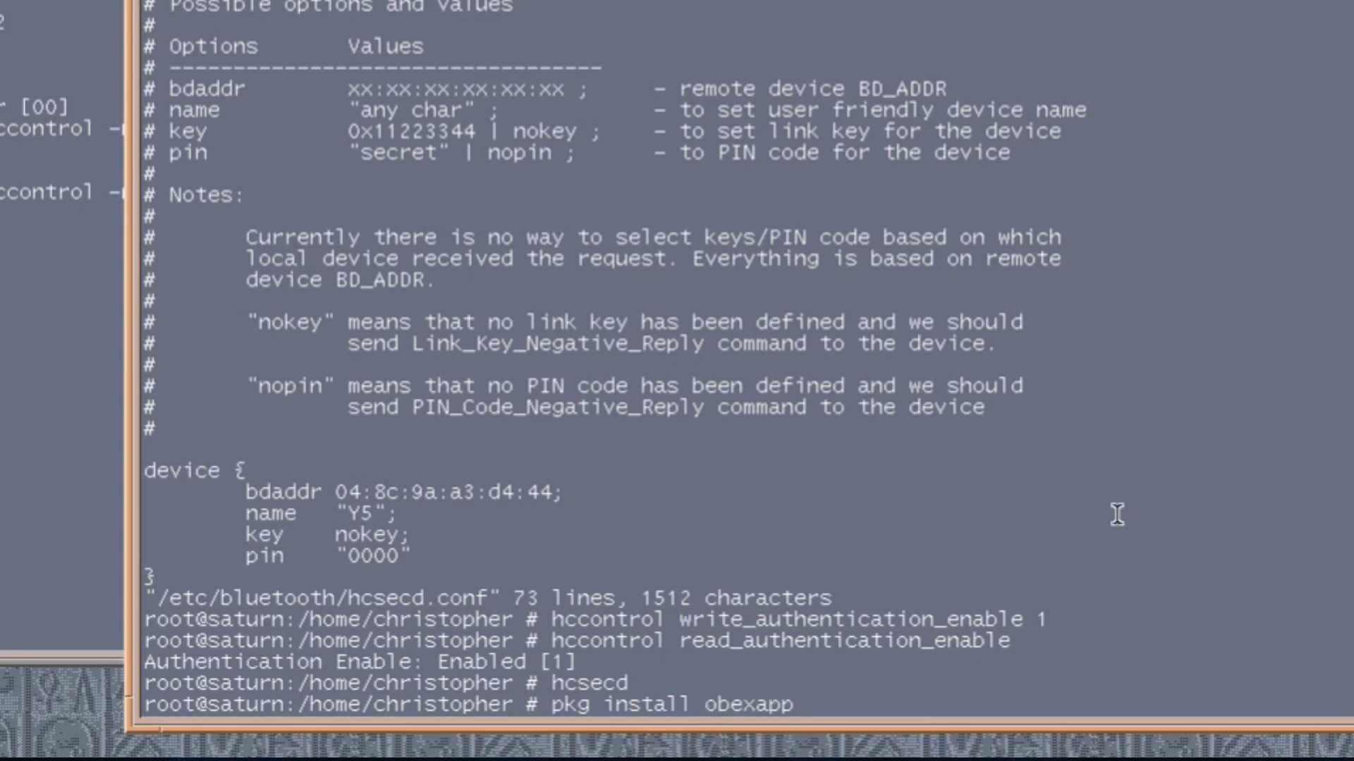
key("Return")
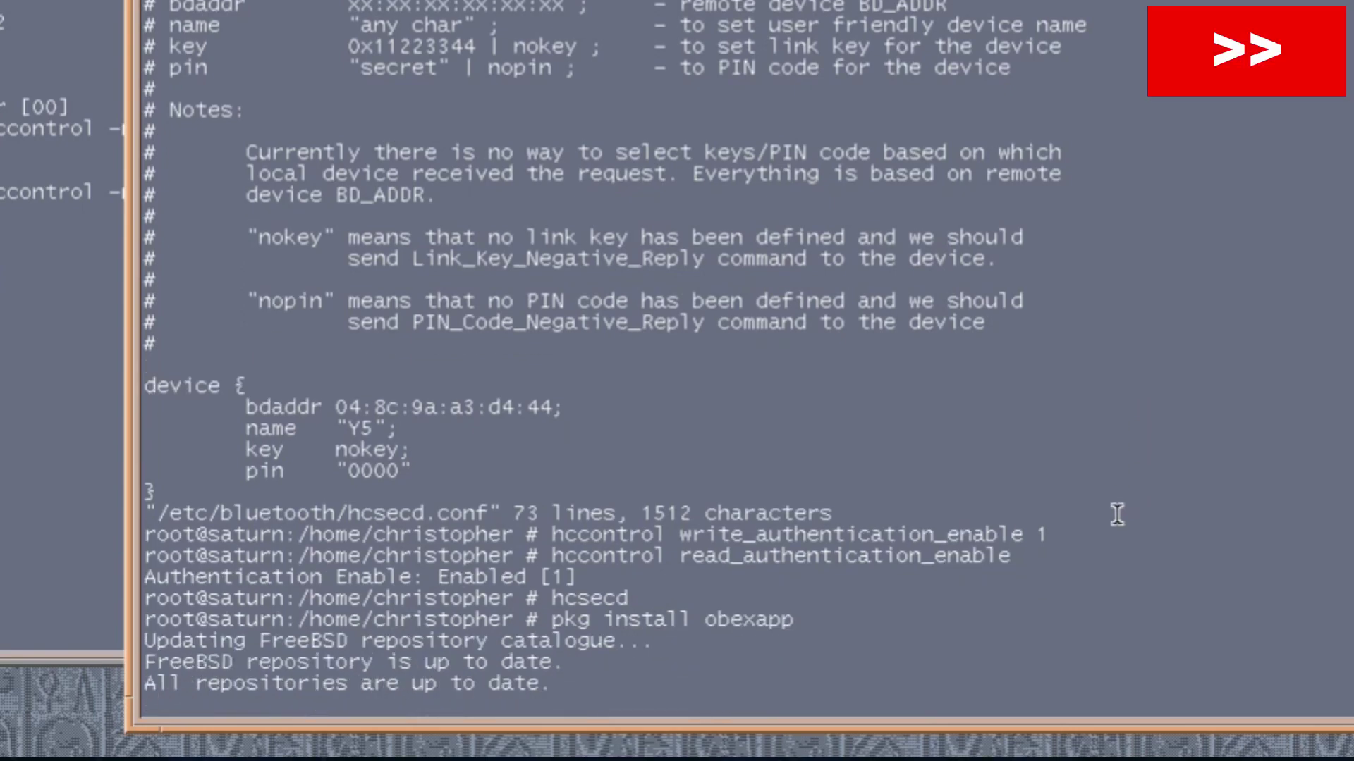
type("y")
key("Return")
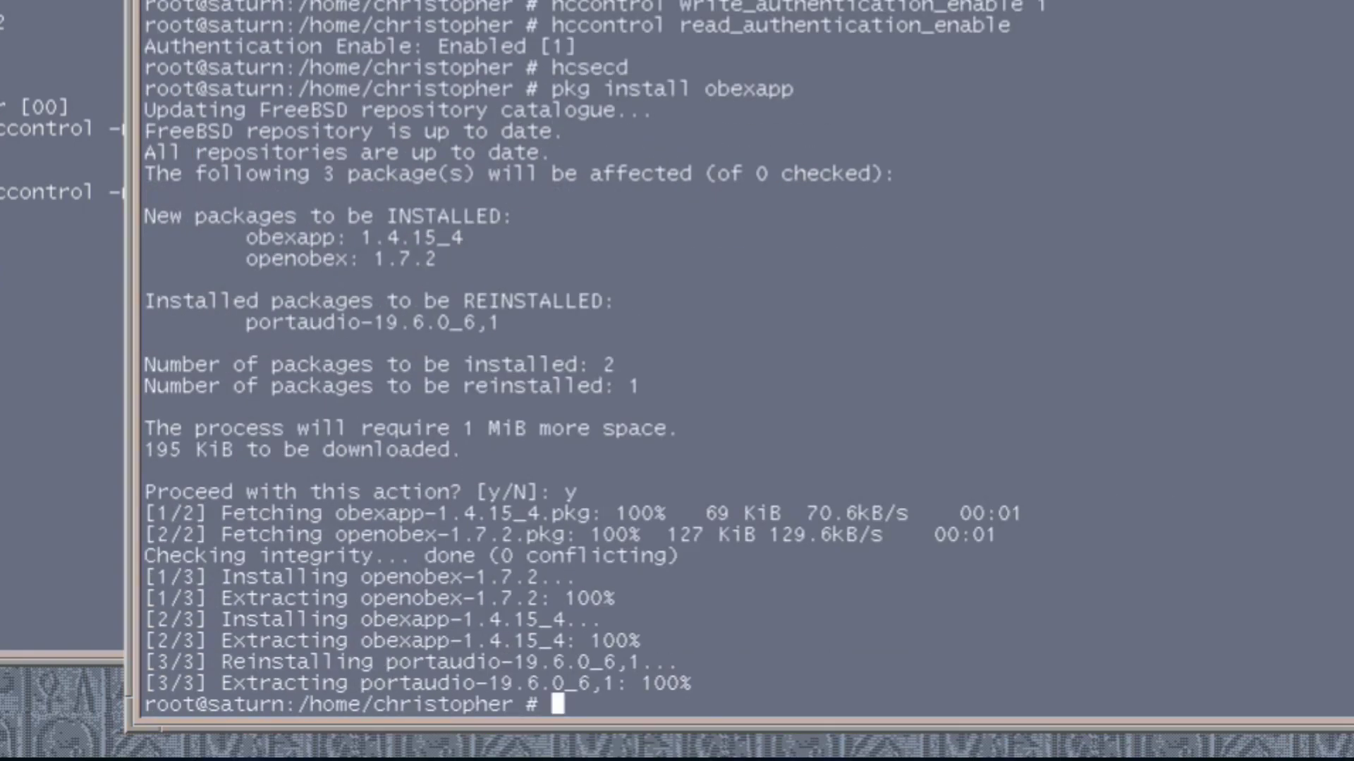
type("obexapp -")
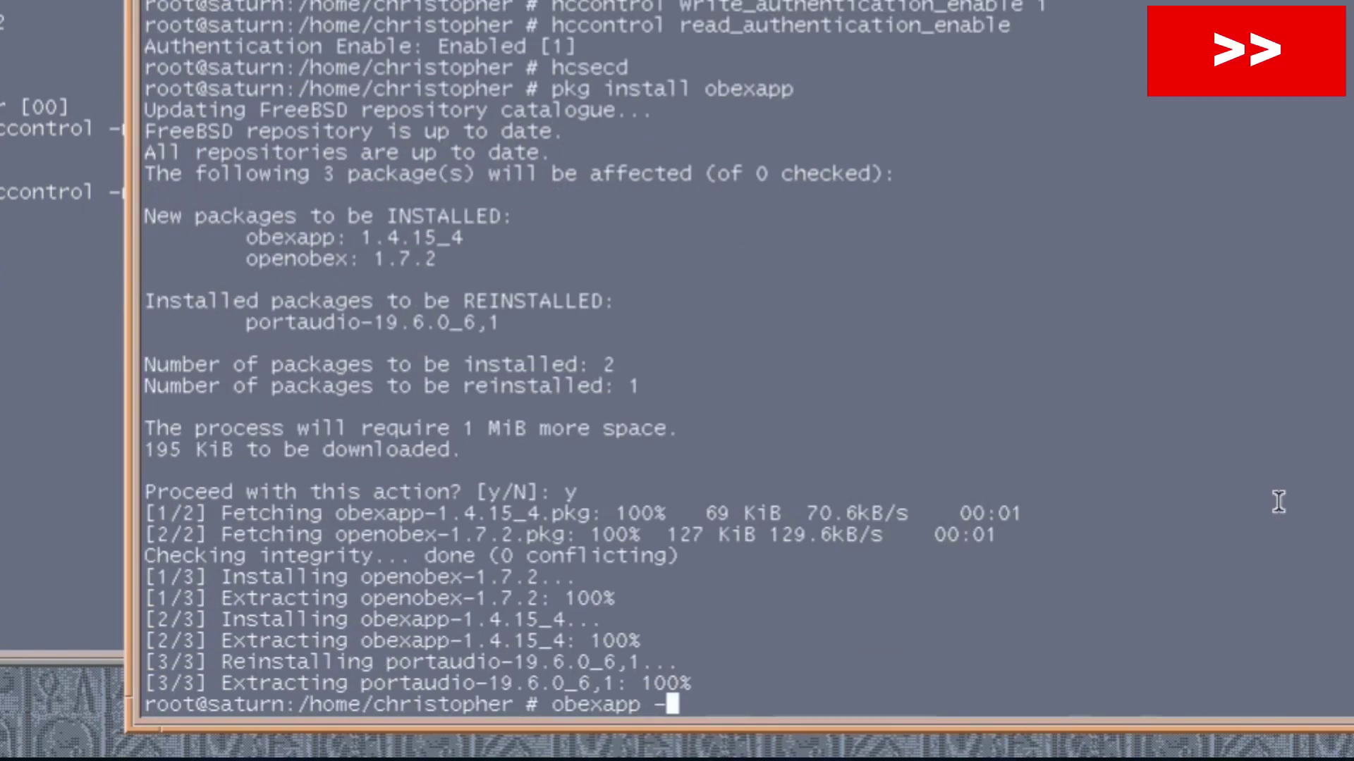
type("c -a 04:8c:9a:a3:d4:44 -C ftrn")
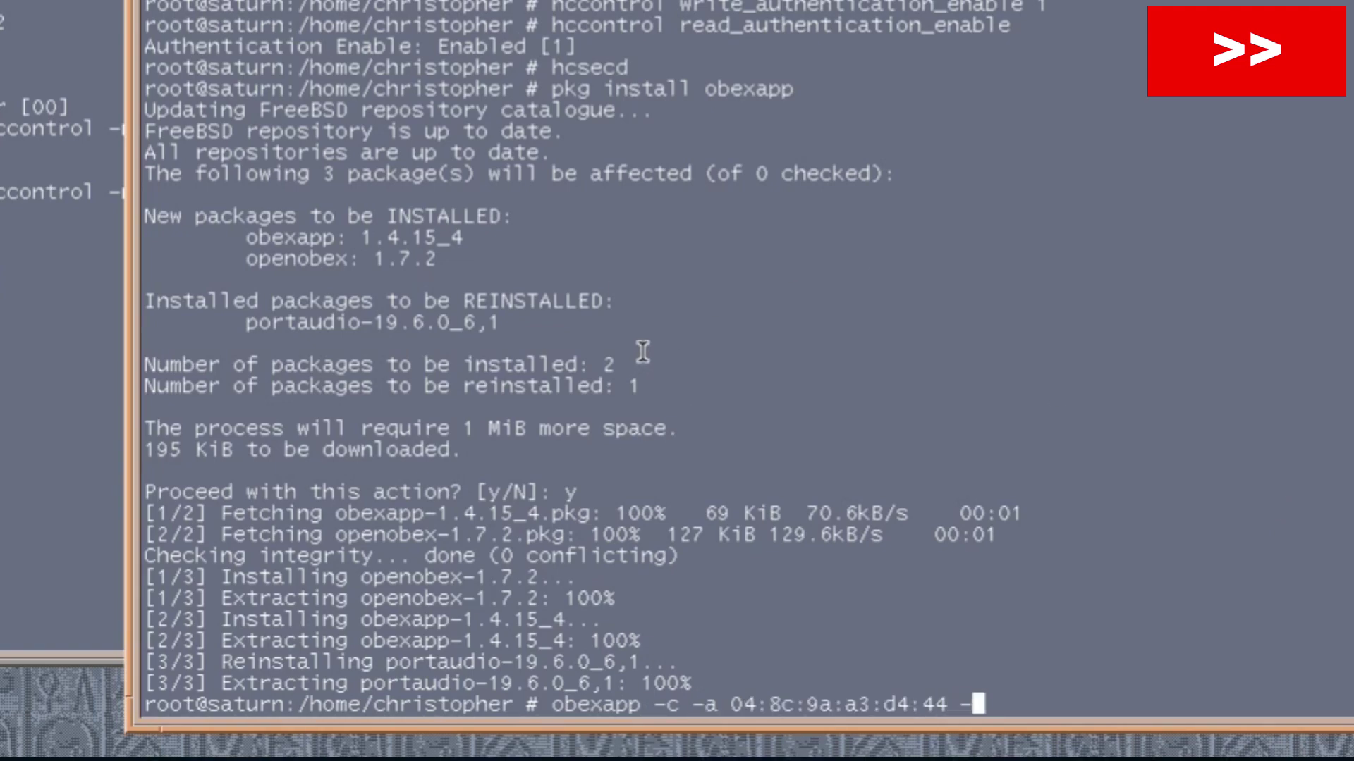
key("Return")
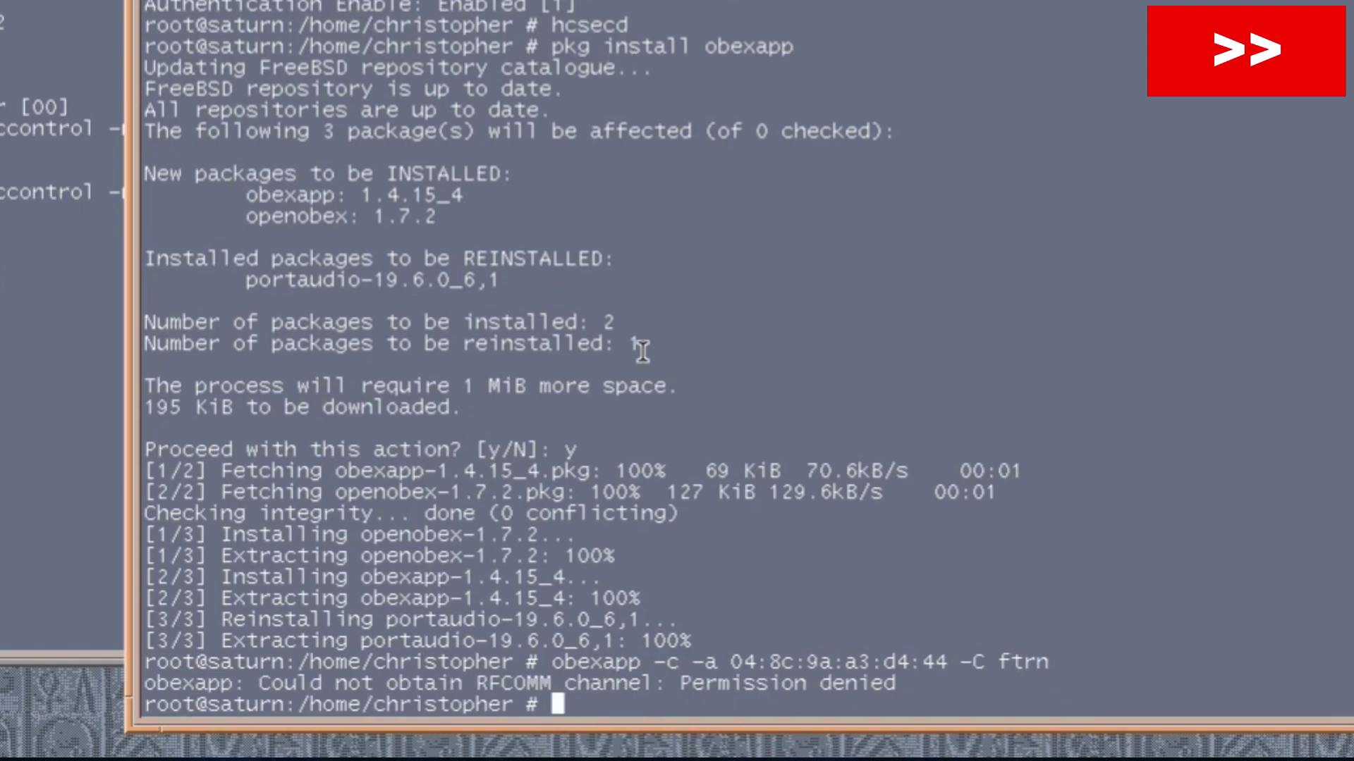
key("alt+Tab")
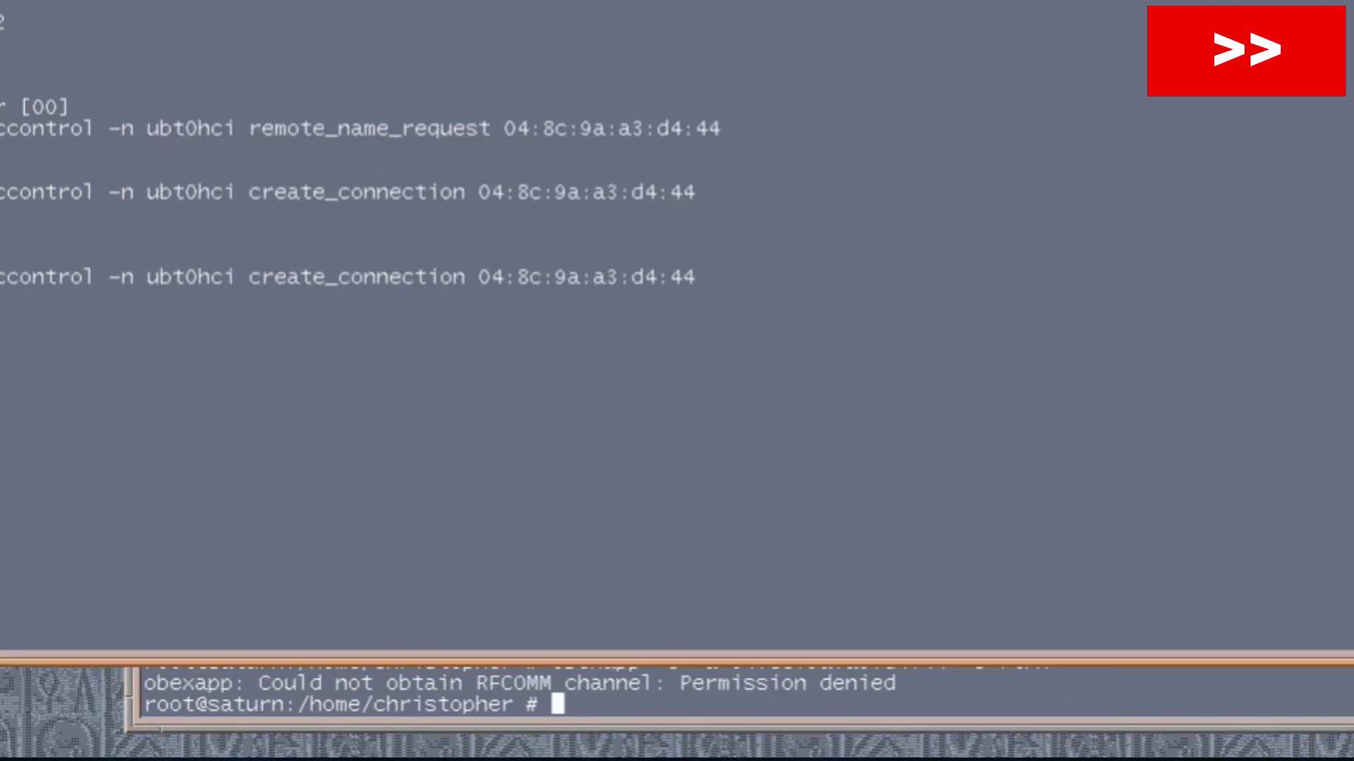
key("Up")
key("Up")
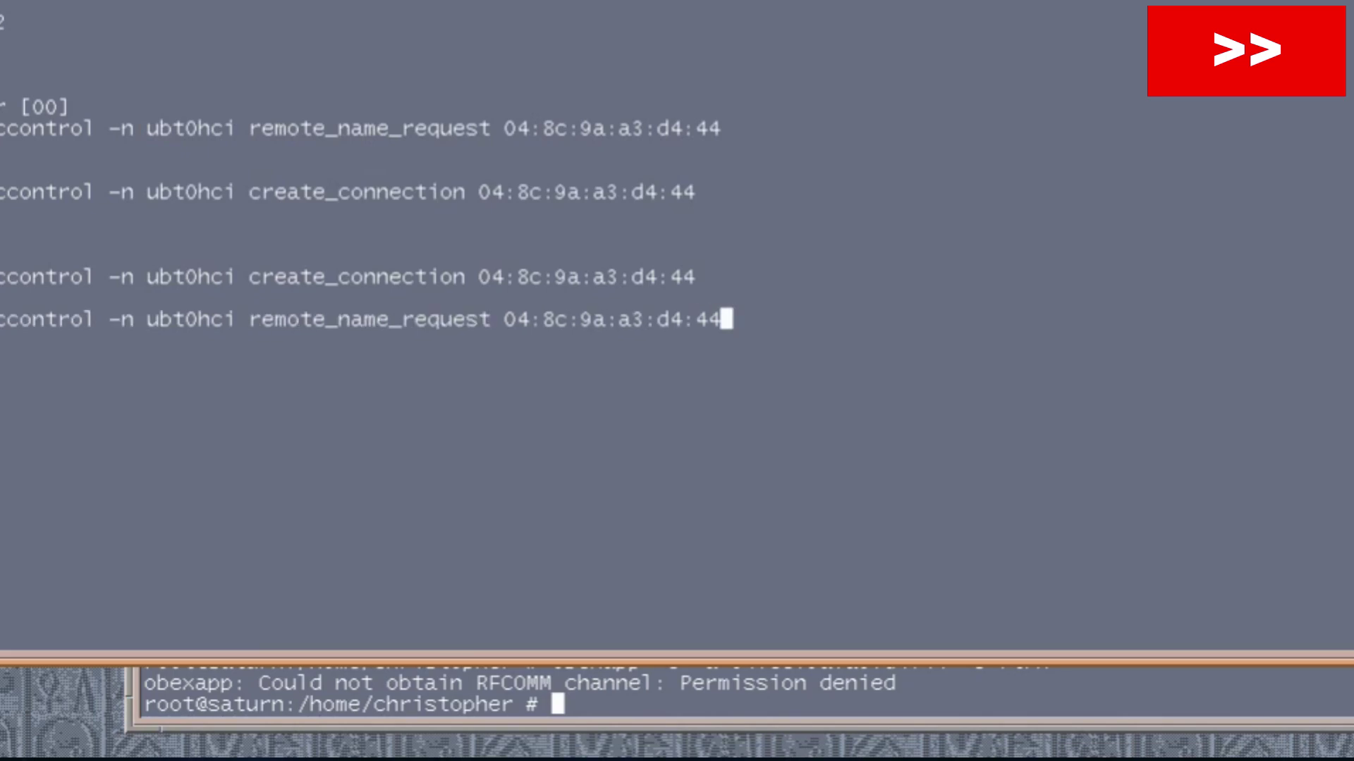
key("Return")
key("Up")
key("Up")
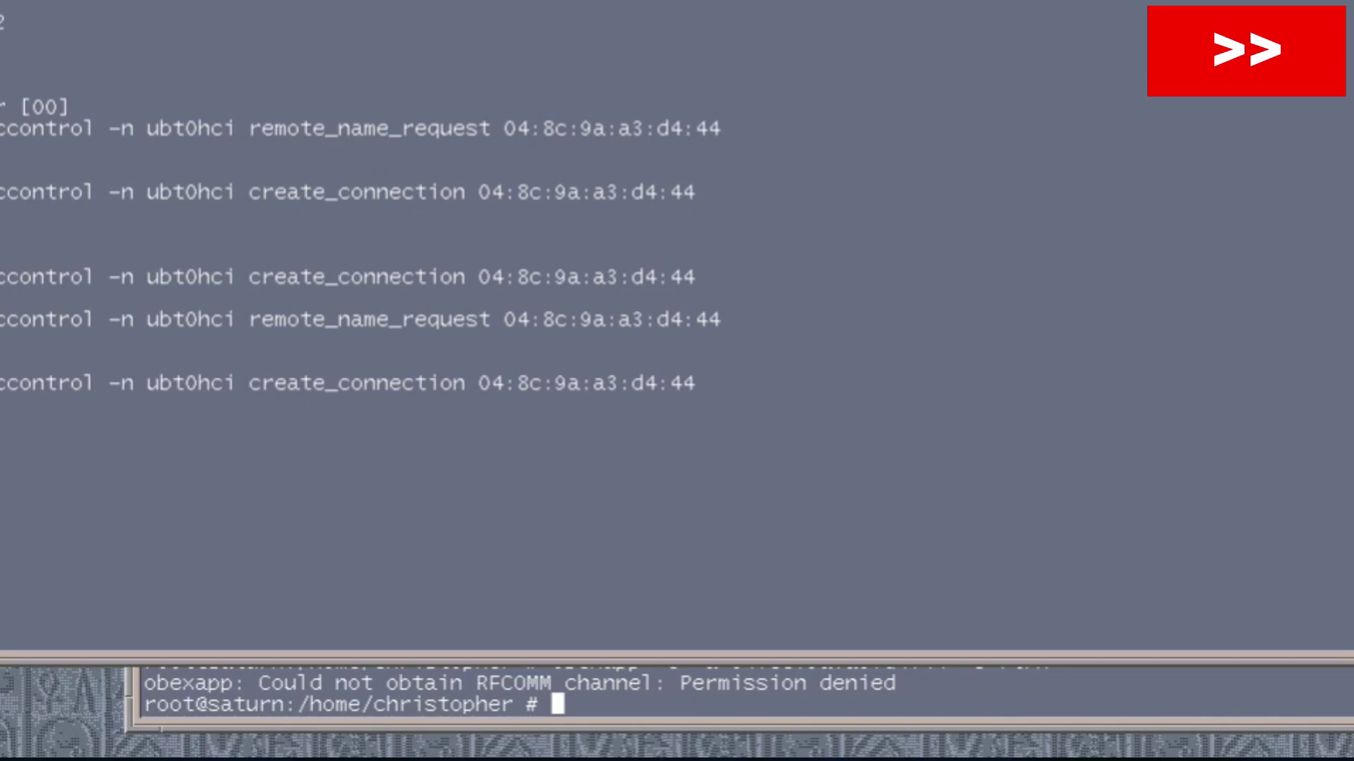
left_click(1055, 623)
key("Up")
key("Up")
key("Up")
key("Up")
key("Up")
key("Up")
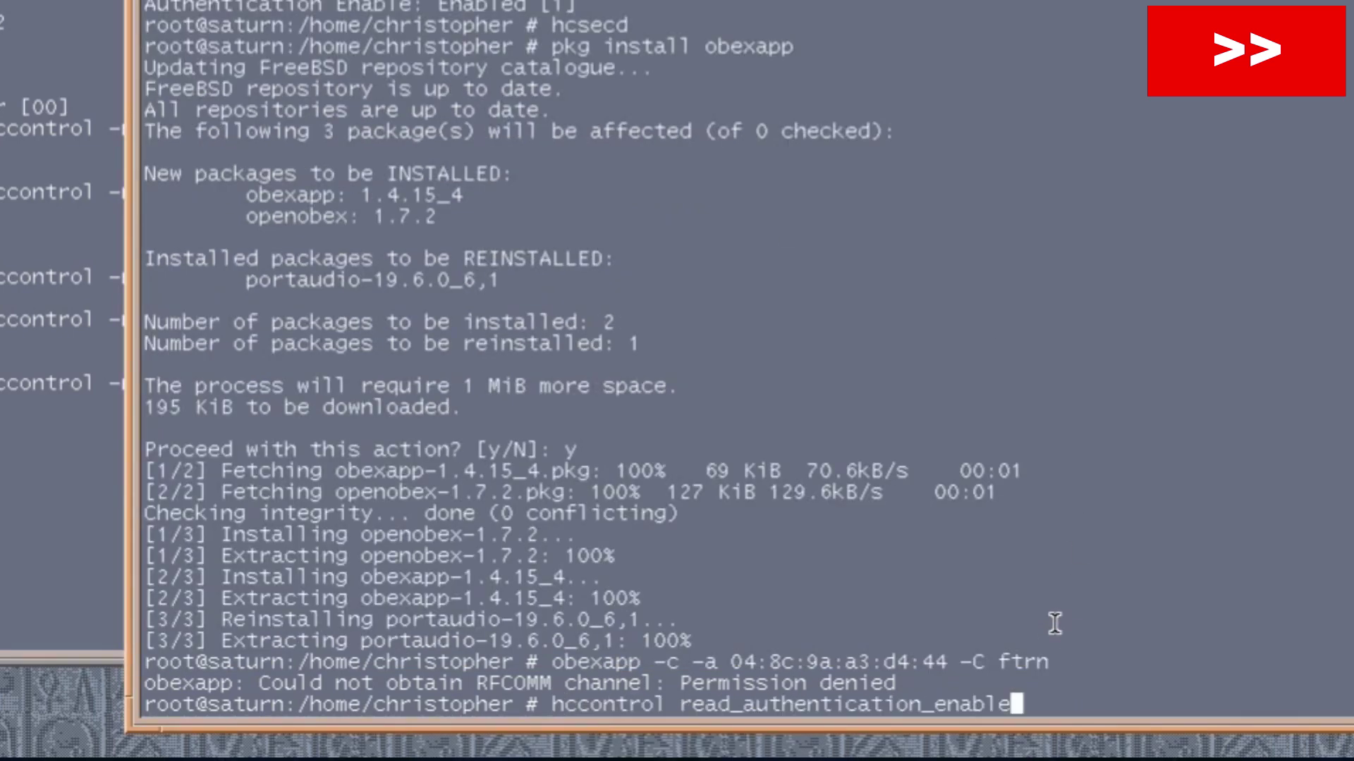
key("Return")
key("Down")
key("Down")
key("Down")
key("Down")
key("Down")
key("Down")
key("Down")
key("Down")
key("Down")
key("Down")
key("Down")
key("Down")
key("Down")
key("Down")
key("Down")
key("Down")
key("Down")
key("Down")
key("Down")
key("Down")
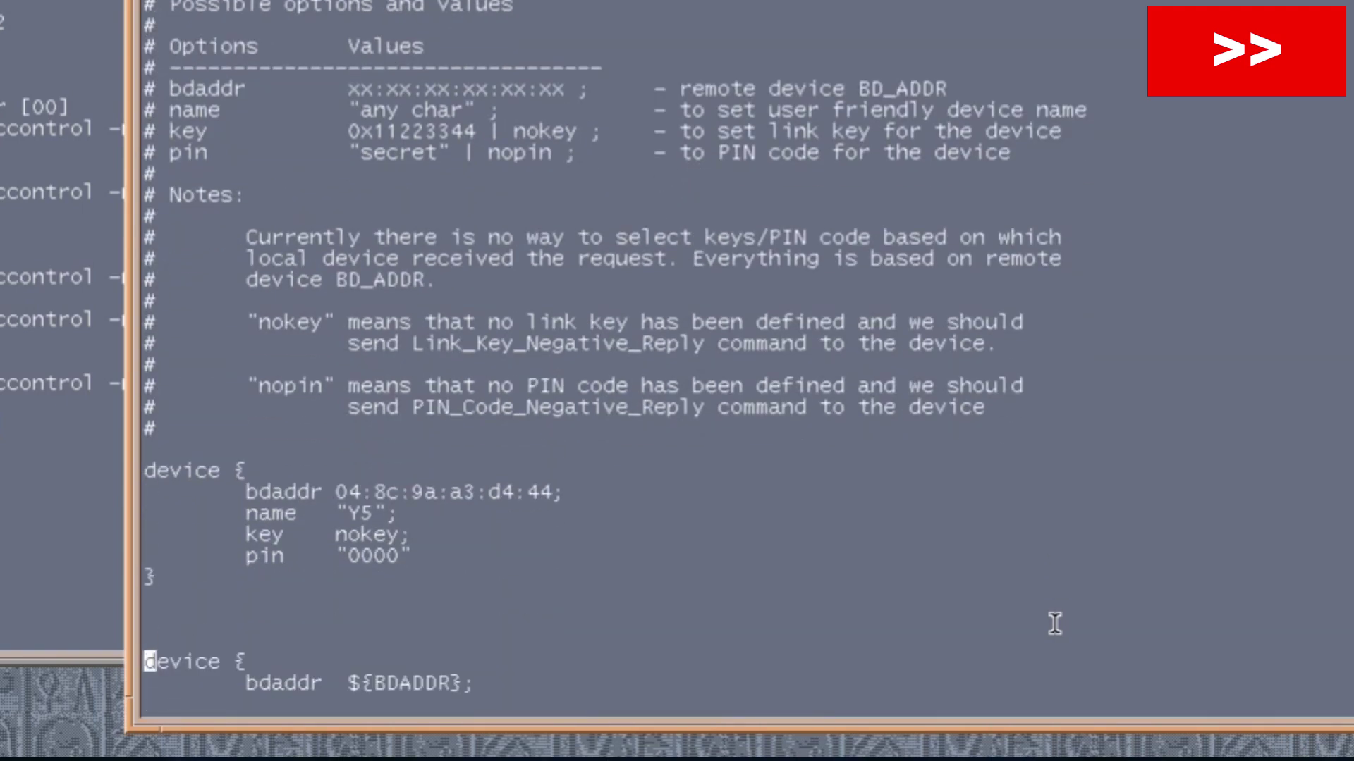
key("Up")
key("Up")
key("Up")
key("Up")
key("Up")
key("End")
key("Left")
key("BackSpace")
key("BackSpace")
key("BackSpace")
key("BackSpace")
type("1234")
key("Escape")
key("a")
key("a")
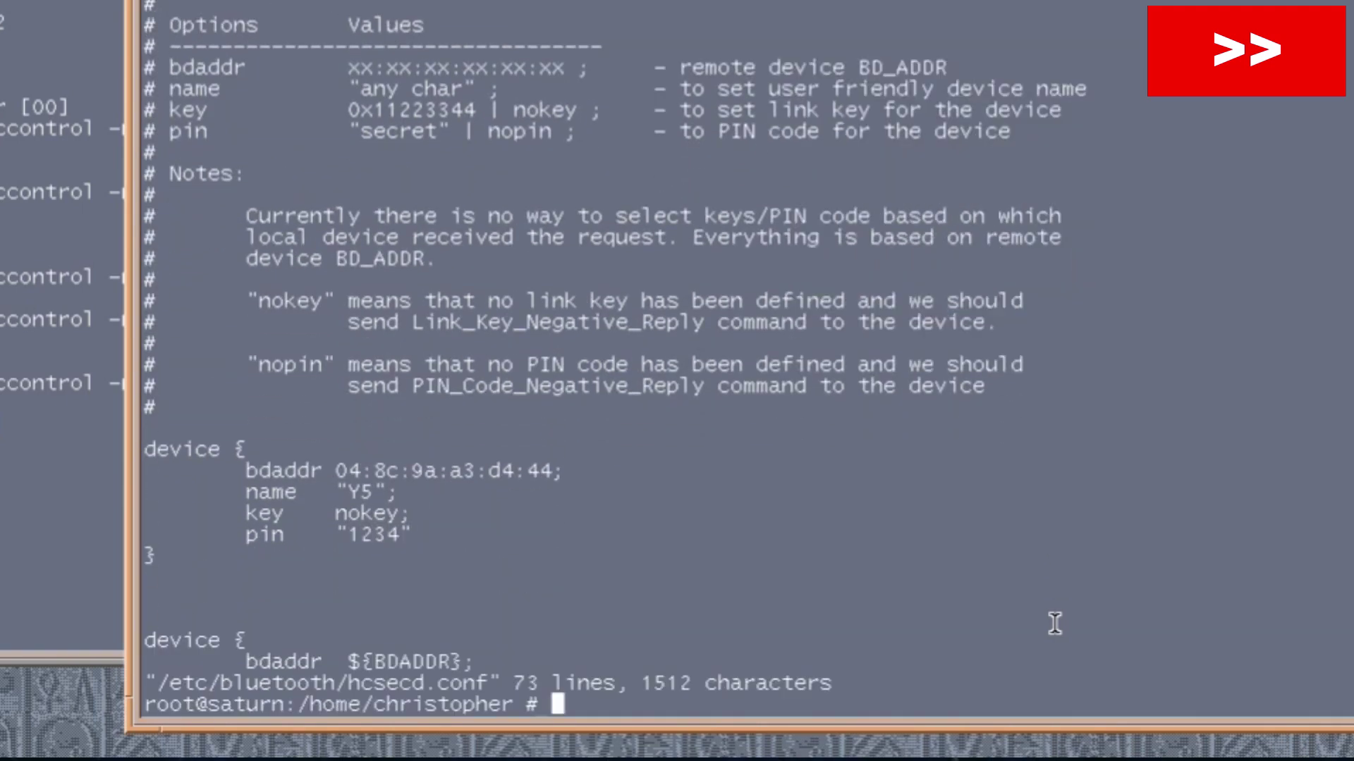
Retry the obexapp ftrn connection, which fails with Permission denied.
key("Up")
key("Up")
key("Return")
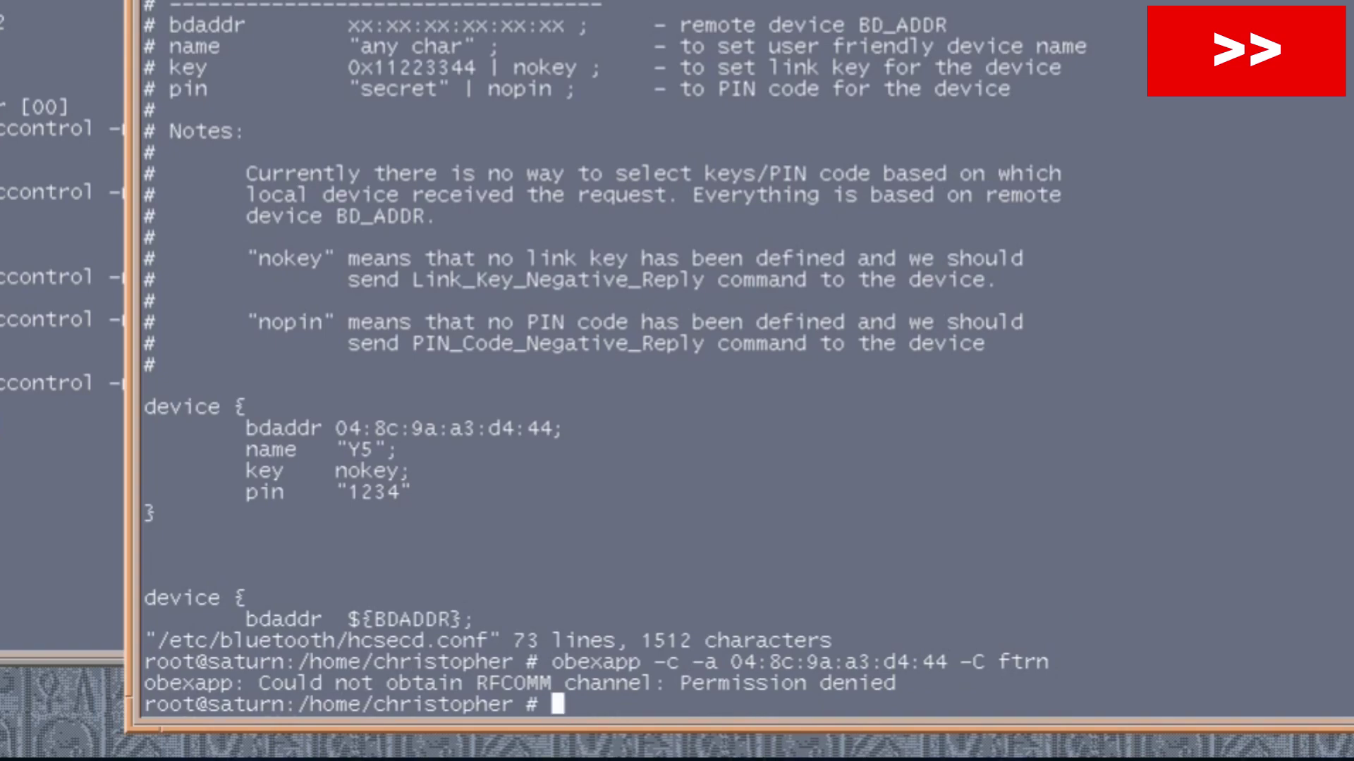
key("alt+Tab")
key("Up")
key("Up")
key("Up")
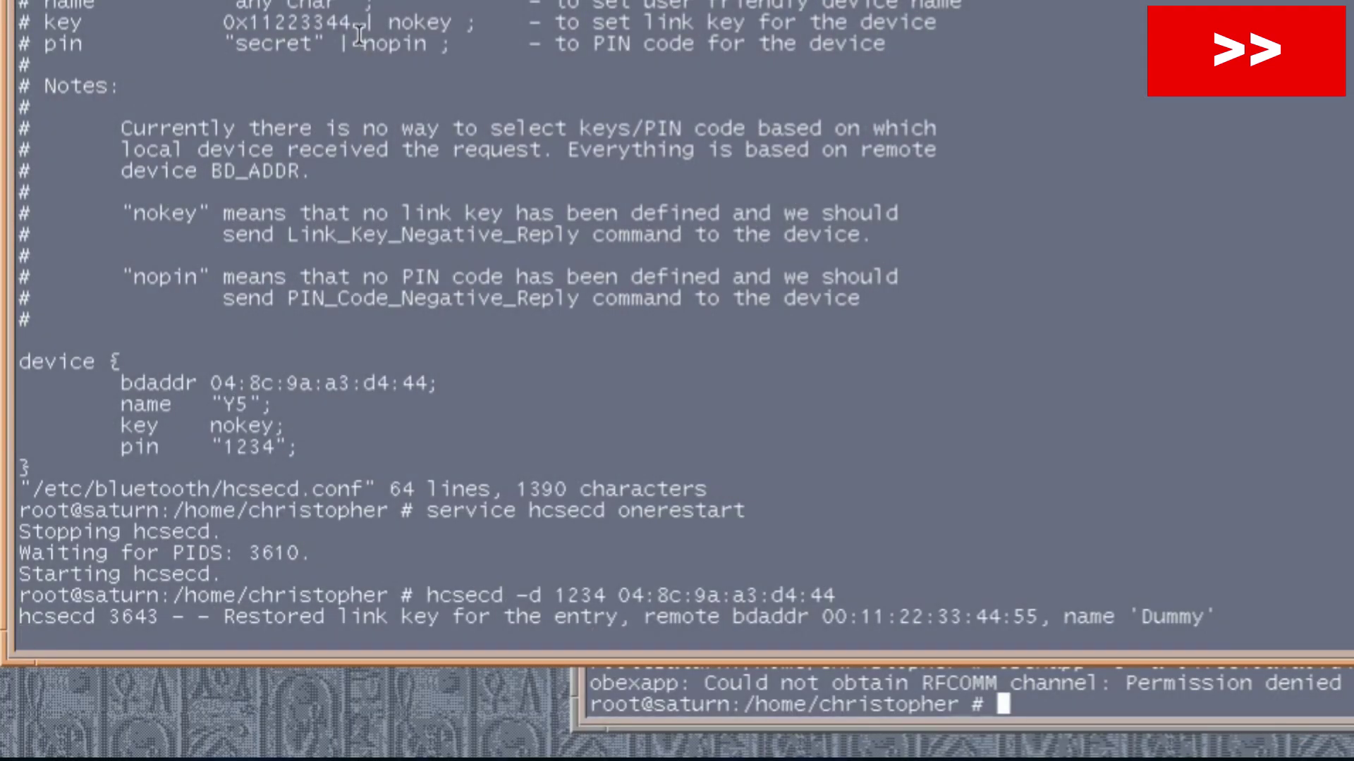
Stop hcsecd and restart it in debug mode with hcsecd -d.
key("ctrl+c")
key("Up")
key("Return")
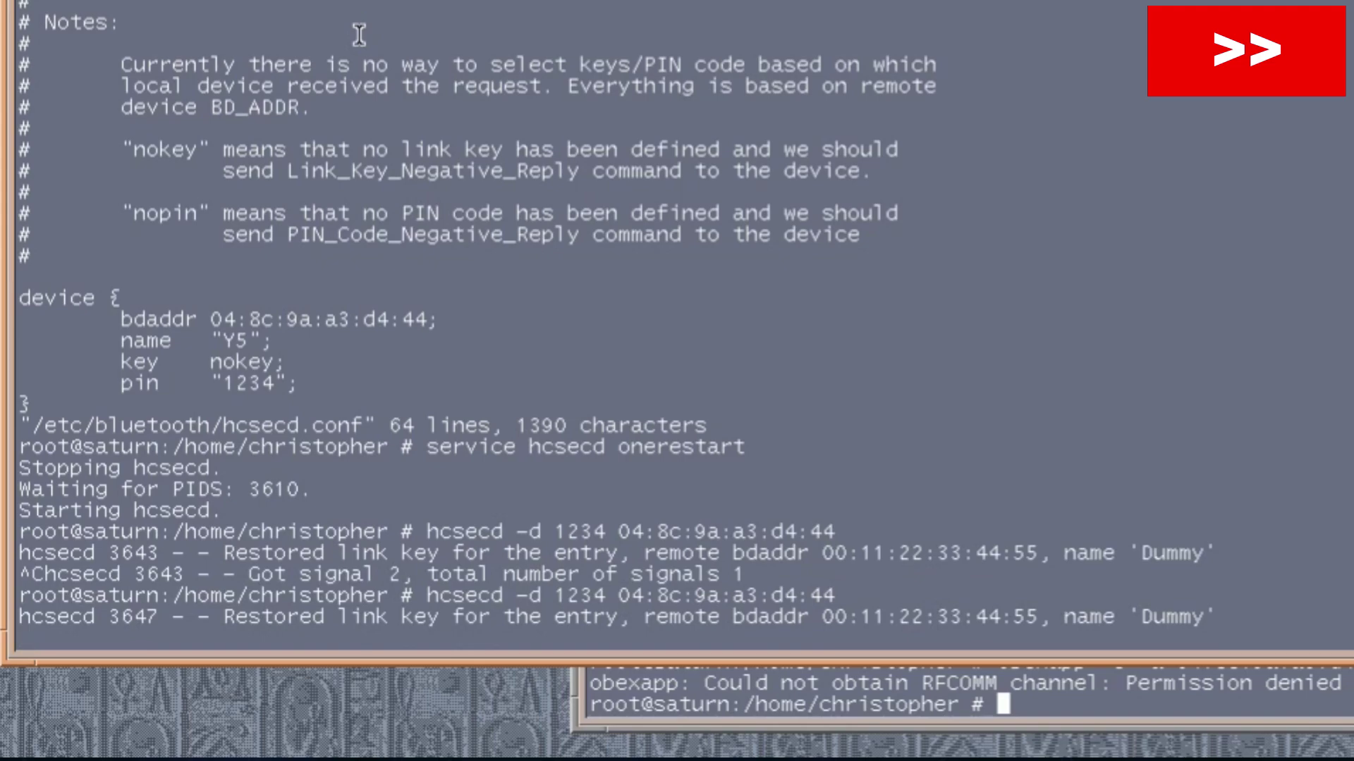
Rerun the obexapp connection twice so hcsecd logs the phone's link key and PIN requests.
left_click(1015, 717)
key("Up")
key("Return")
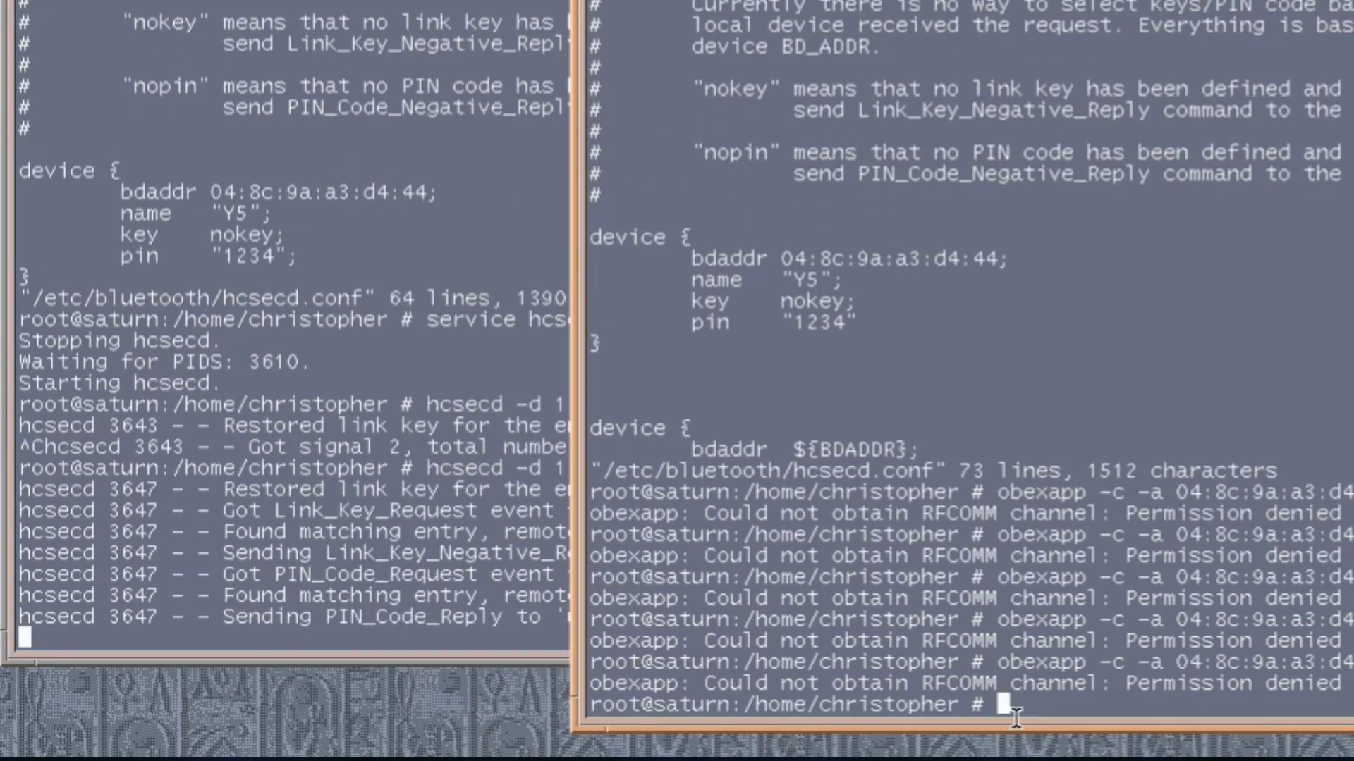
key("Up")
key("Return")
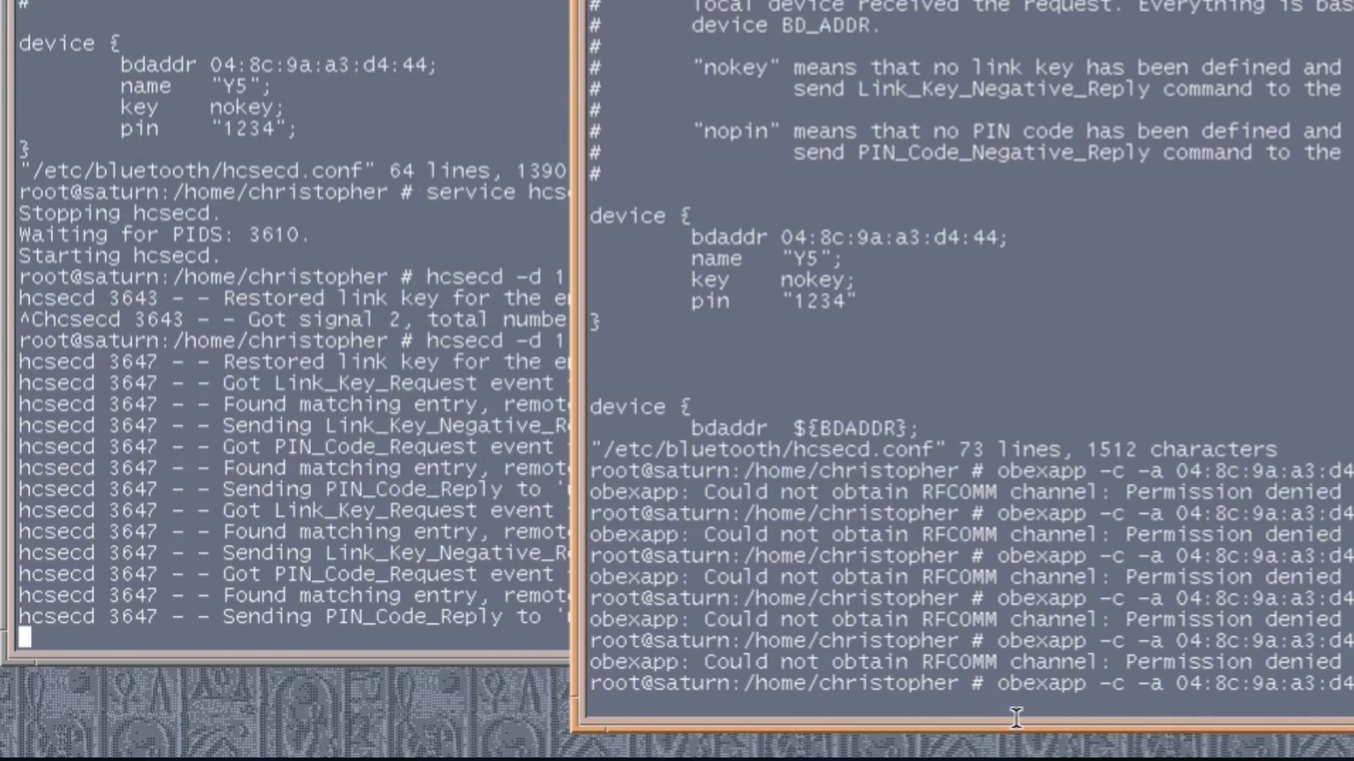